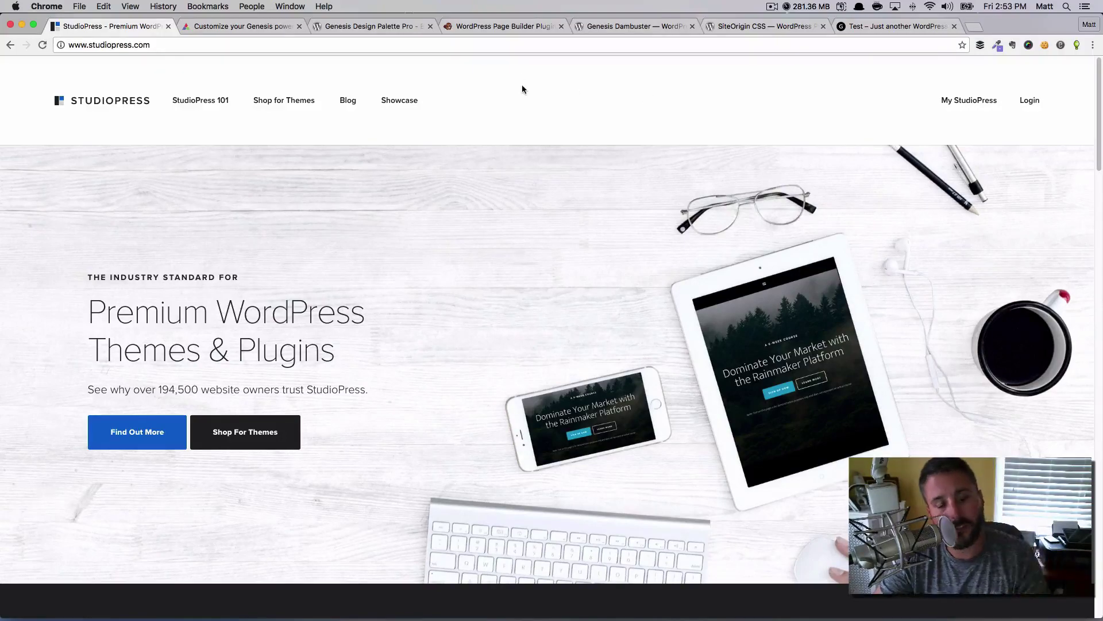
Review Design Palette Pro's $49, $89 and $199 pricing plans, then go to the Entry Content Style listing
{"action": "scroll", "coordinate": [581, 132], "scroll_direction": "down", "scroll_amount": 6}
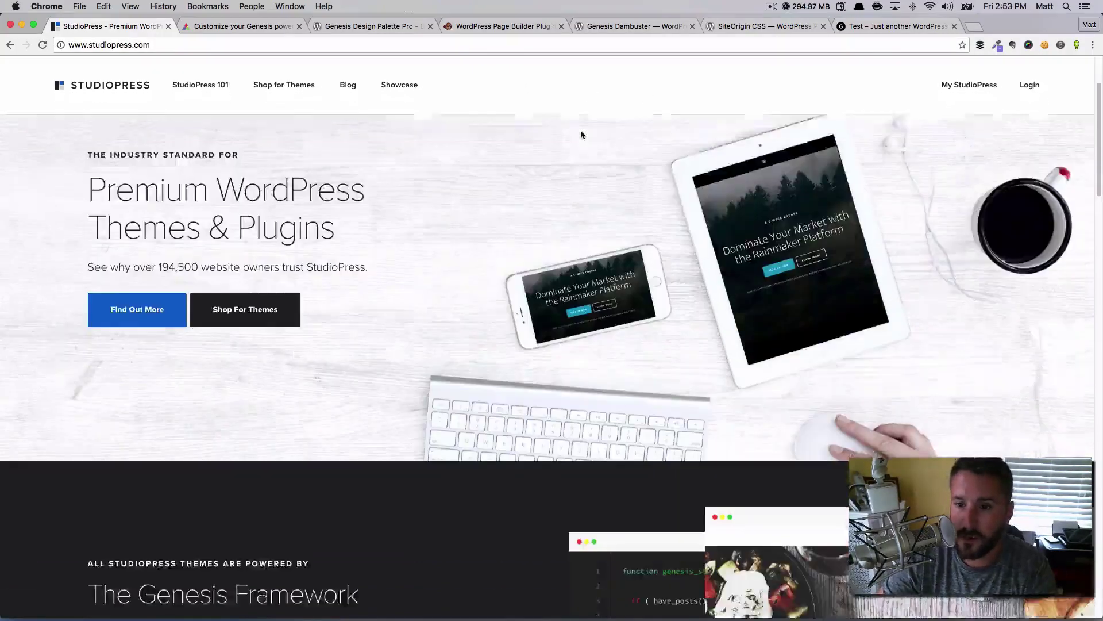
{"action": "scroll", "coordinate": [586, 140], "scroll_direction": "up", "scroll_amount": 6}
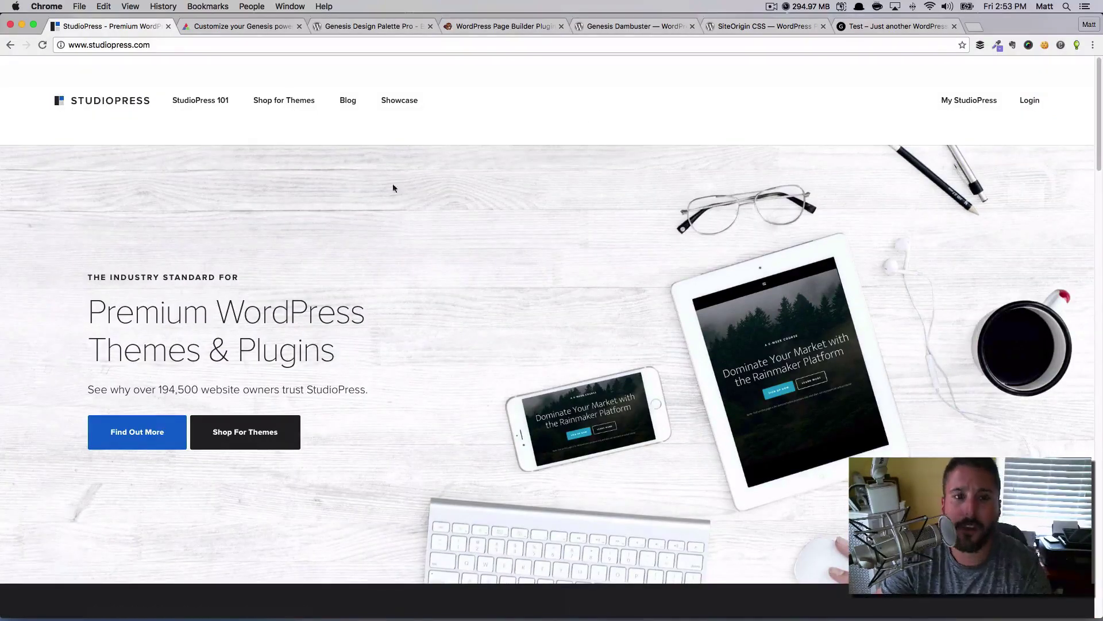
{"action": "left_click", "coordinate": [228, 26]}
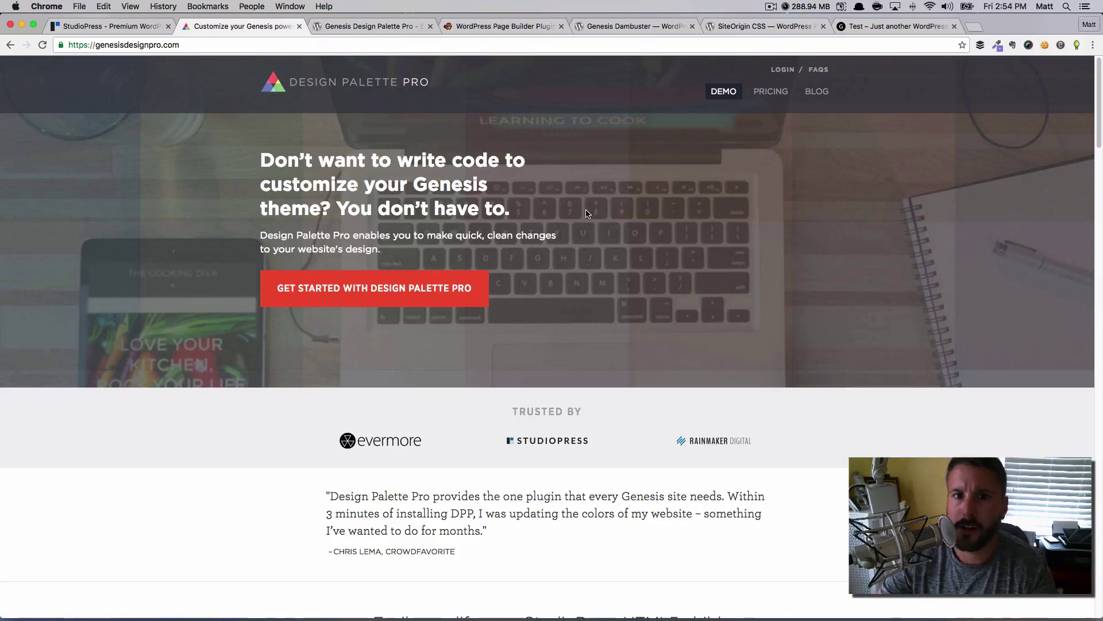
{"action": "left_click", "coordinate": [724, 95]}
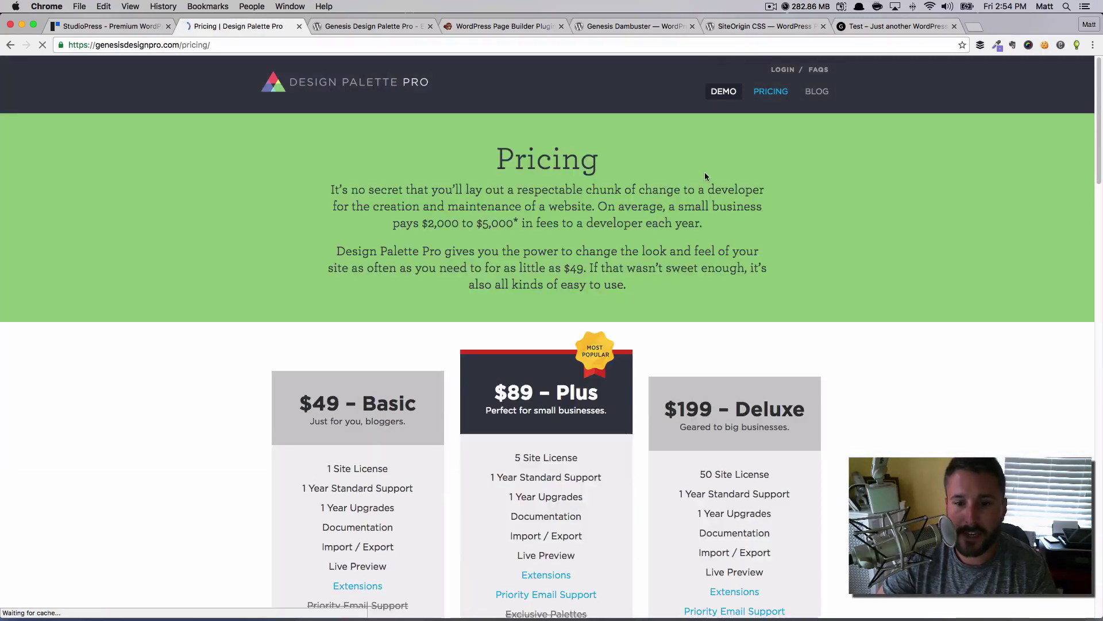
{"action": "scroll", "coordinate": [677, 206], "scroll_direction": "down", "scroll_amount": 1}
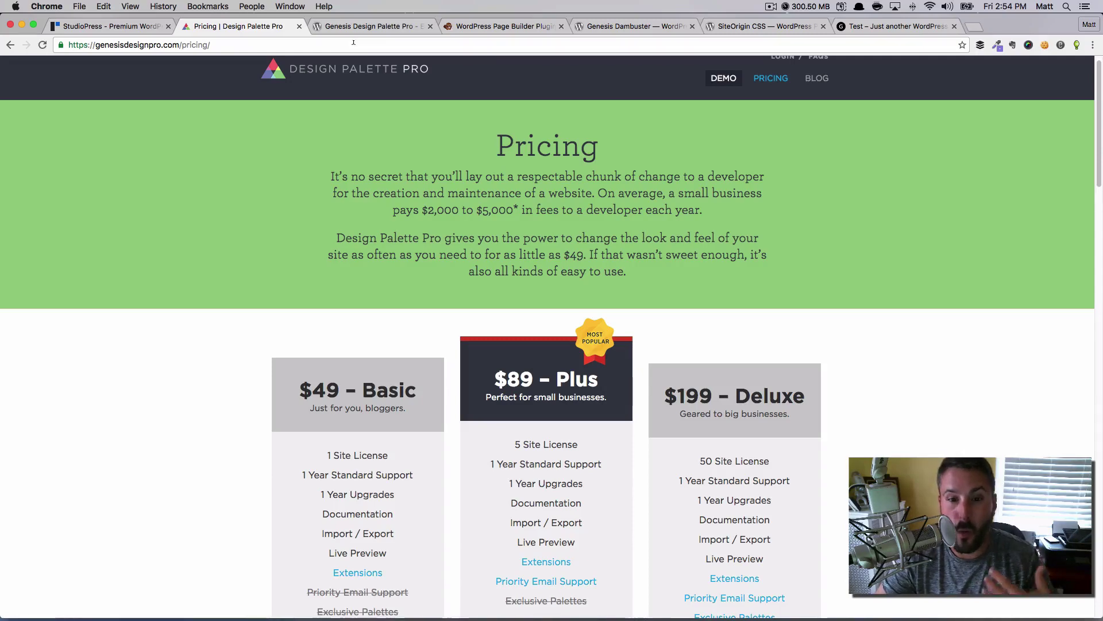
{"action": "key", "text": "ctrl+Tab"}
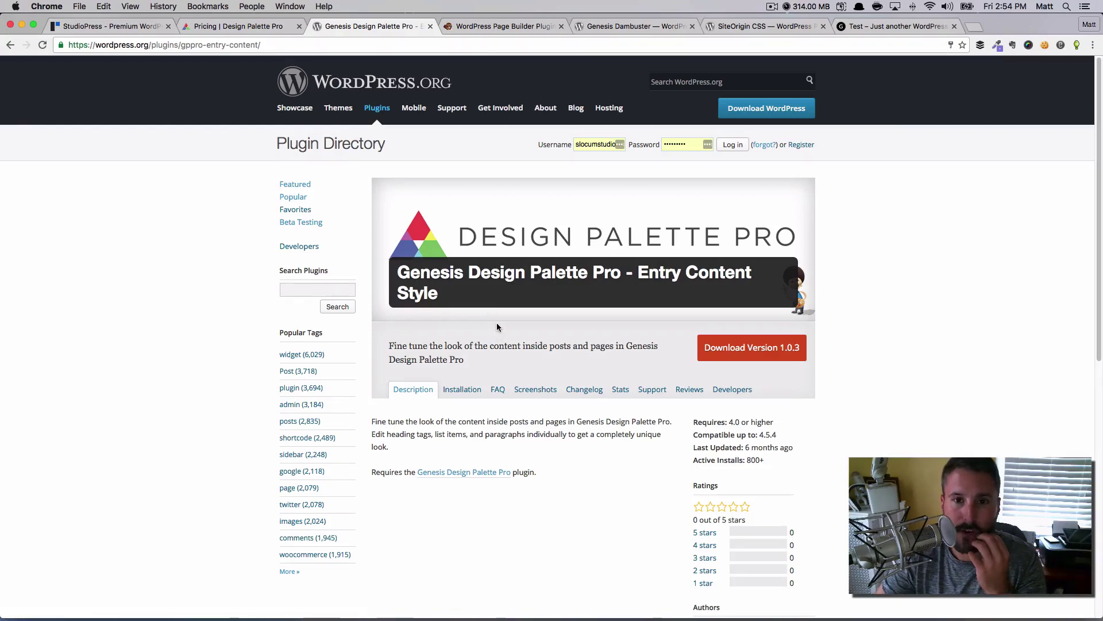
Switch to the Beaver Builder home page, 'Easily Build Professional WordPress Websites'
{"action": "left_click", "coordinate": [513, 27]}
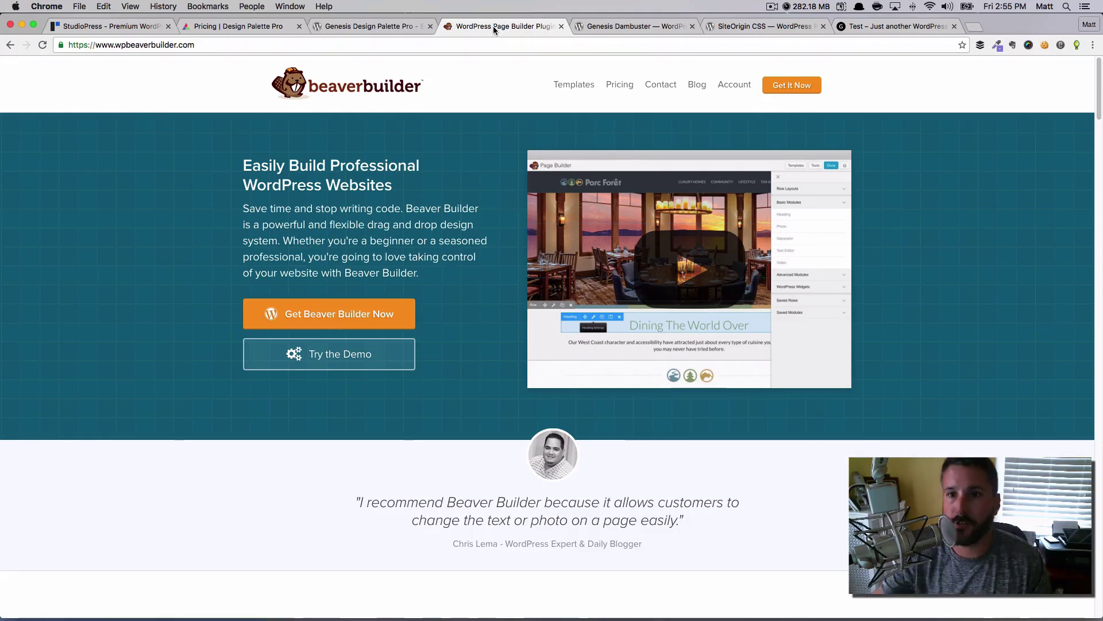
Switch to the Genesis Dambuster screenshots page on WordPress.org, offering version 1.5.5
{"action": "left_click", "coordinate": [595, 28]}
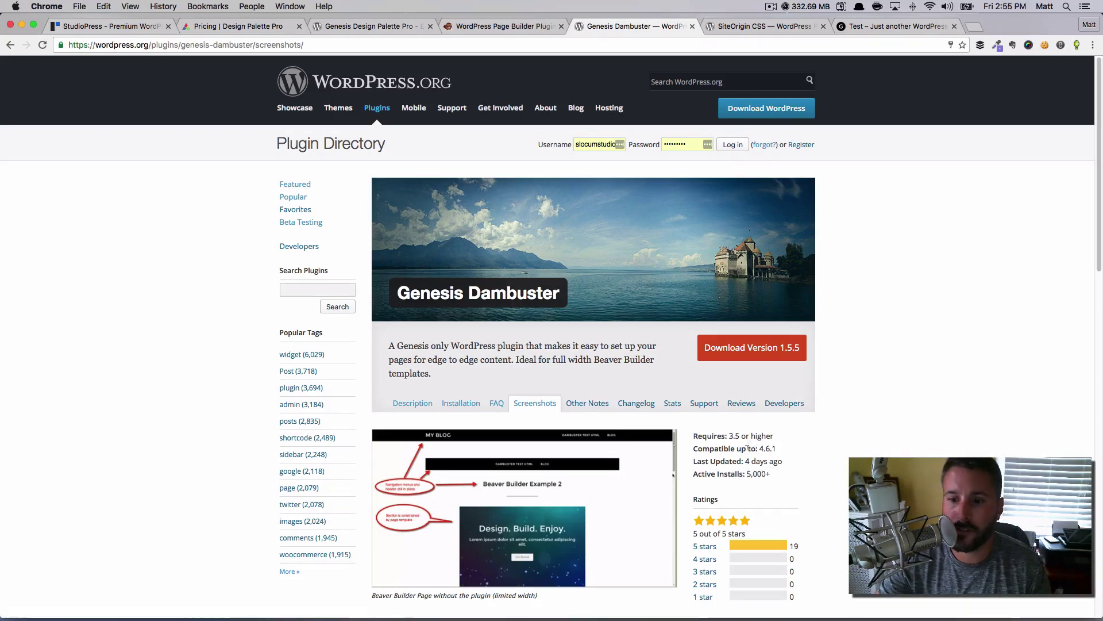
Look over the SiteOrigin CSS plugin page (version 1.0.8, 70,000+ installs), then switch to the test site
{"action": "scroll", "coordinate": [697, 438], "scroll_direction": "down", "scroll_amount": 1}
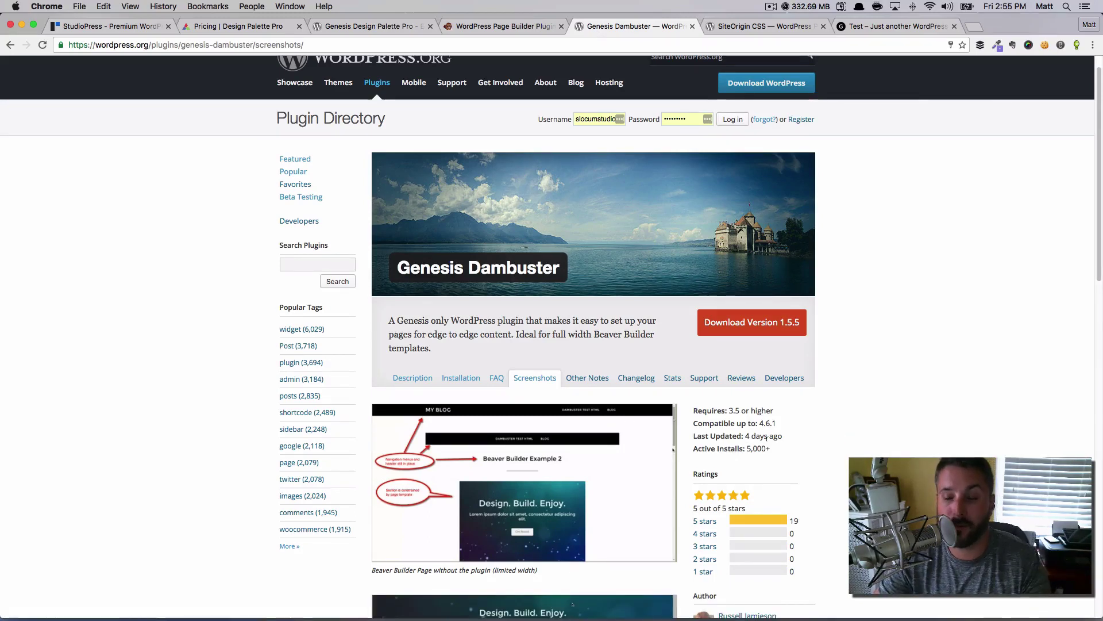
{"action": "scroll", "coordinate": [753, 287], "scroll_direction": "up", "scroll_amount": 1}
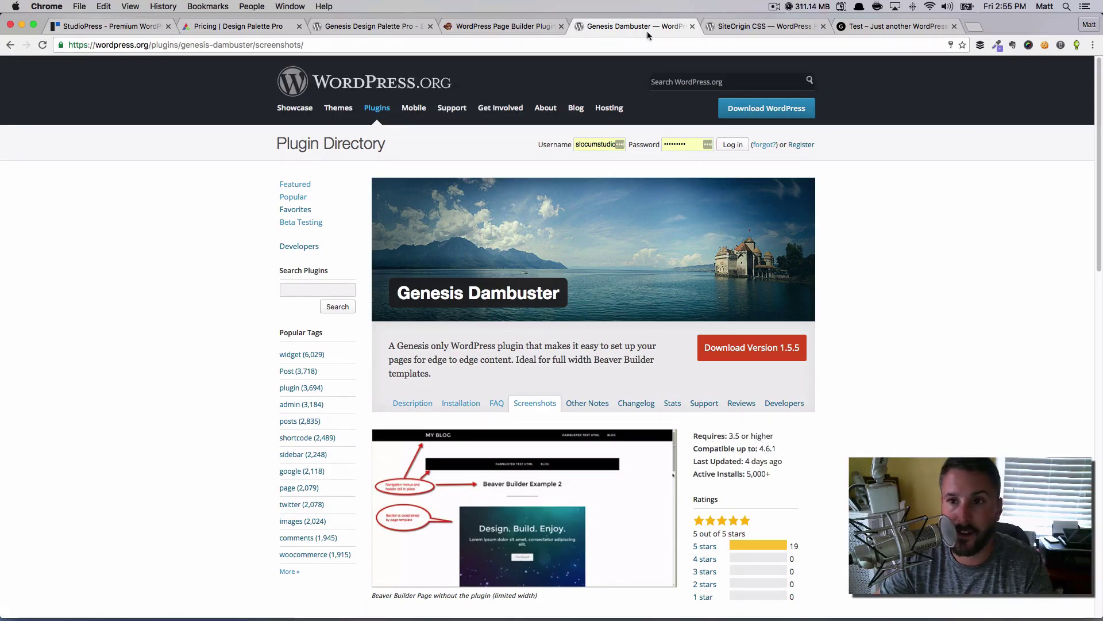
{"action": "left_click", "coordinate": [764, 28]}
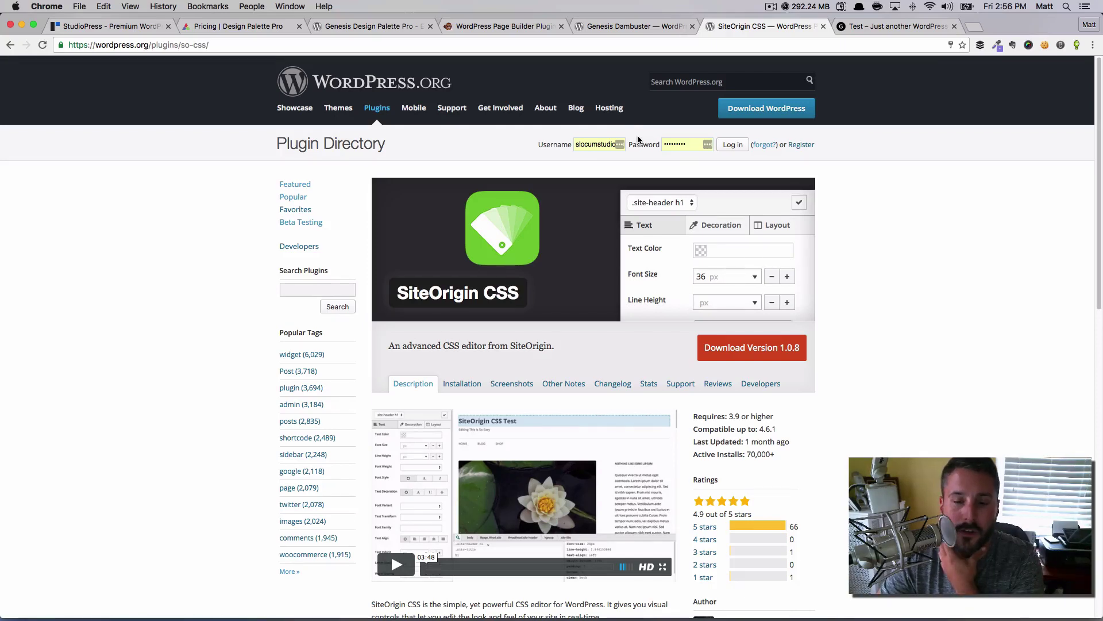
{"action": "left_click", "coordinate": [856, 27]}
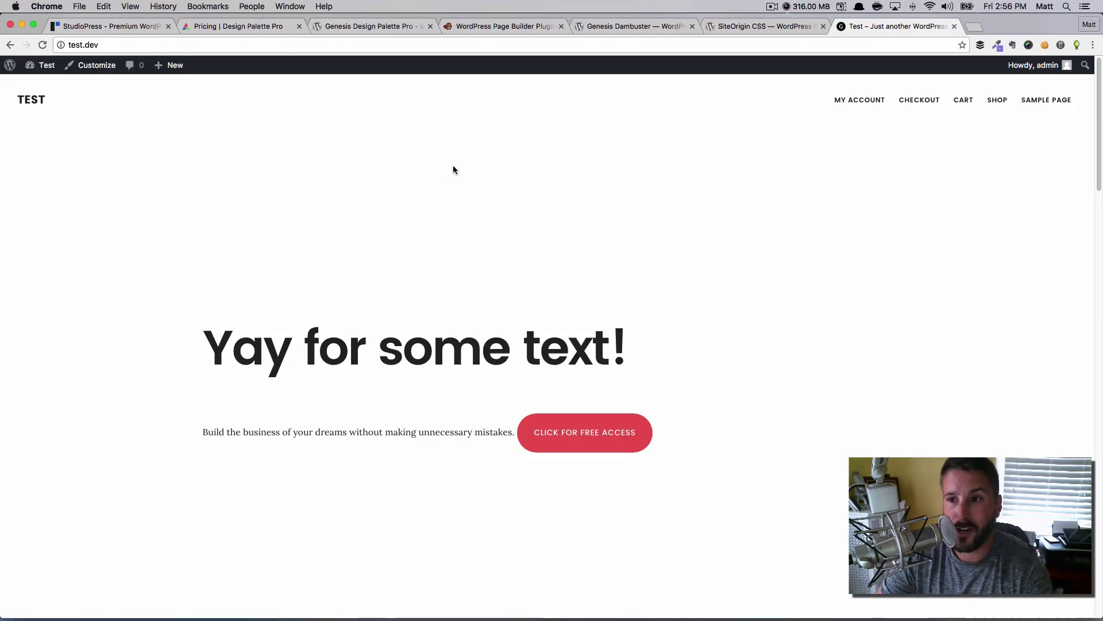
{"action": "scroll", "coordinate": [475, 175], "scroll_direction": "down", "scroll_amount": 6}
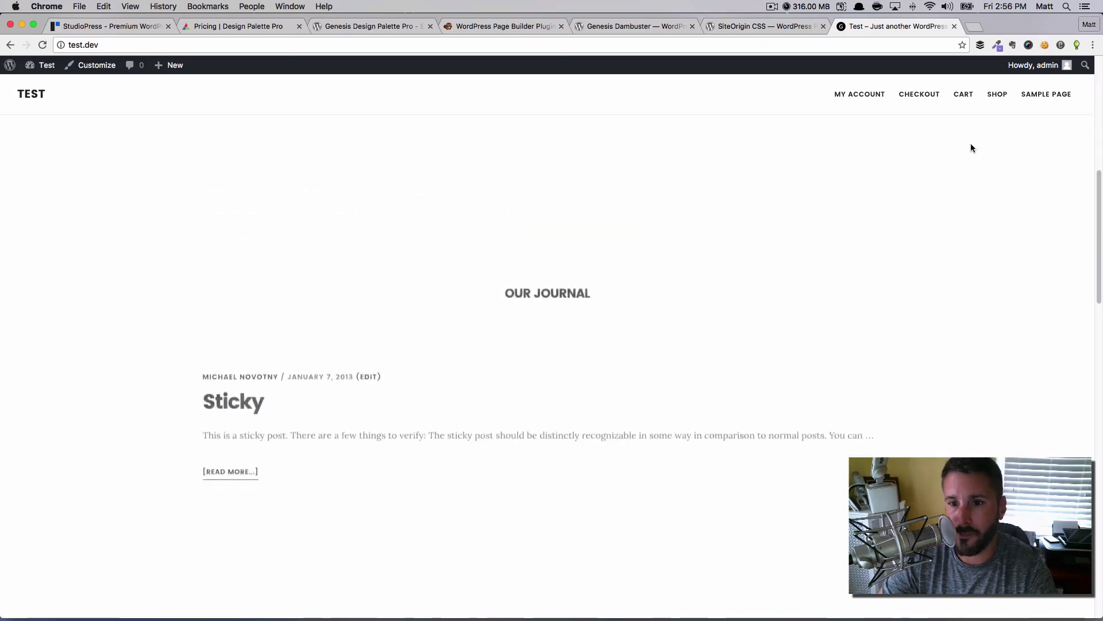
{"action": "scroll", "coordinate": [596, 227], "scroll_direction": "down", "scroll_amount": 10}
{"action": "scroll", "coordinate": [348, 394], "scroll_direction": "down", "scroll_amount": 3}
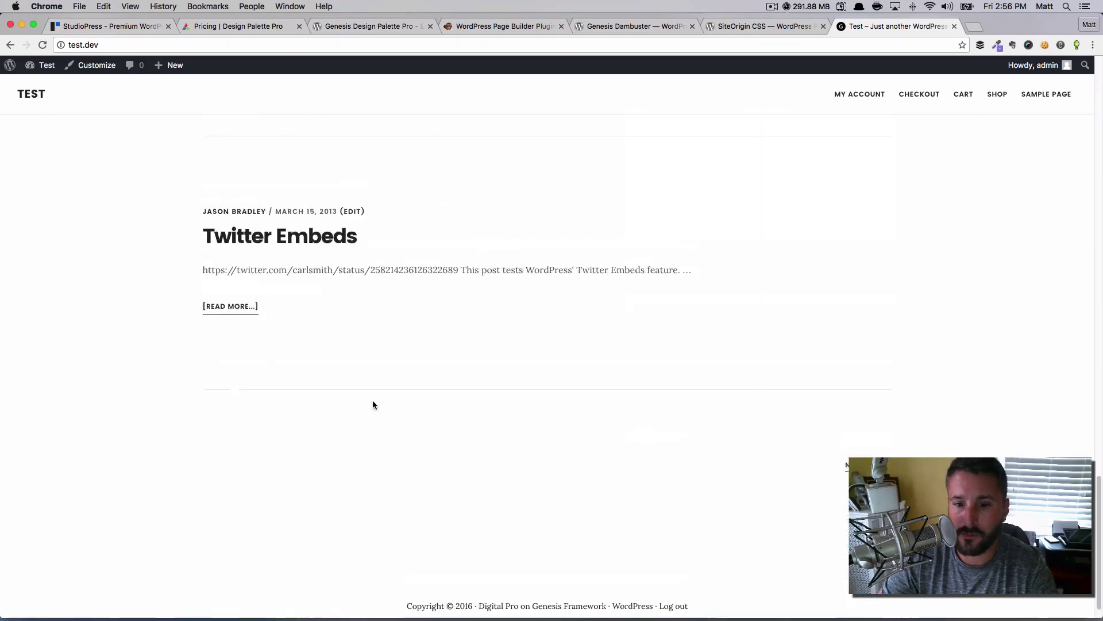
{"action": "scroll", "coordinate": [373, 397], "scroll_direction": "up", "scroll_amount": 15}
{"action": "scroll", "coordinate": [376, 394], "scroll_direction": "up", "scroll_amount": 2}
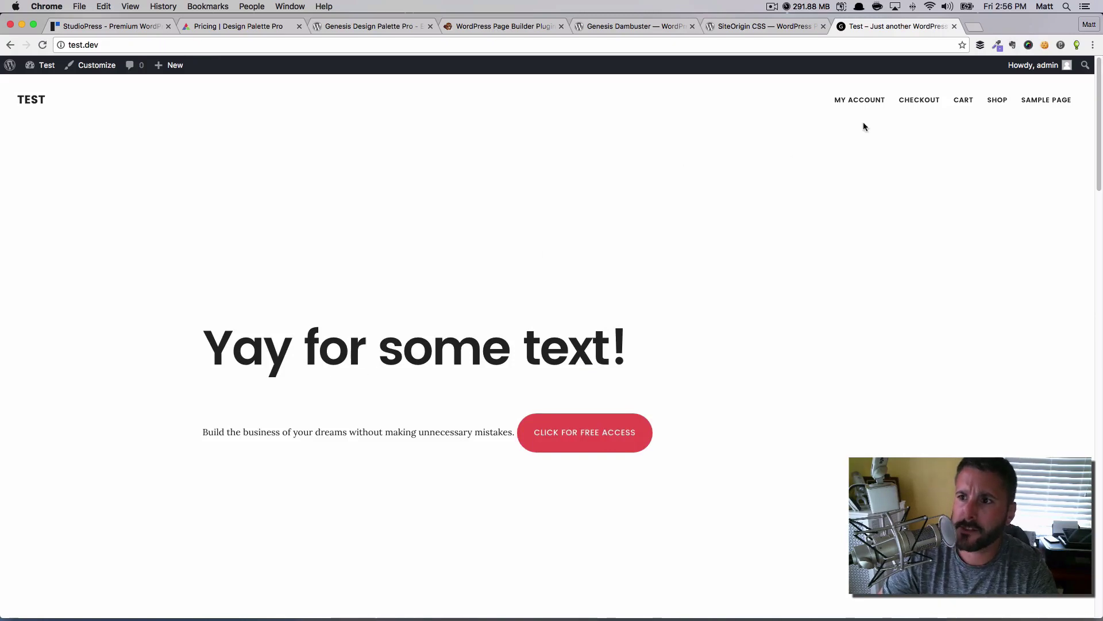
{"action": "left_click", "coordinate": [1041, 103]}
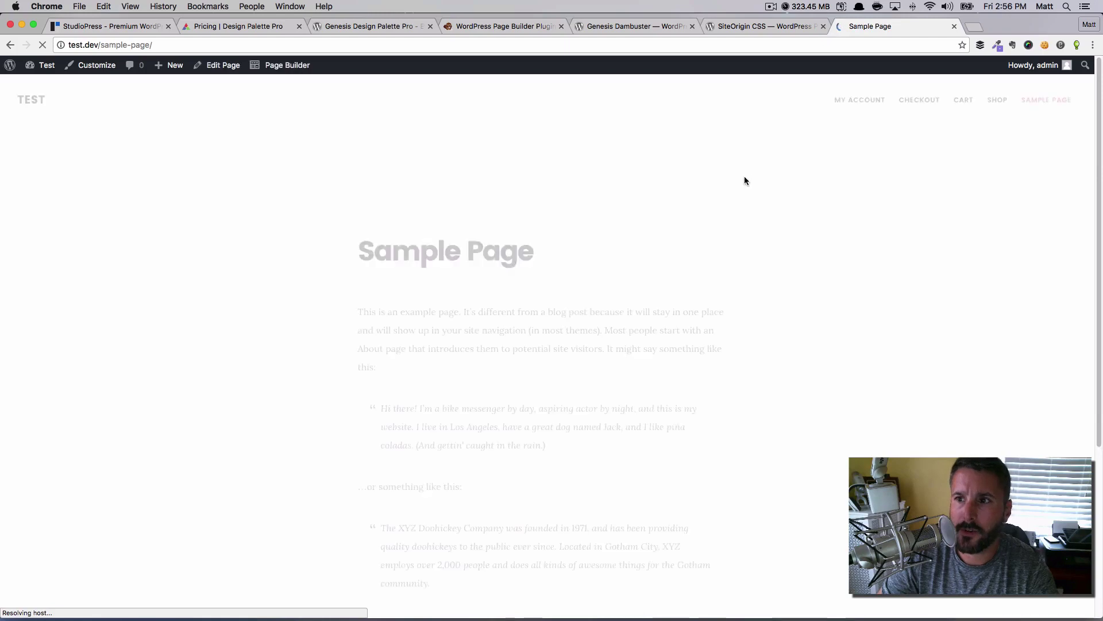
{"action": "scroll", "coordinate": [771, 347], "scroll_direction": "down", "scroll_amount": 1}
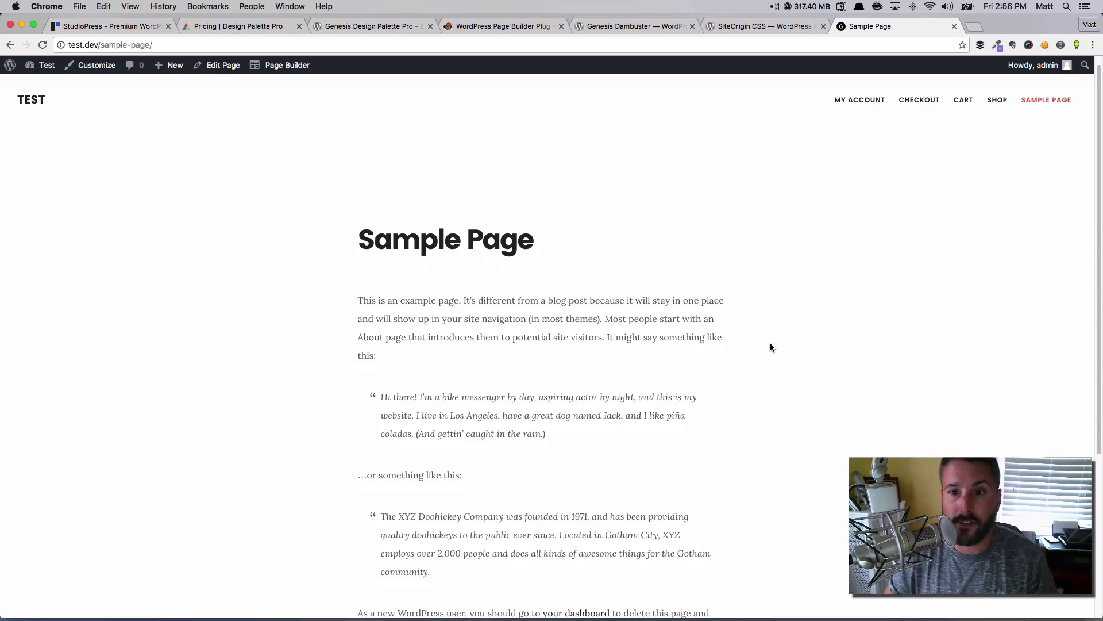
{"action": "left_click", "coordinate": [23, 102]}
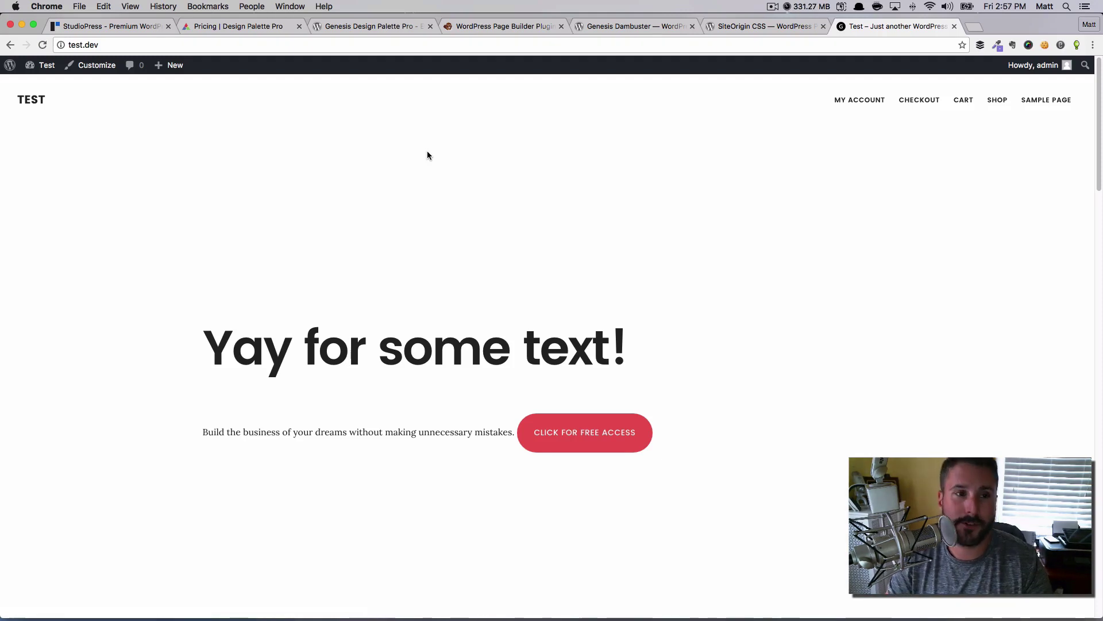
{"action": "mouse_move", "coordinate": [45, 66]}
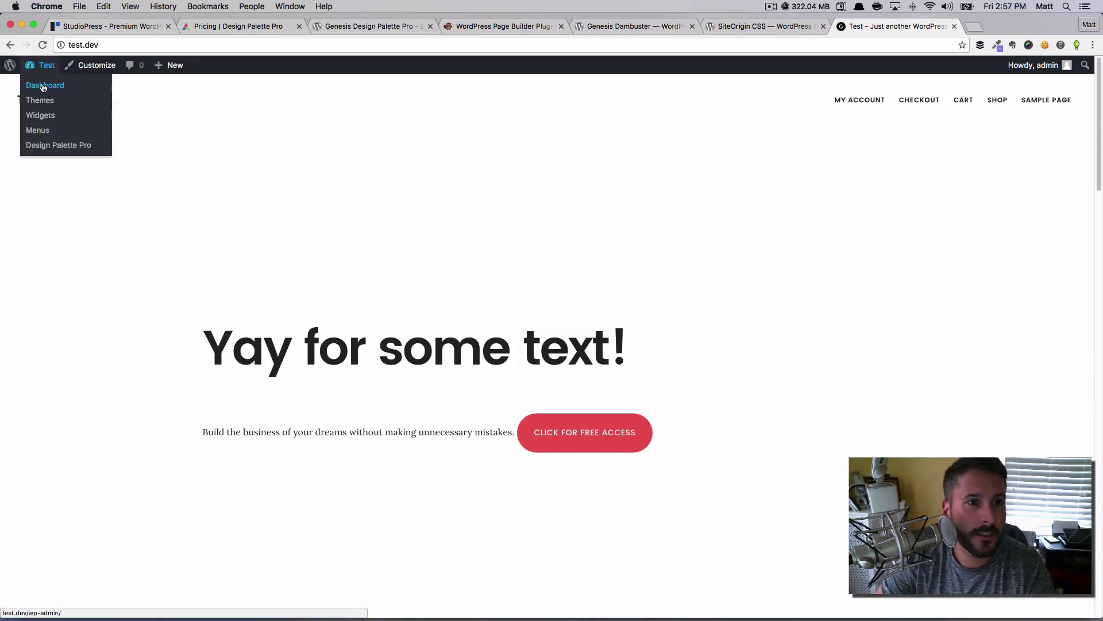
Go to the test site's Dashboard and open Genesis > Design Palette Pro with its home page preview
{"action": "left_click", "coordinate": [57, 89]}
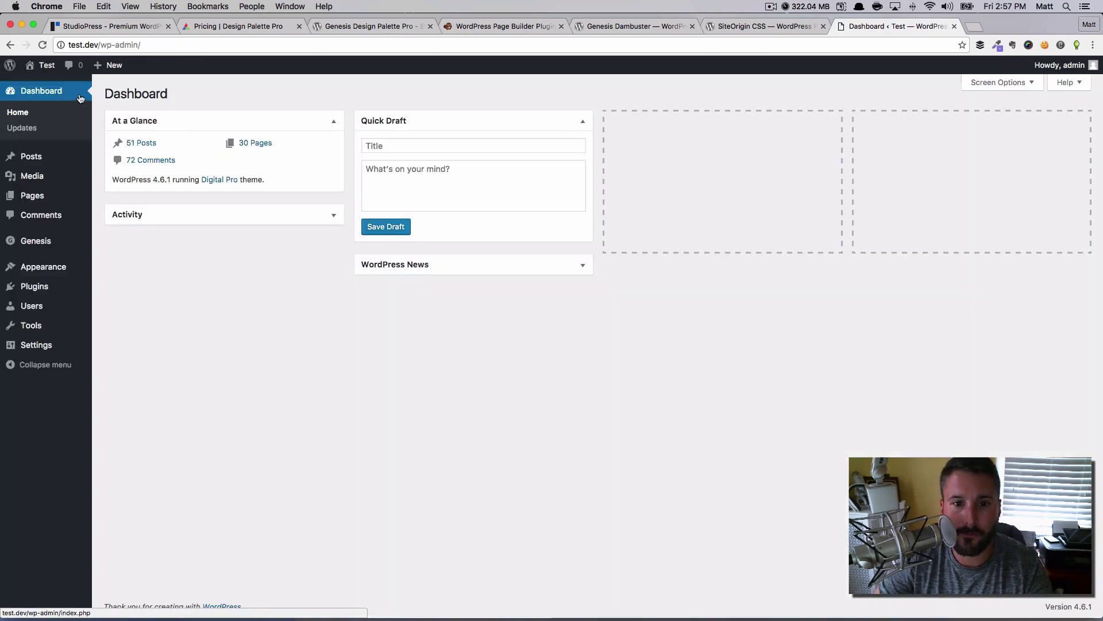
{"action": "mouse_move", "coordinate": [51, 269]}
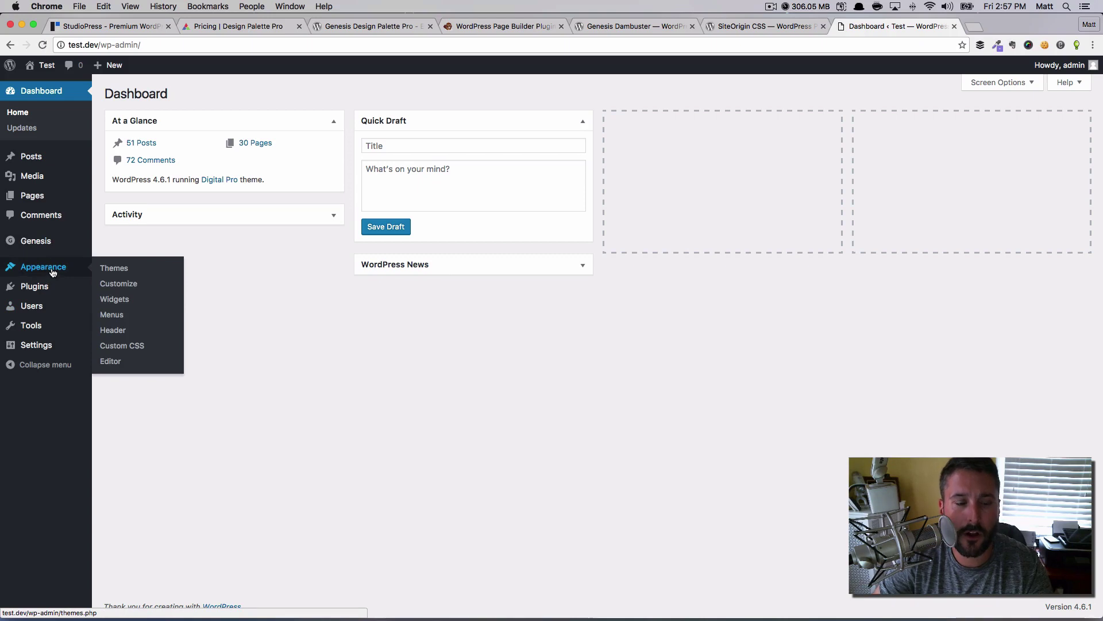
{"action": "mouse_move", "coordinate": [47, 248]}
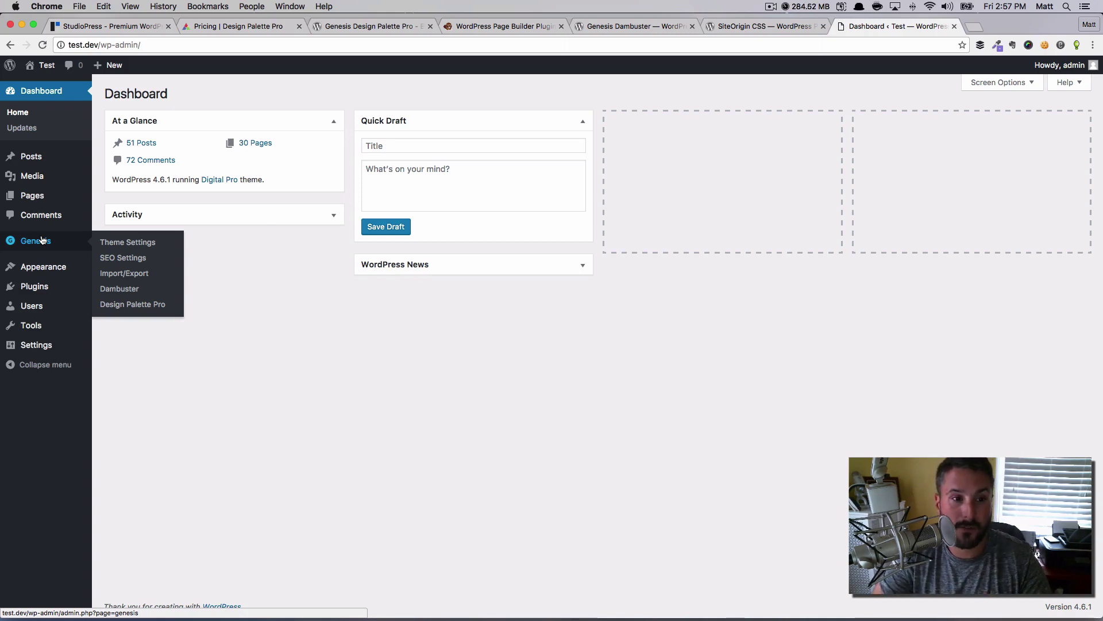
{"action": "left_click", "coordinate": [119, 310]}
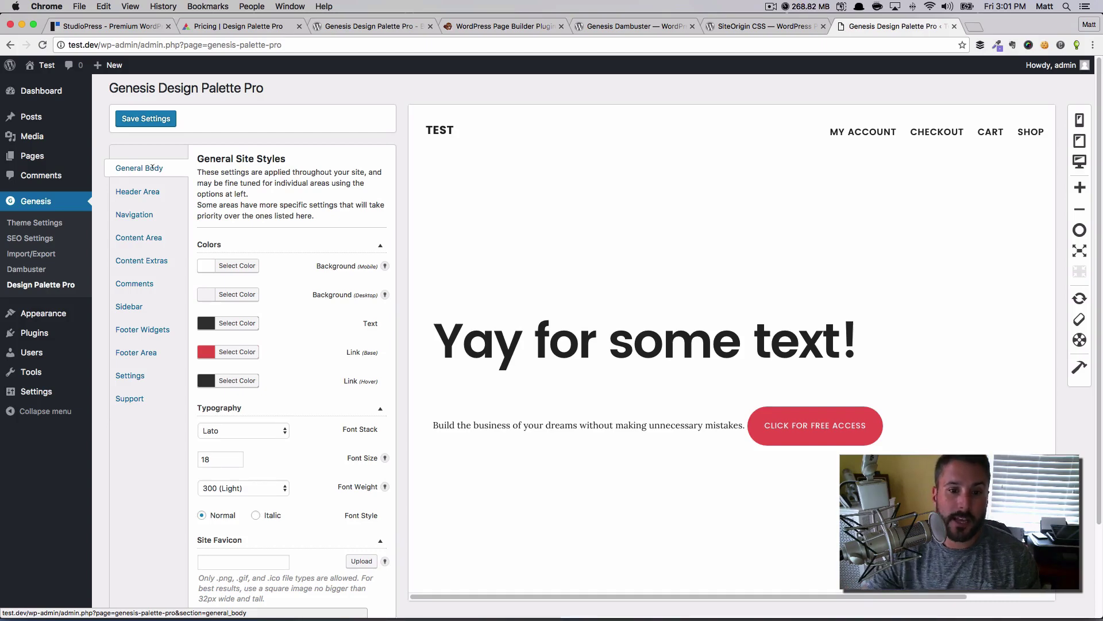
{"action": "scroll", "coordinate": [288, 353], "scroll_direction": "down", "scroll_amount": 3}
{"action": "scroll", "coordinate": [302, 355], "scroll_direction": "up", "scroll_amount": 3}
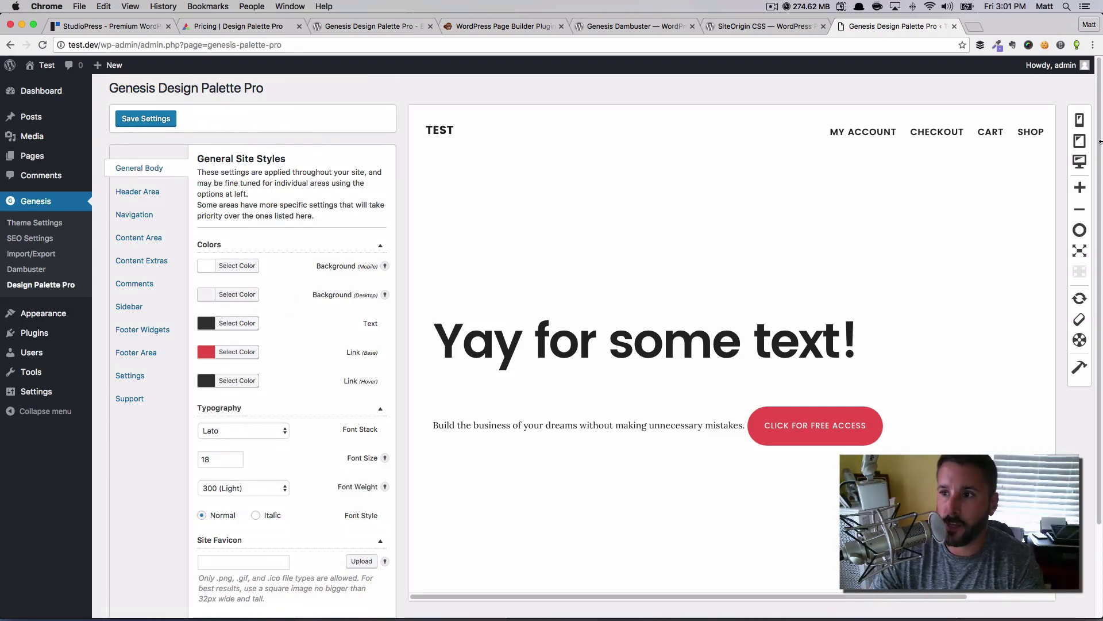
{"action": "left_click", "coordinate": [1080, 141]}
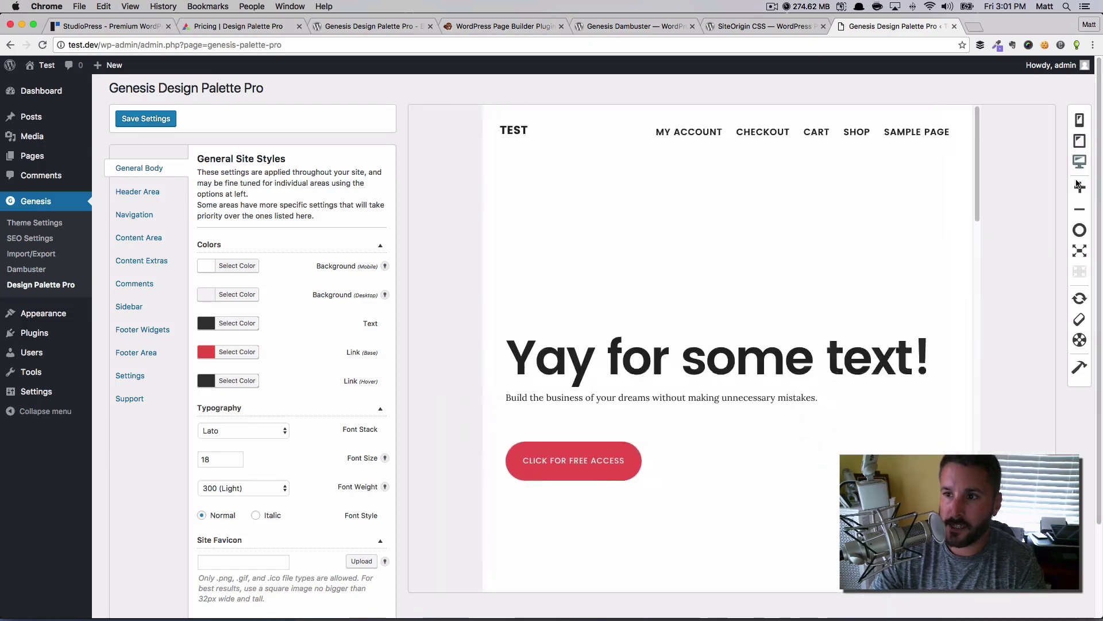
{"action": "left_click", "coordinate": [1080, 147]}
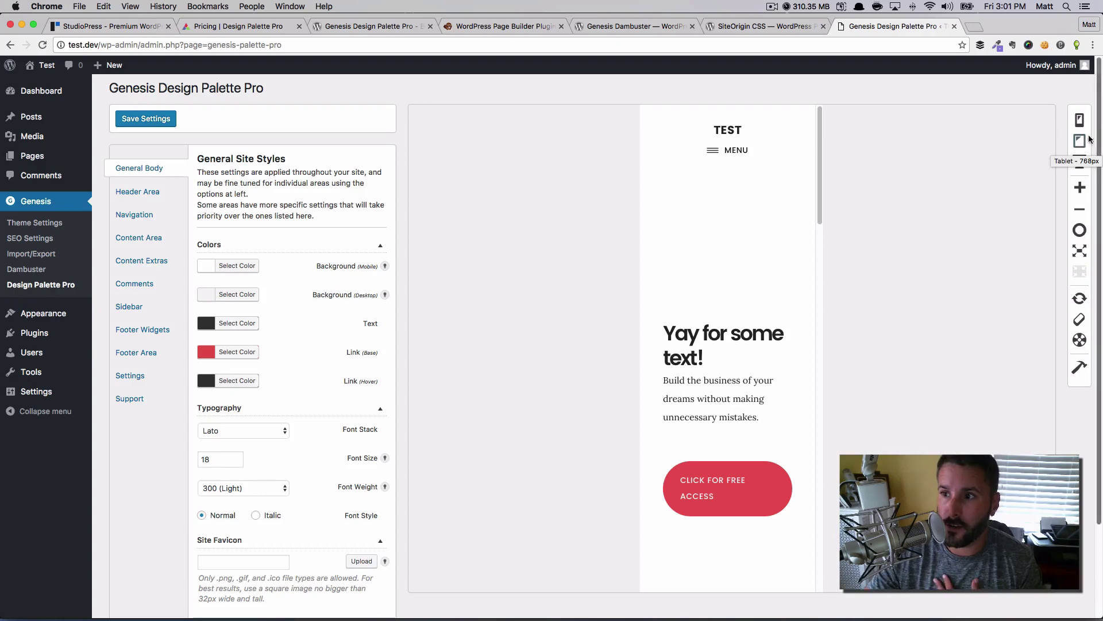
{"action": "left_click", "coordinate": [1080, 162]}
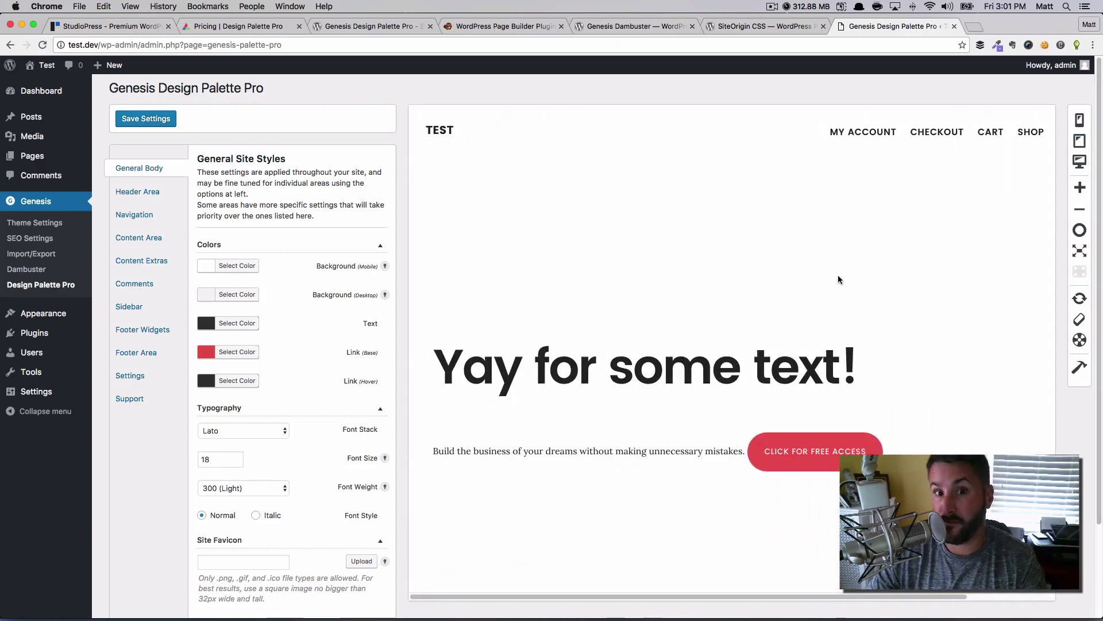
In the Navigation settings, raise the primary navigation menu font size to 22
{"action": "left_click", "coordinate": [147, 218]}
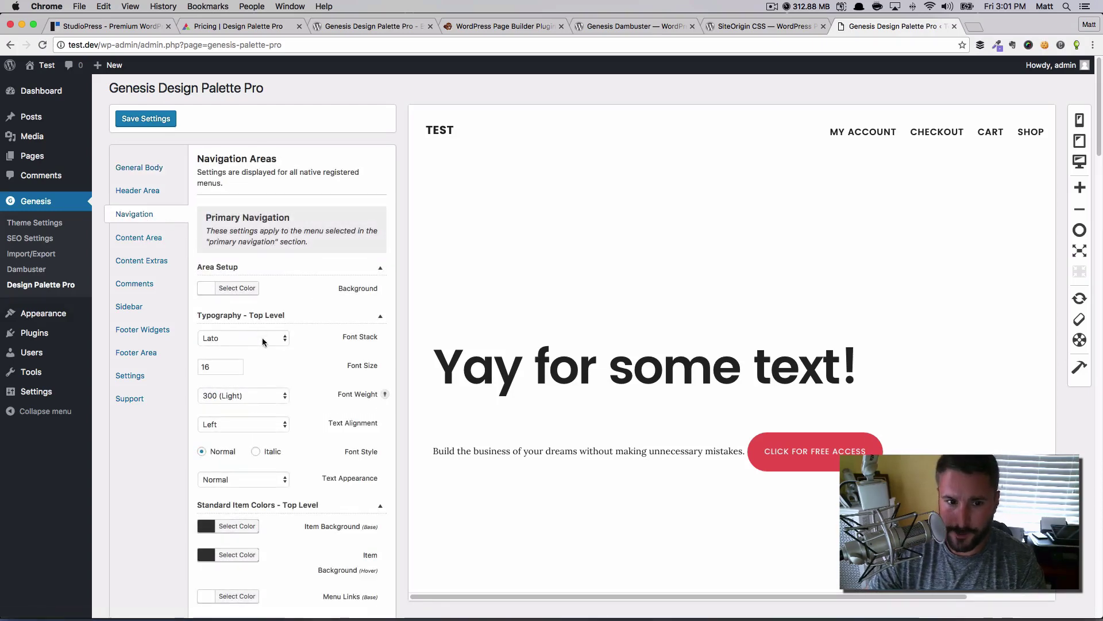
{"action": "left_click", "coordinate": [236, 365]}
{"action": "left_click", "coordinate": [236, 364]}
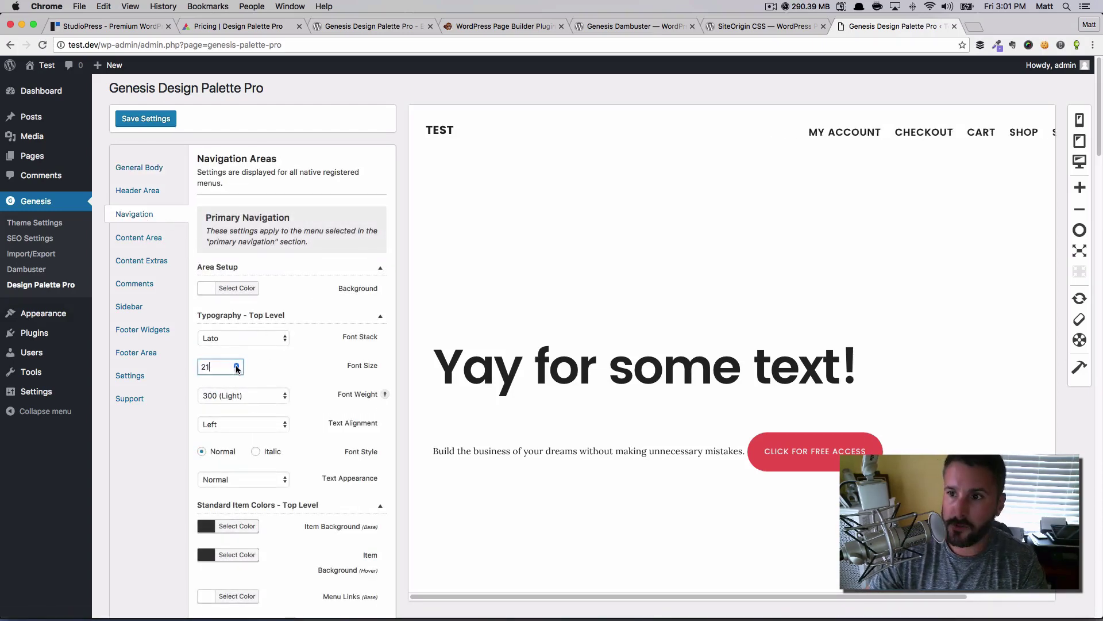
{"action": "left_click", "coordinate": [236, 364]}
{"action": "left_click", "coordinate": [236, 365]}
{"action": "left_click", "coordinate": [236, 365]}
{"action": "left_click", "coordinate": [236, 364]}
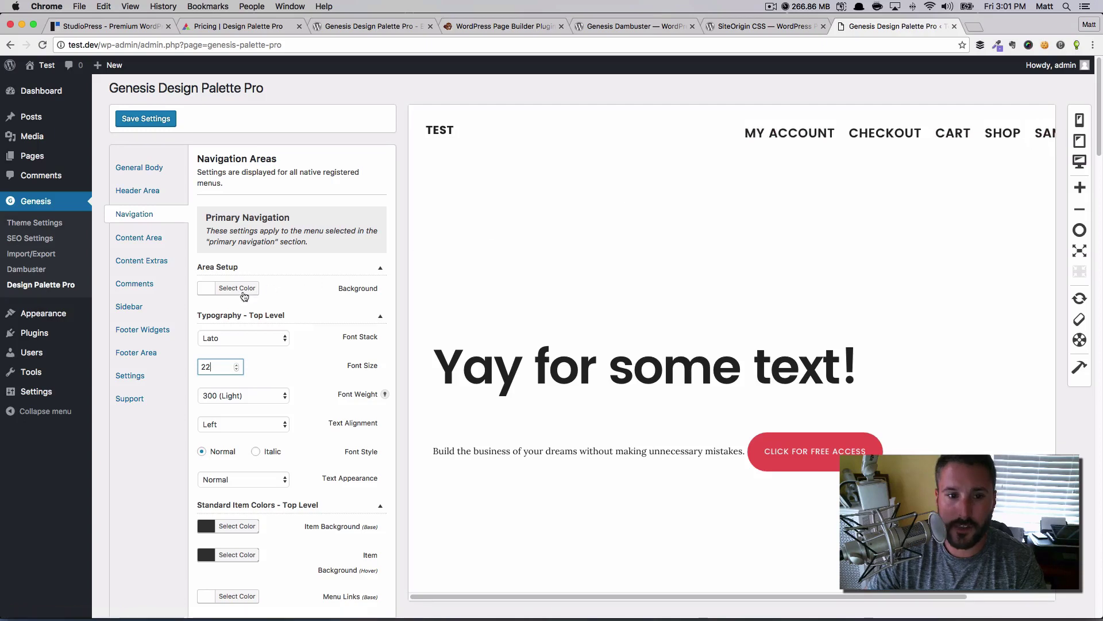
Preview a blue navigation background, then keep the background white
{"action": "left_click", "coordinate": [209, 289]}
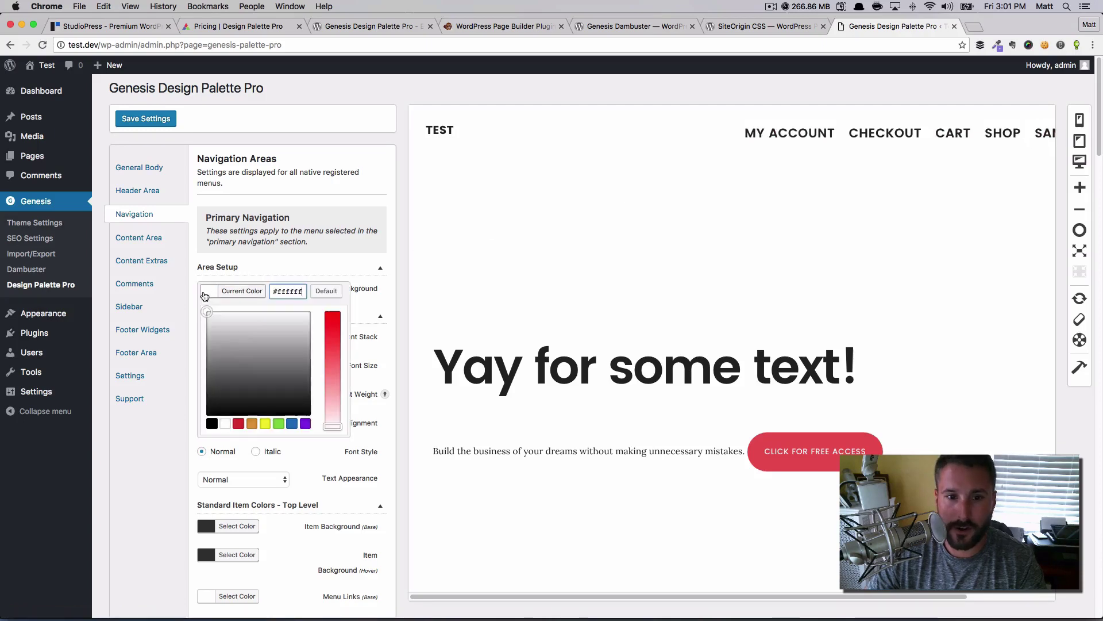
{"action": "left_click", "coordinate": [292, 424]}
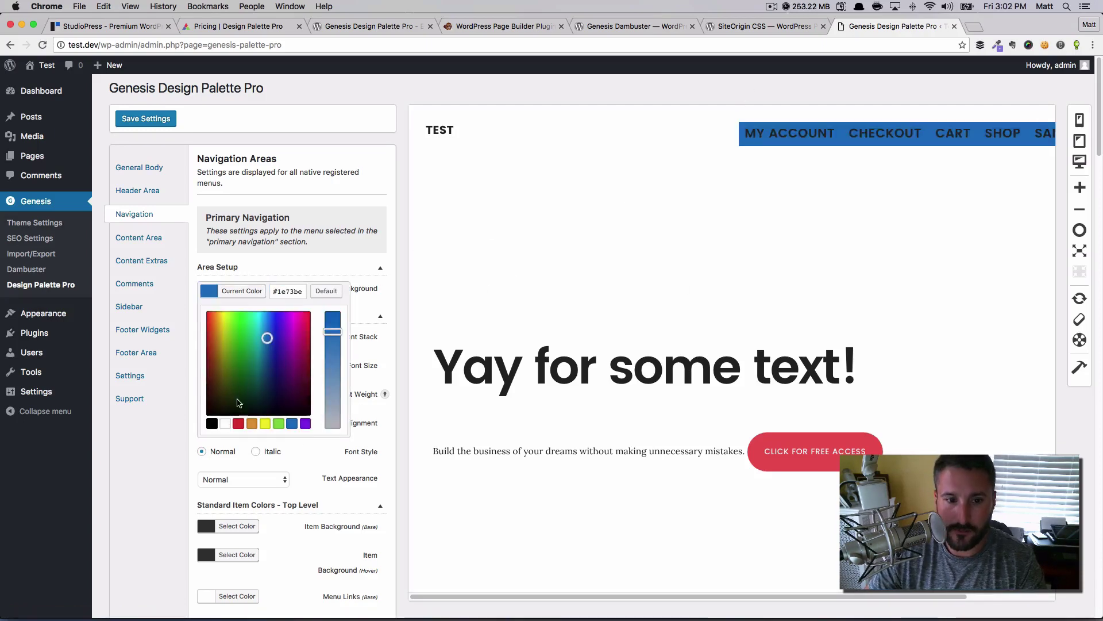
{"action": "left_click", "coordinate": [232, 424]}
{"action": "left_click", "coordinate": [358, 292]}
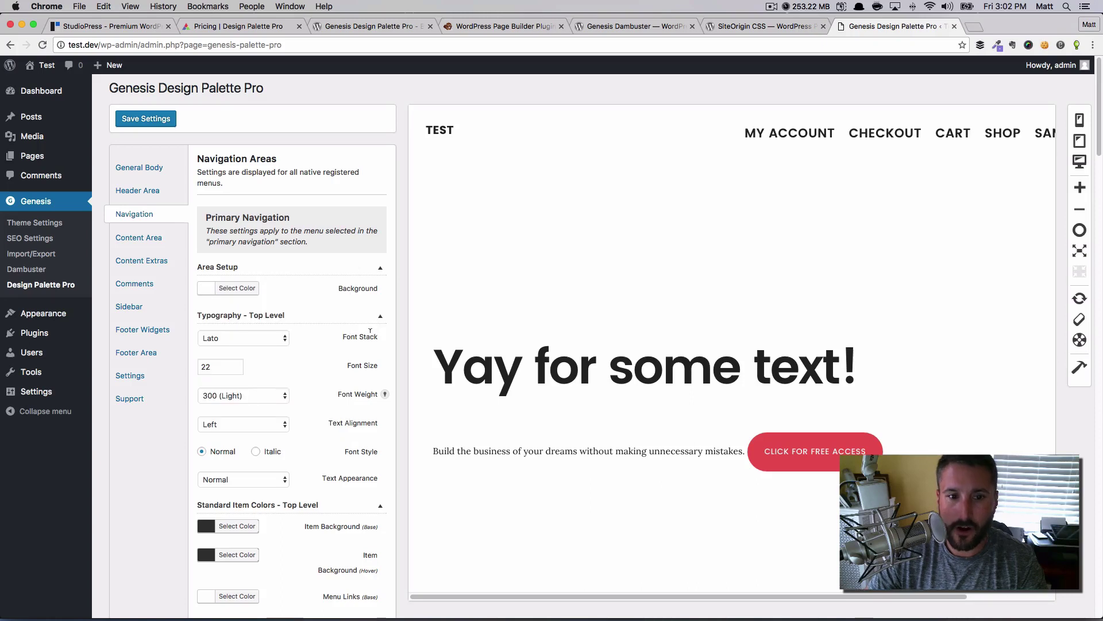
Bring up the Header Area settings showing 40px padding and a Lato 32 site title
{"action": "scroll", "coordinate": [327, 359], "scroll_direction": "down", "scroll_amount": 3}
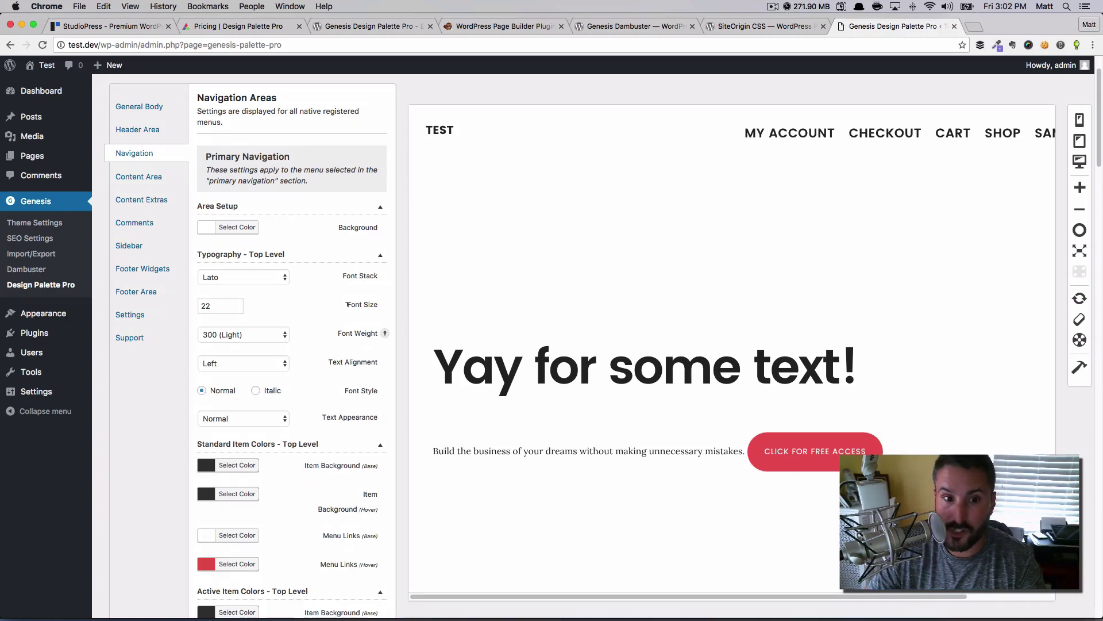
{"action": "scroll", "coordinate": [356, 310], "scroll_direction": "down", "scroll_amount": 5}
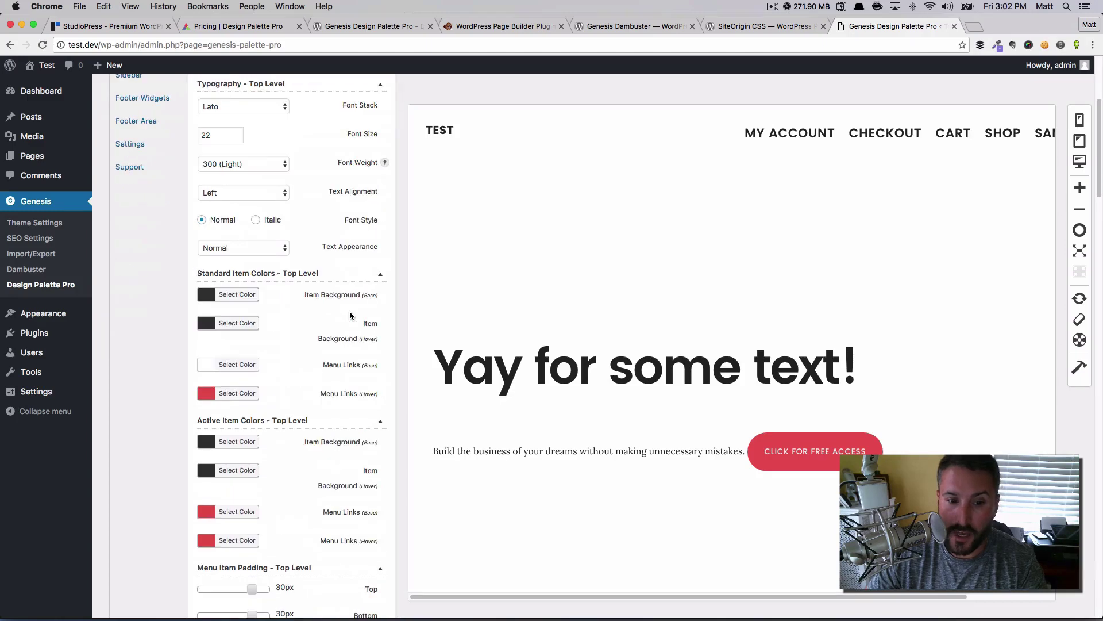
{"action": "scroll", "coordinate": [350, 315], "scroll_direction": "up", "scroll_amount": 5}
{"action": "scroll", "coordinate": [350, 315], "scroll_direction": "up", "scroll_amount": 3}
{"action": "left_click", "coordinate": [147, 191]}
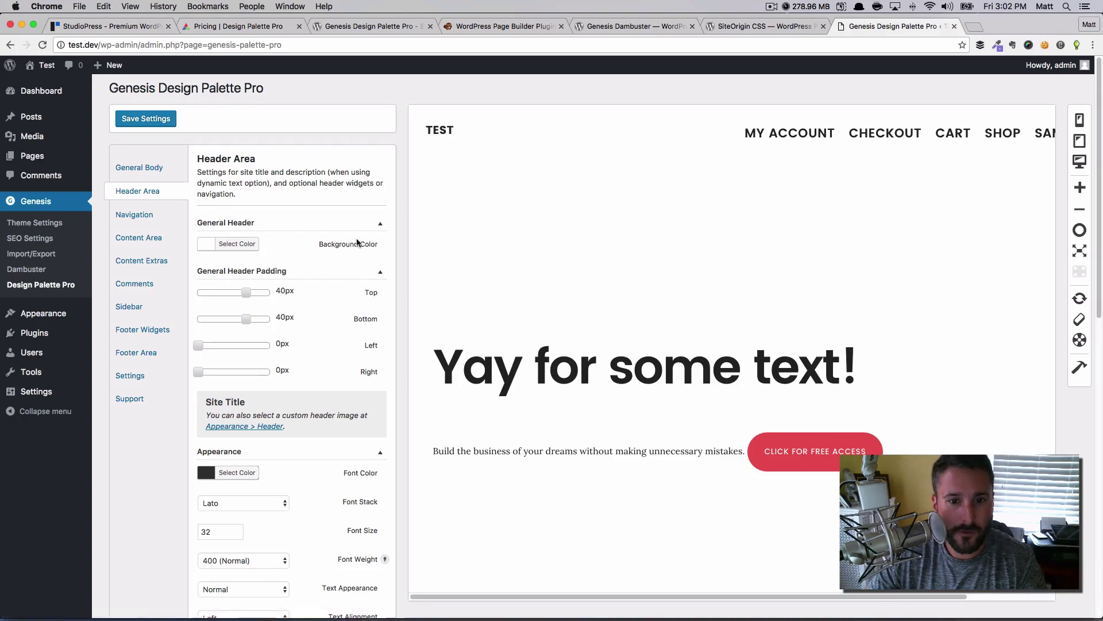
Set the header's left padding to 50px and bottom padding to 29px, previewing at tablet width
{"action": "left_click_drag", "start_coordinate": [202, 347], "coordinate": [258, 347]}
{"action": "left_click", "coordinate": [1080, 142]}
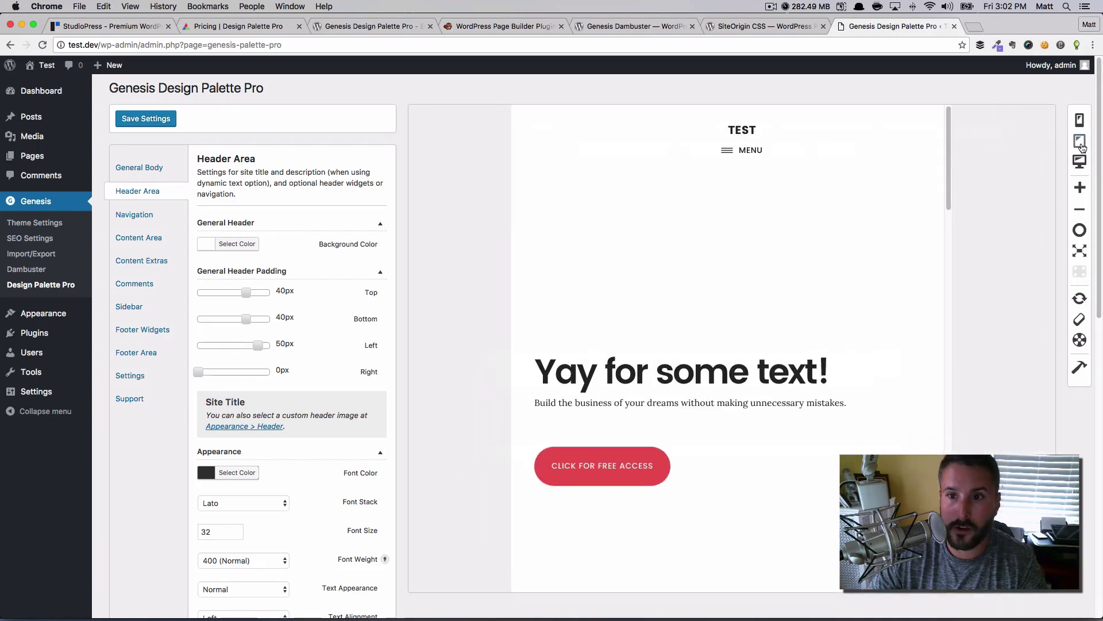
{"action": "left_click_drag", "start_coordinate": [246, 318], "coordinate": [240, 293]}
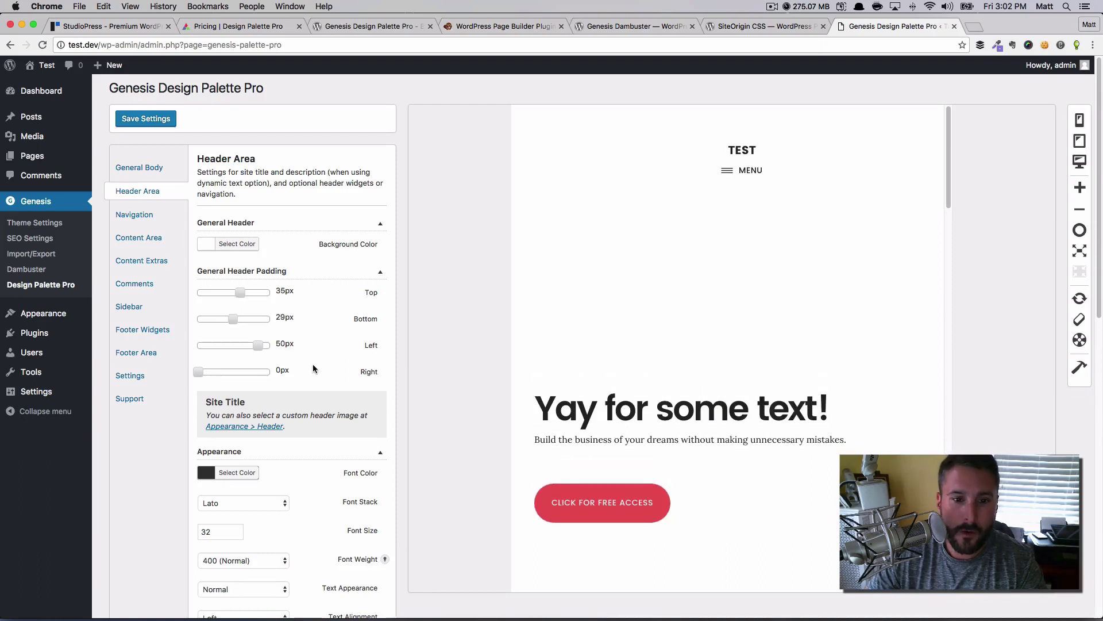
{"action": "scroll", "coordinate": [313, 366], "scroll_direction": "down", "scroll_amount": 1}
{"action": "scroll", "coordinate": [321, 358], "scroll_direction": "down", "scroll_amount": 10}
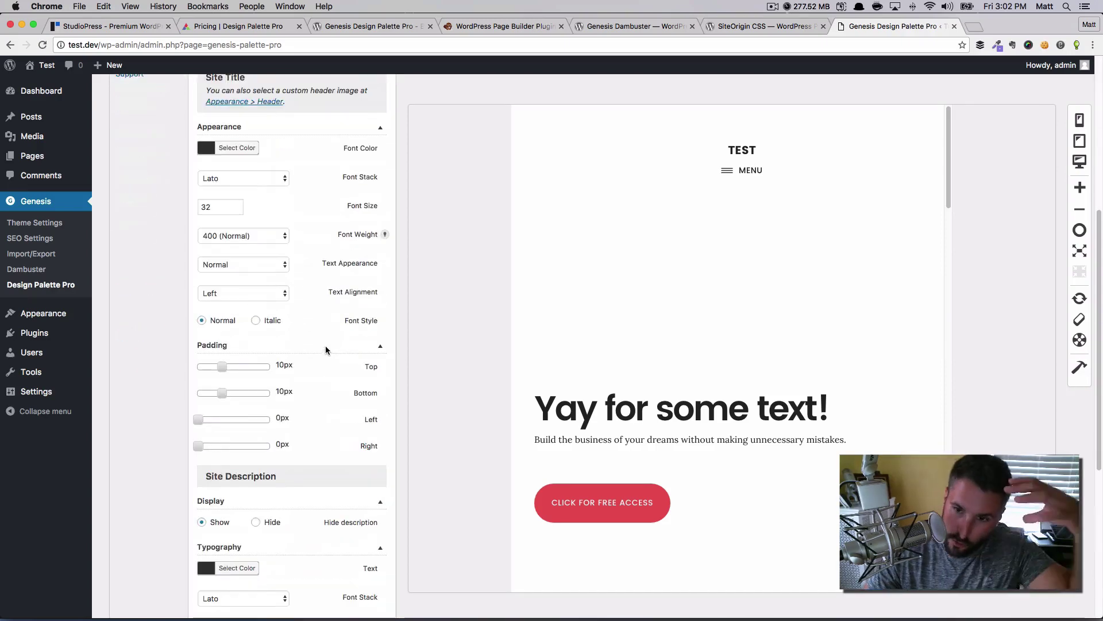
{"action": "scroll", "coordinate": [319, 295], "scroll_direction": "down", "scroll_amount": 10}
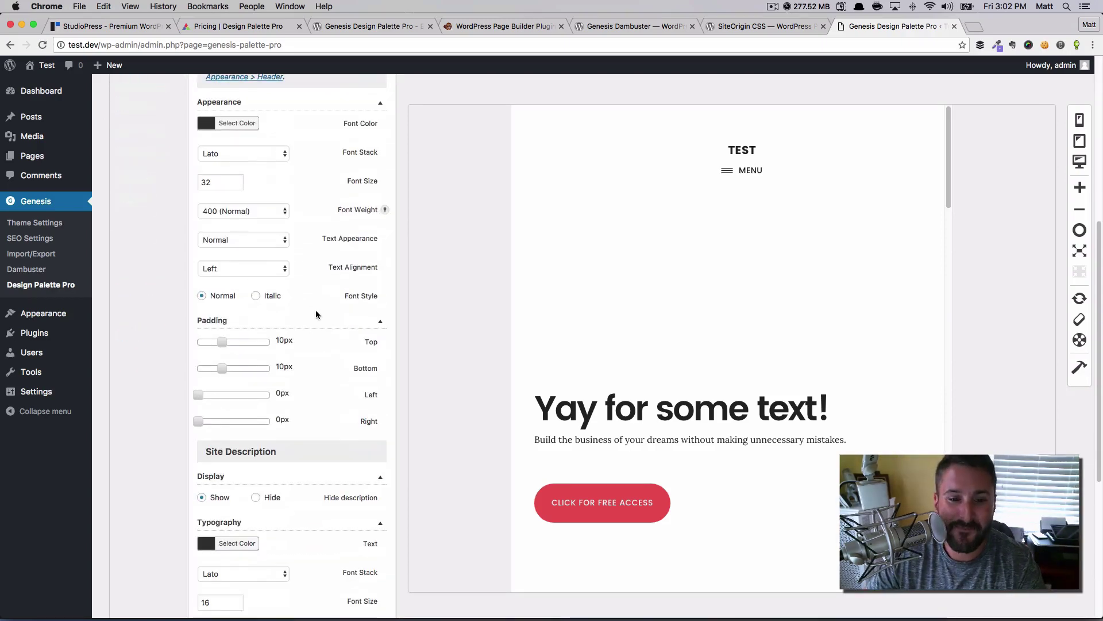
{"action": "scroll", "coordinate": [317, 310], "scroll_direction": "up", "scroll_amount": 20}
{"action": "scroll", "coordinate": [264, 344], "scroll_direction": "down", "scroll_amount": 18}
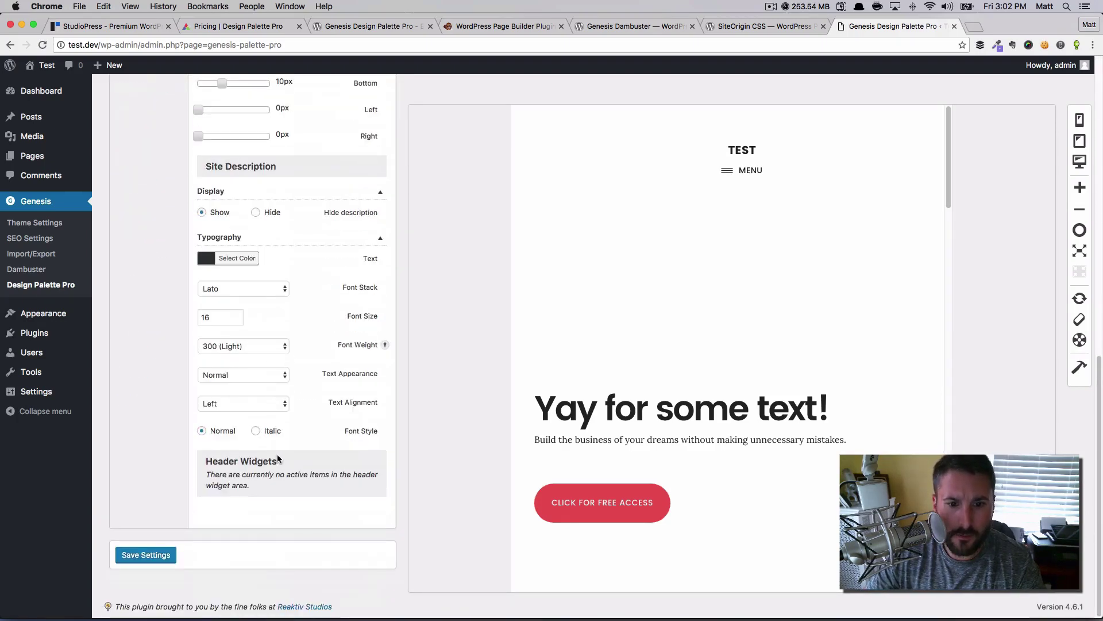
{"action": "scroll", "coordinate": [290, 468], "scroll_direction": "up", "scroll_amount": 15}
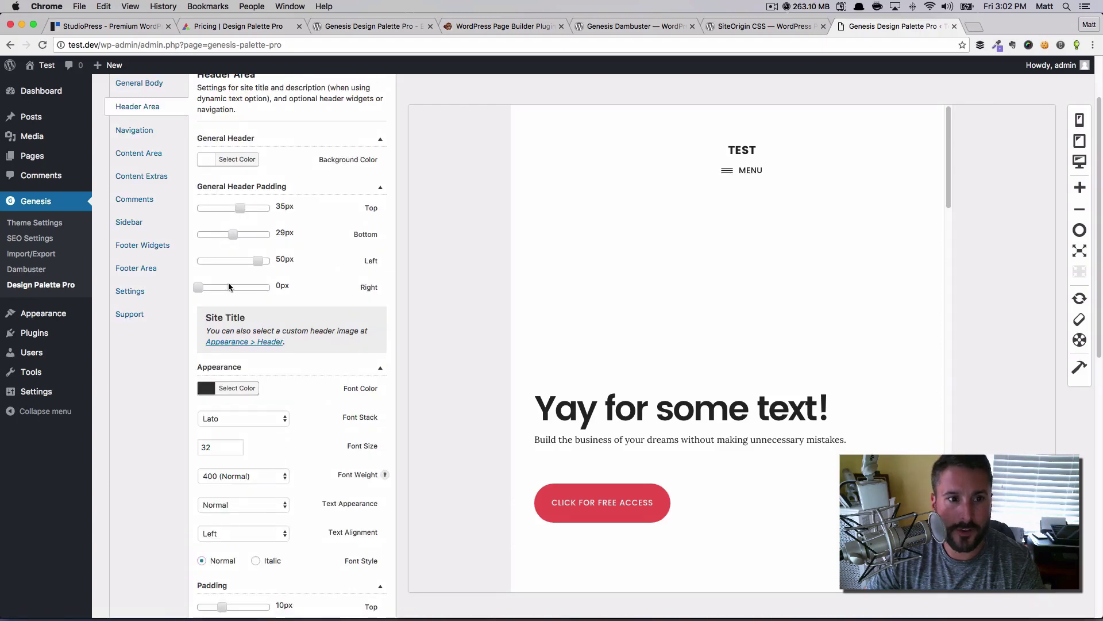
{"action": "scroll", "coordinate": [253, 310], "scroll_direction": "up", "scroll_amount": 3}
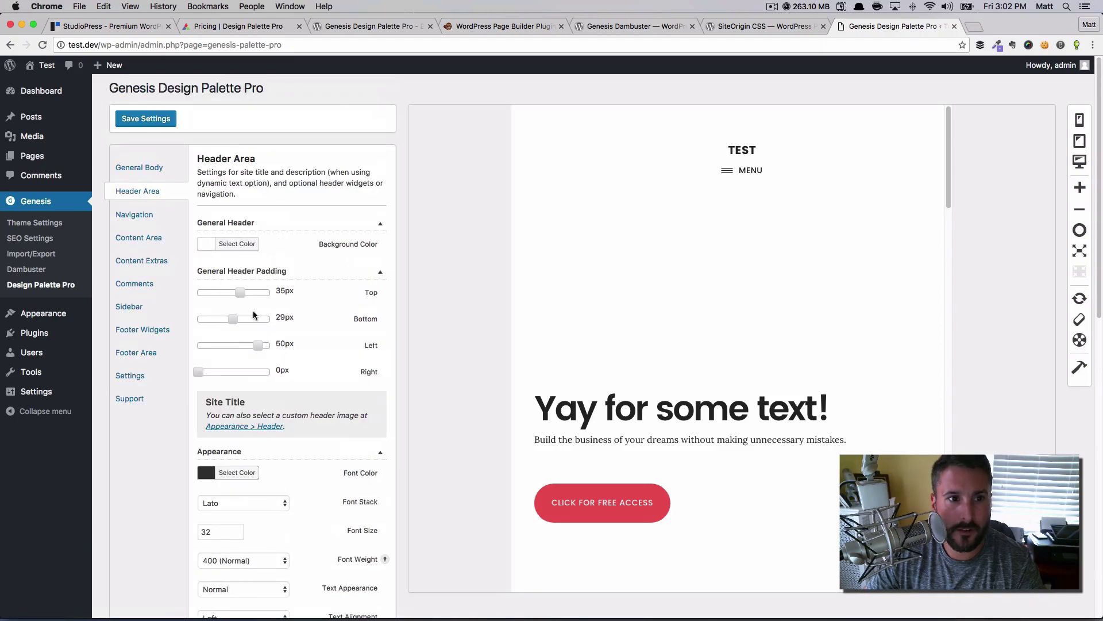
Briefly view the Sidebar settings, then return to Header Area and check the padding in the preview
{"action": "left_click", "coordinate": [130, 306]}
{"action": "scroll", "coordinate": [321, 426], "scroll_direction": "down", "scroll_amount": 10}
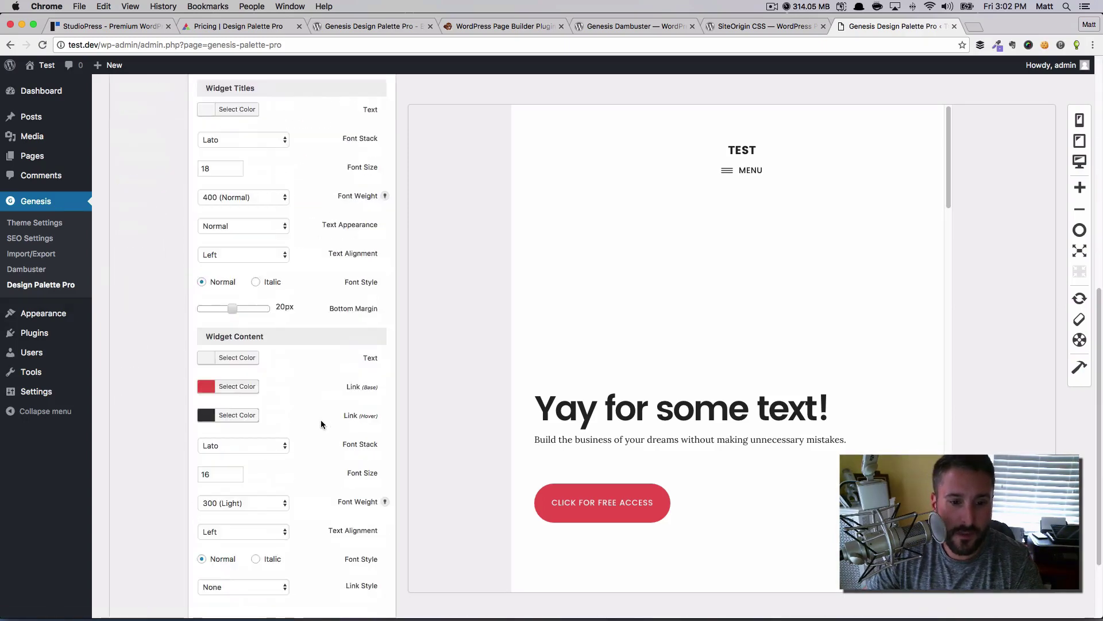
{"action": "scroll", "coordinate": [506, 443], "scroll_direction": "up", "scroll_amount": 15}
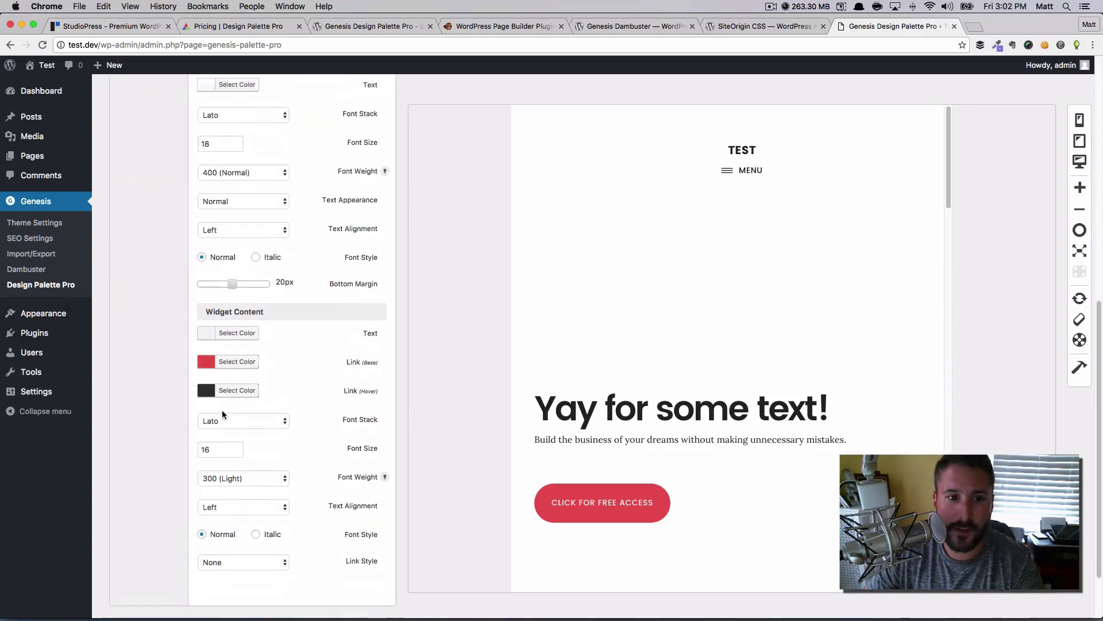
{"action": "left_click", "coordinate": [140, 193]}
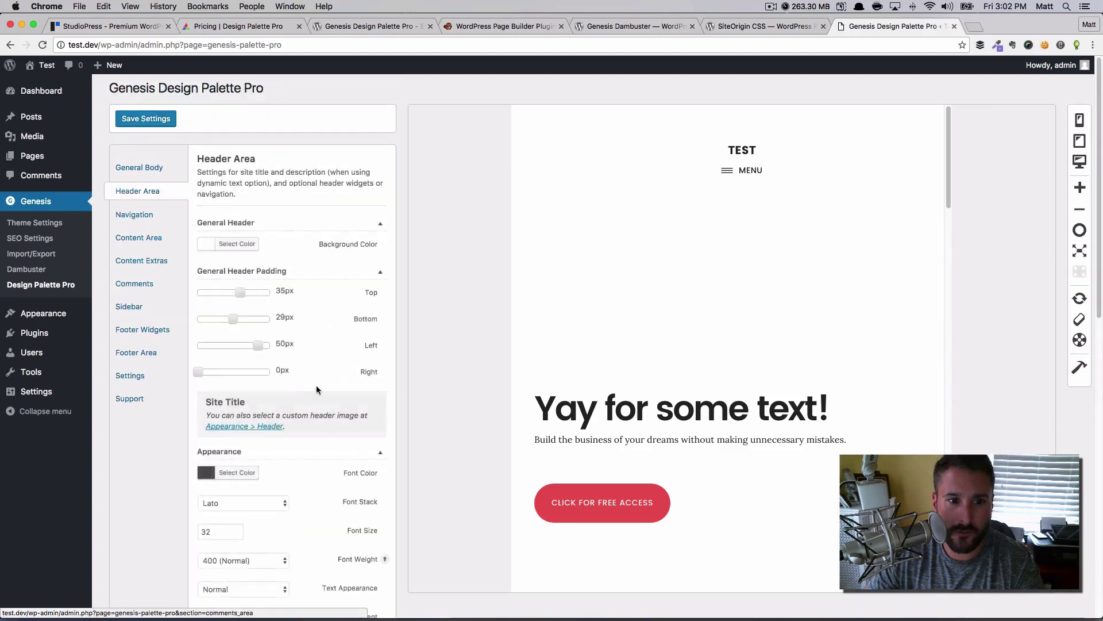
{"action": "scroll", "coordinate": [316, 385], "scroll_direction": "down", "scroll_amount": 5}
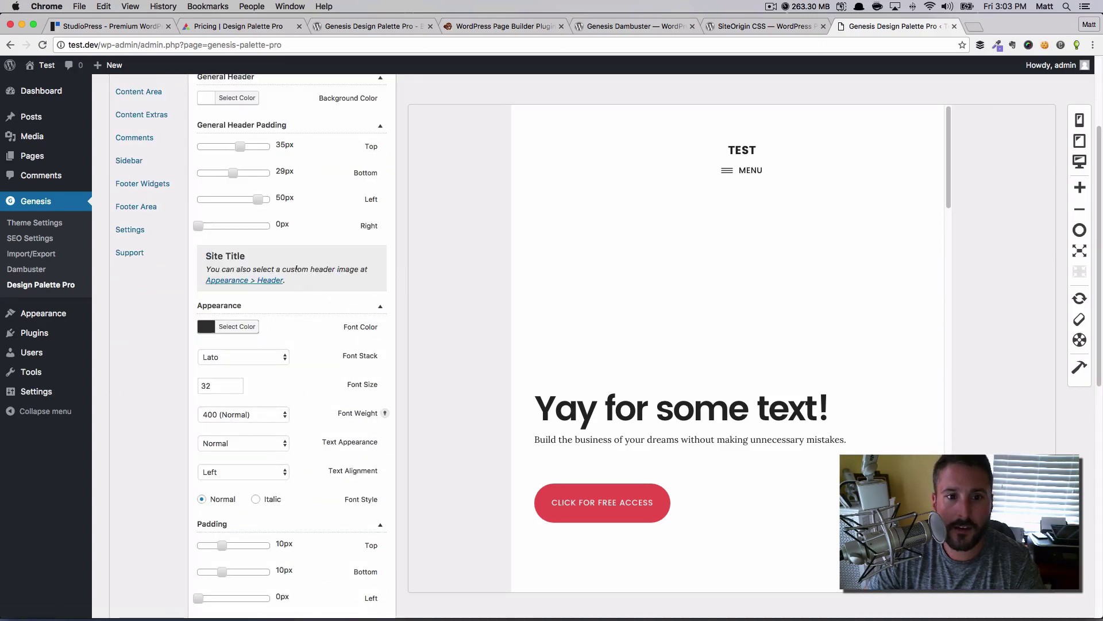
{"action": "scroll", "coordinate": [359, 415], "scroll_direction": "down", "scroll_amount": 8}
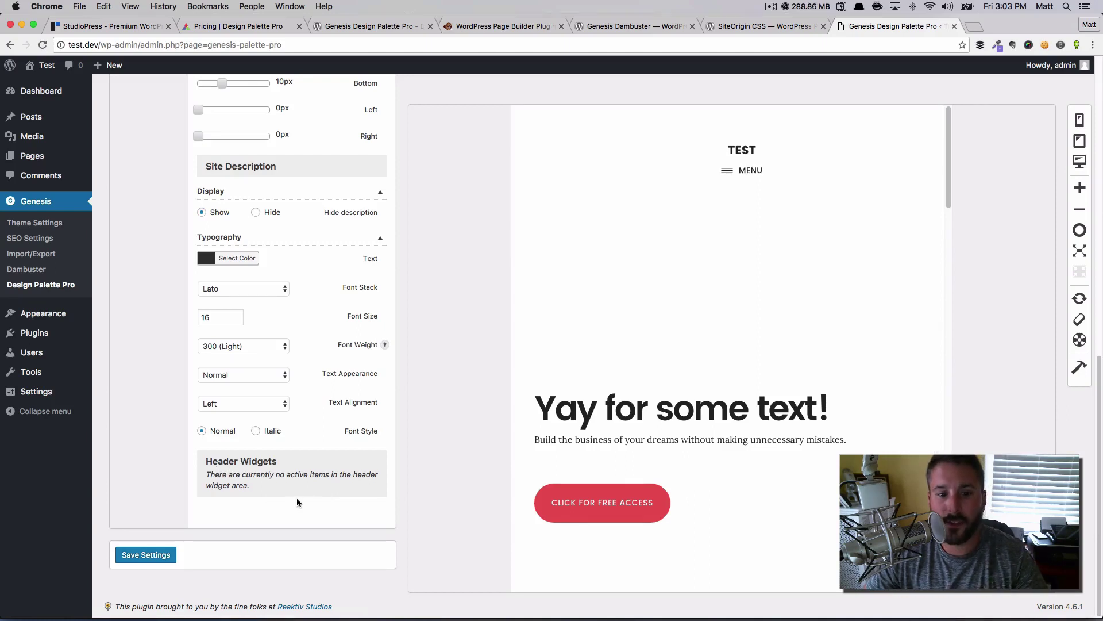
{"action": "scroll", "coordinate": [322, 482], "scroll_direction": "up", "scroll_amount": 1}
{"action": "scroll", "coordinate": [321, 482], "scroll_direction": "up", "scroll_amount": 10}
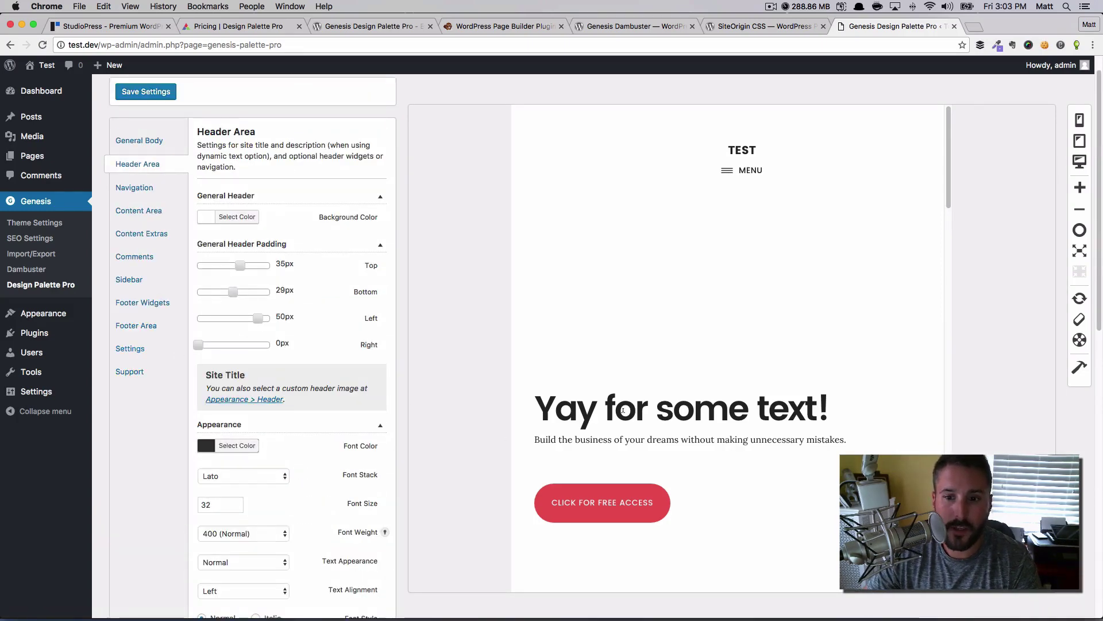
{"action": "double_click", "coordinate": [580, 412]}
{"action": "left_click", "coordinate": [580, 412]}
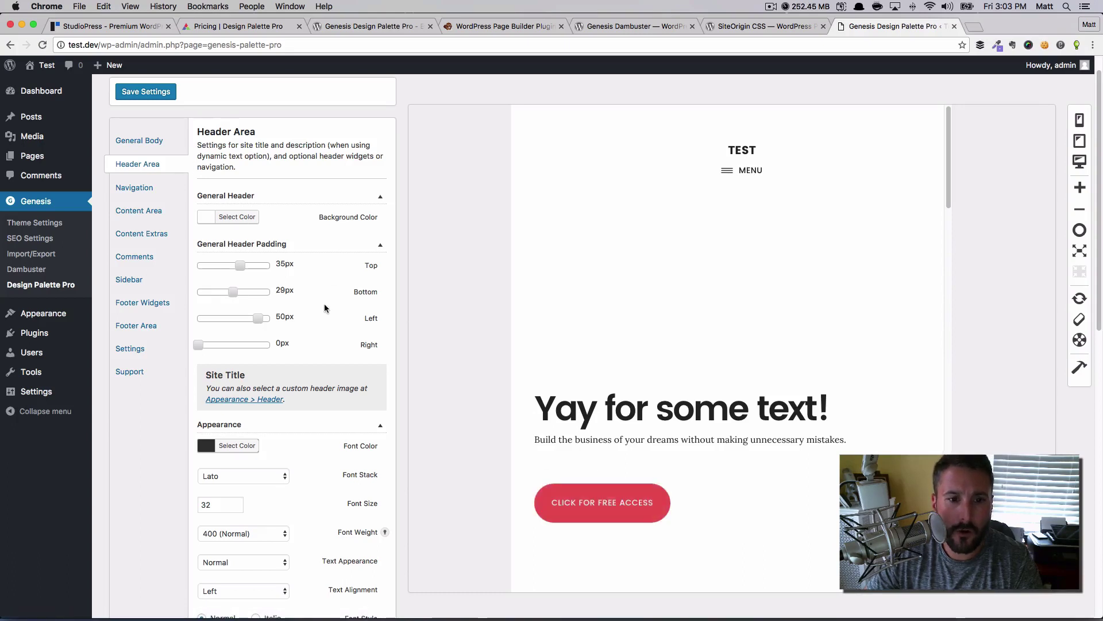
{"action": "scroll", "coordinate": [324, 304], "scroll_direction": "down", "scroll_amount": 3}
{"action": "scroll", "coordinate": [205, 200], "scroll_direction": "up", "scroll_amount": 1}
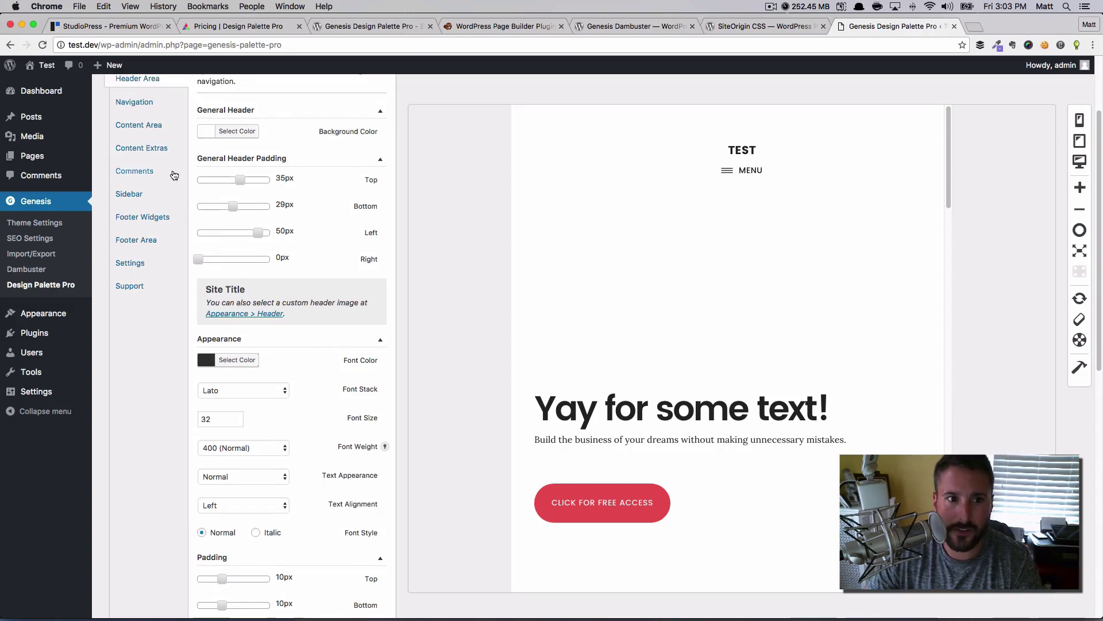
{"action": "scroll", "coordinate": [167, 174], "scroll_direction": "up", "scroll_amount": 3}
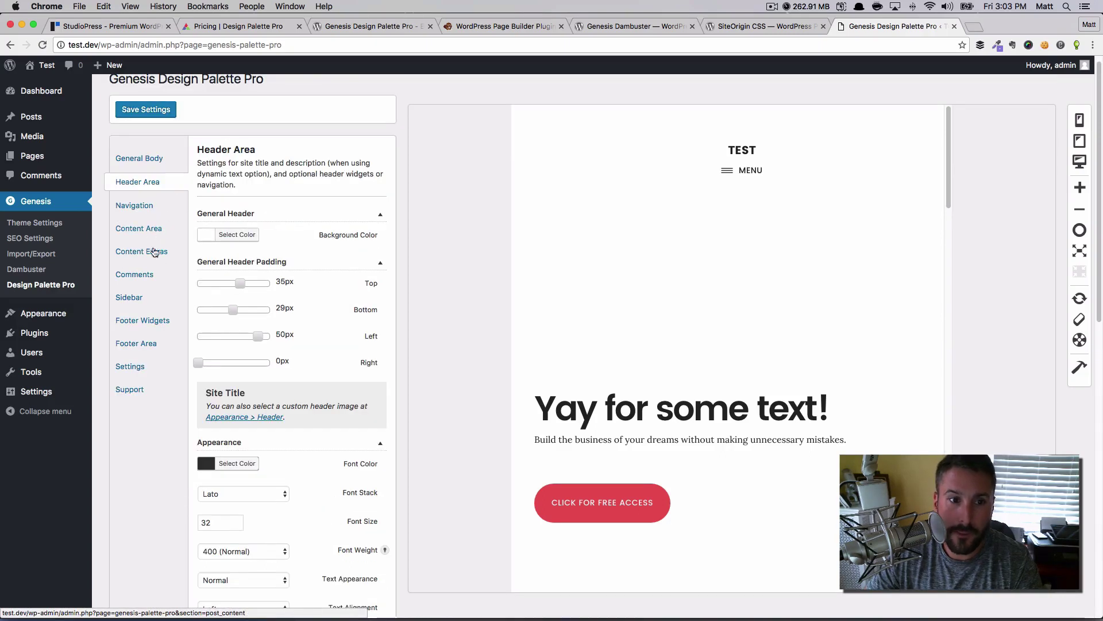
Review the Main Sidebar Areas settings: 40px widget padding all round, 40px bottom margin, widget titles
{"action": "left_click", "coordinate": [130, 297]}
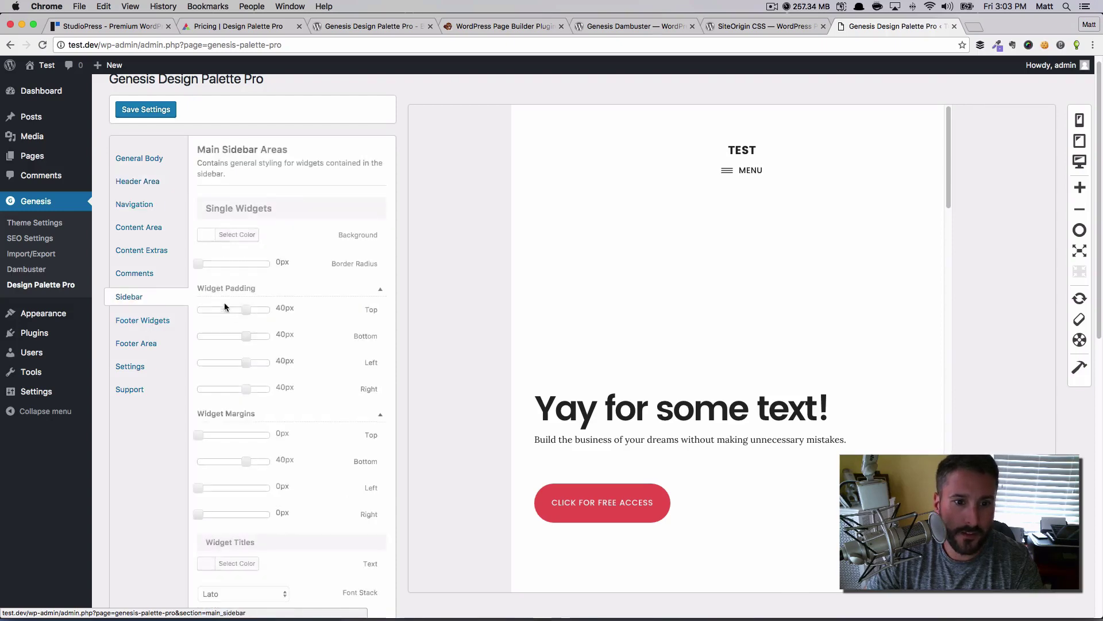
{"action": "scroll", "coordinate": [230, 305], "scroll_direction": "down", "scroll_amount": 6}
{"action": "scroll", "coordinate": [251, 318], "scroll_direction": "down", "scroll_amount": 3}
{"action": "scroll", "coordinate": [256, 320], "scroll_direction": "up", "scroll_amount": 10}
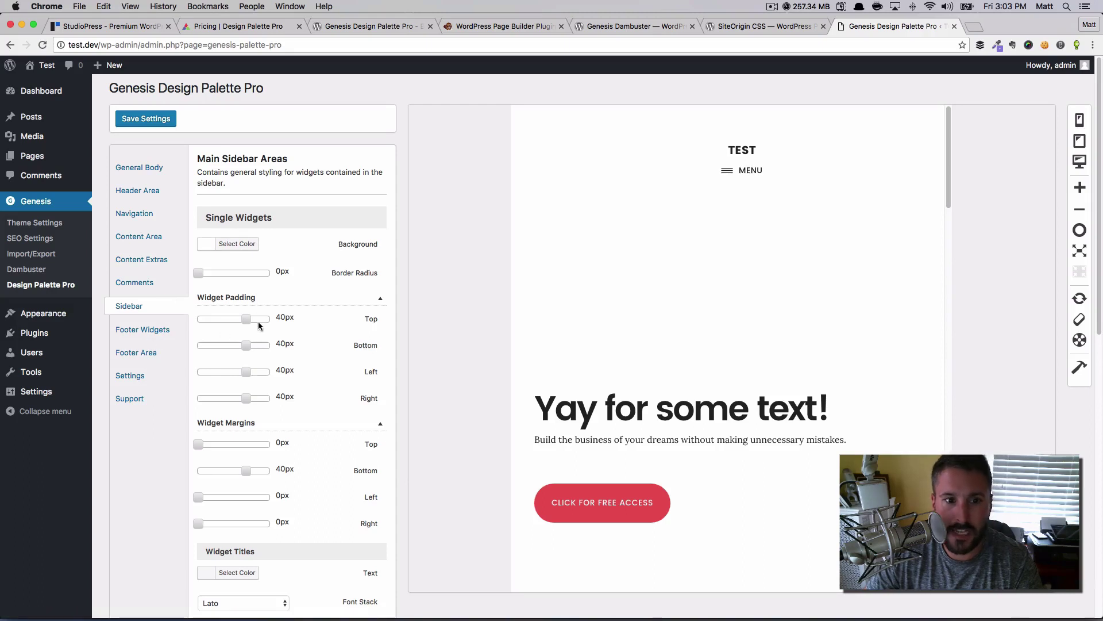
{"action": "scroll", "coordinate": [270, 323], "scroll_direction": "down", "scroll_amount": 1}
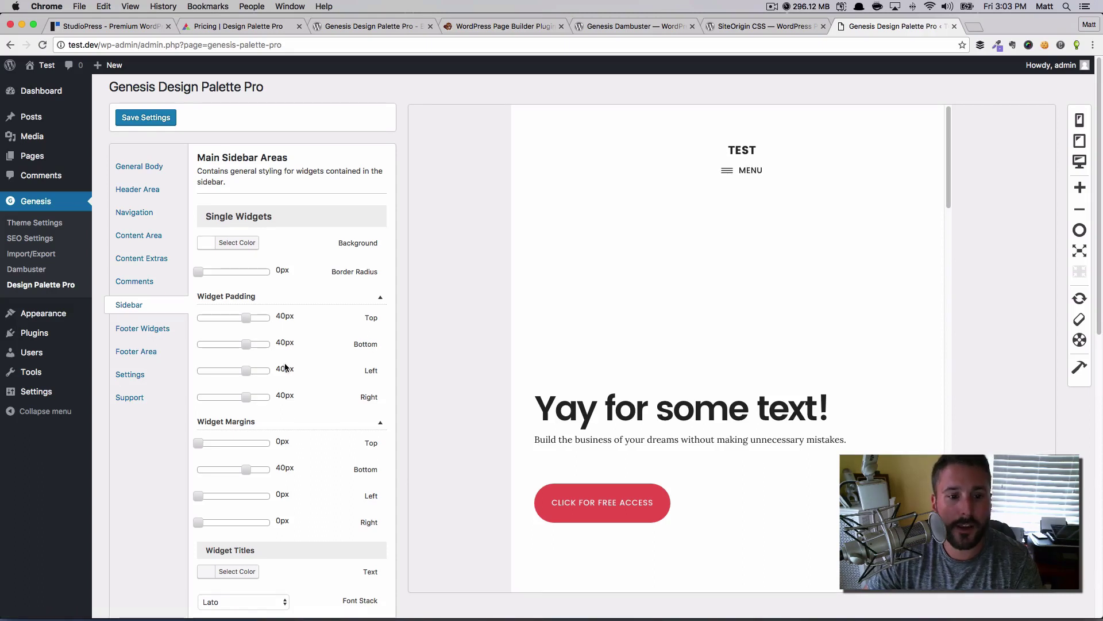
{"action": "scroll", "coordinate": [286, 368], "scroll_direction": "down", "scroll_amount": 1}
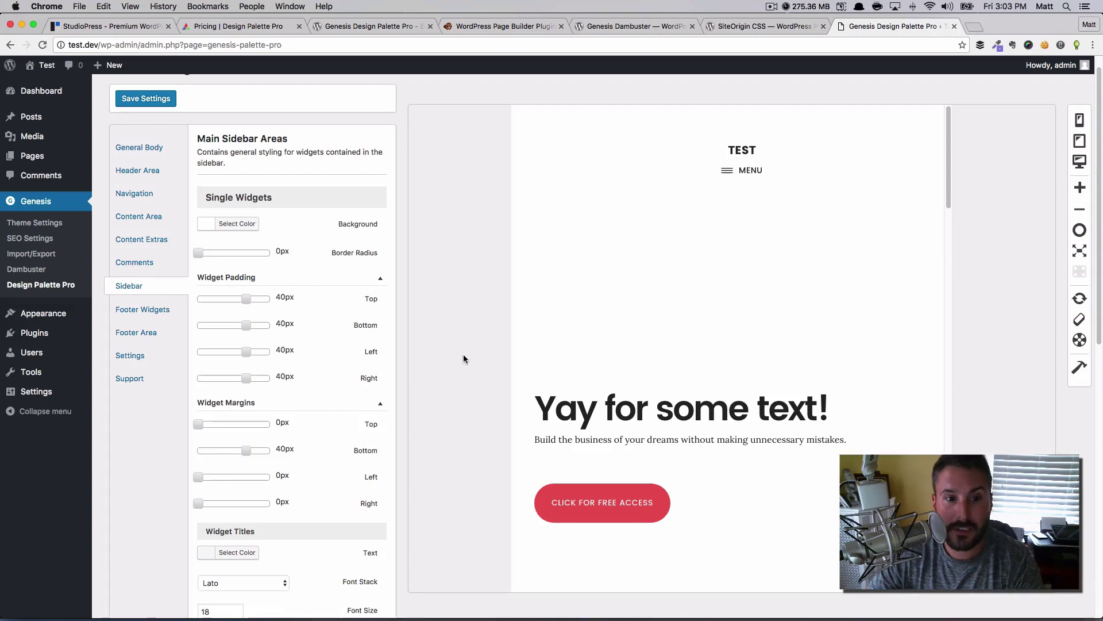
{"action": "scroll", "coordinate": [371, 379], "scroll_direction": "down", "scroll_amount": 10}
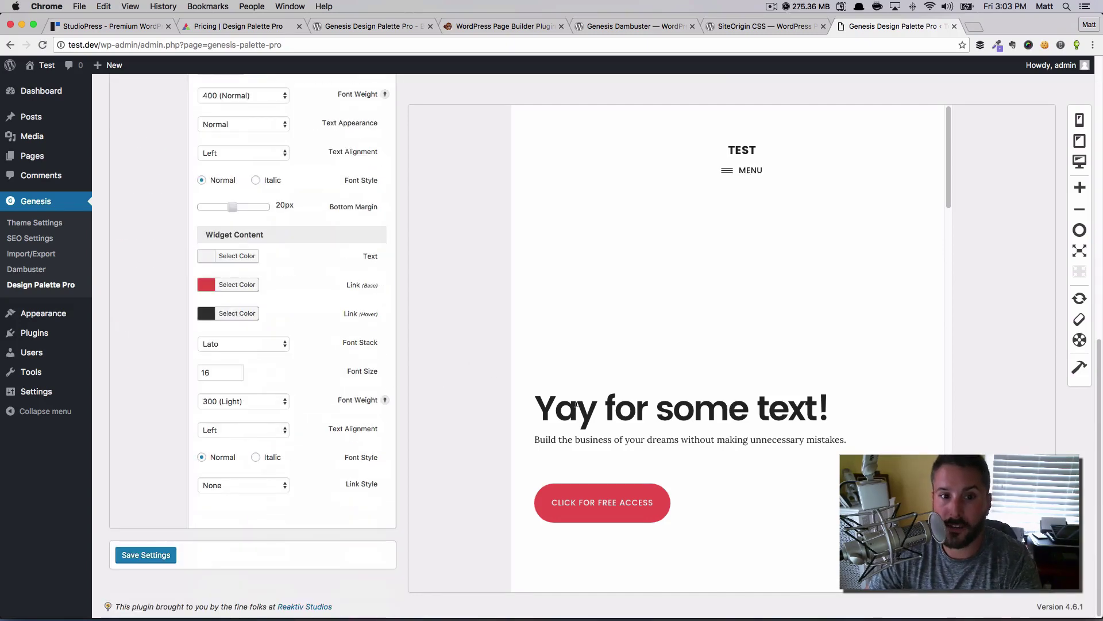
{"action": "scroll", "coordinate": [486, 366], "scroll_direction": "up", "scroll_amount": 10}
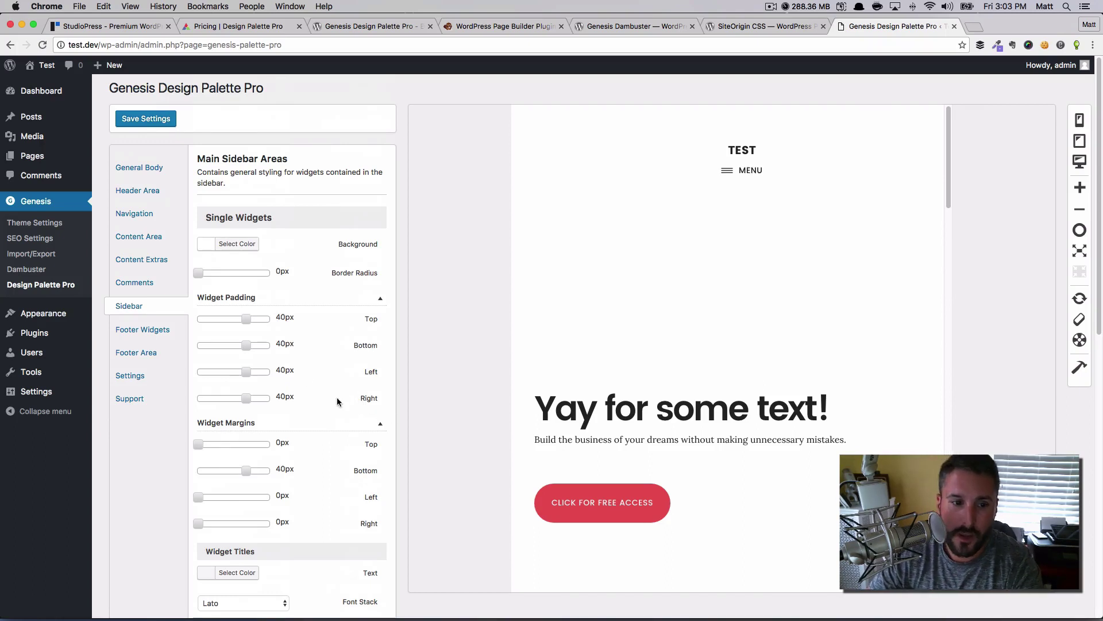
{"action": "scroll", "coordinate": [338, 403], "scroll_direction": "down", "scroll_amount": 2}
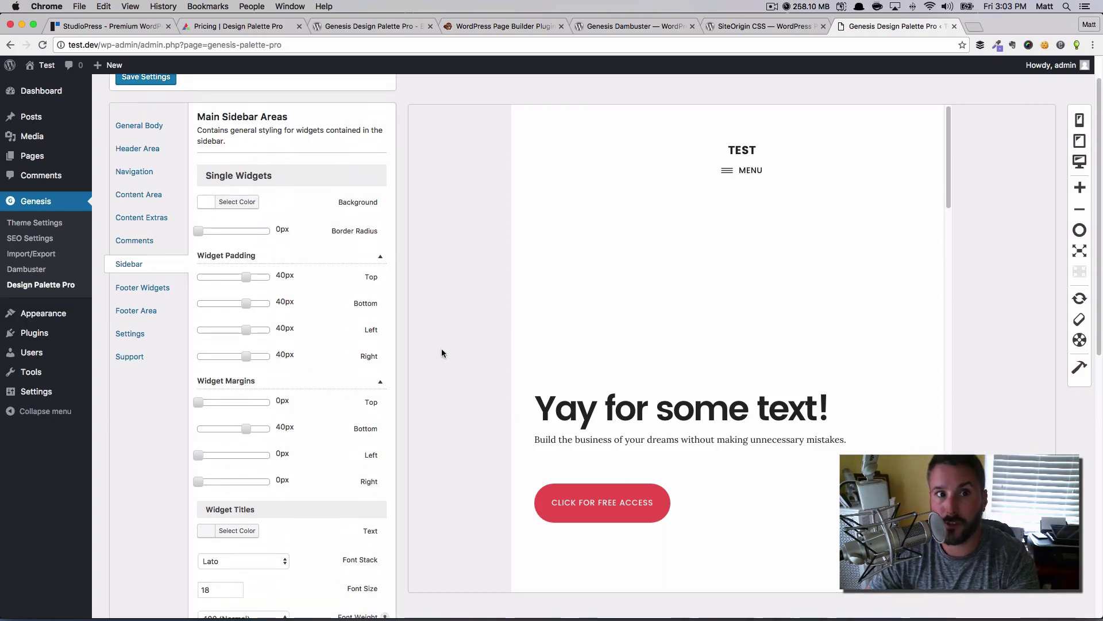
{"action": "scroll", "coordinate": [579, 382], "scroll_direction": "down", "scroll_amount": 2}
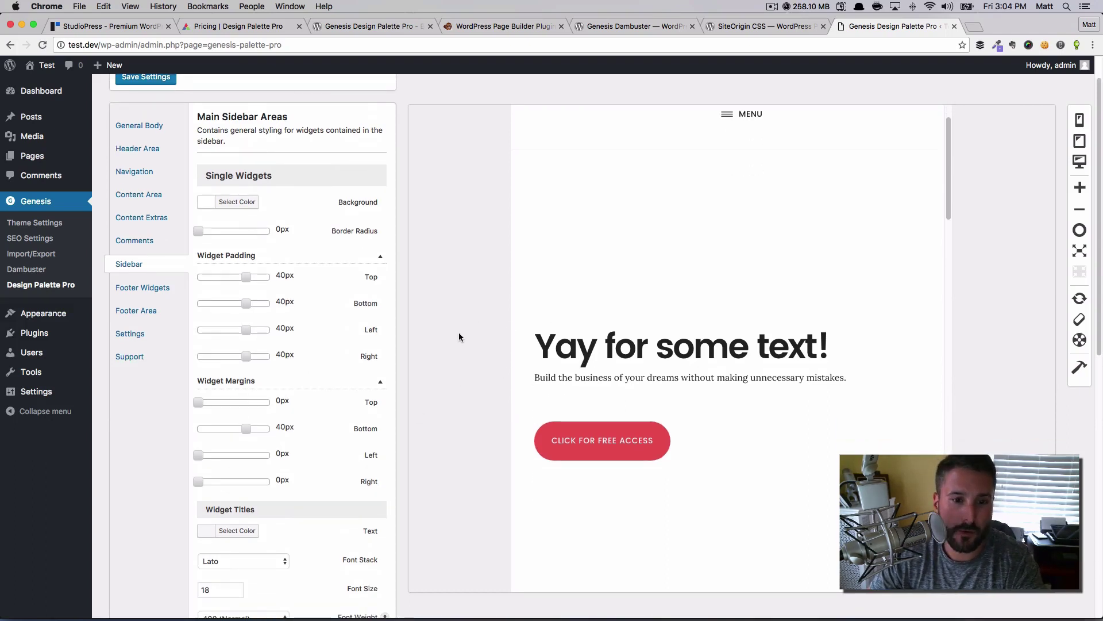
{"action": "scroll", "coordinate": [288, 322], "scroll_direction": "up", "scroll_amount": 2}
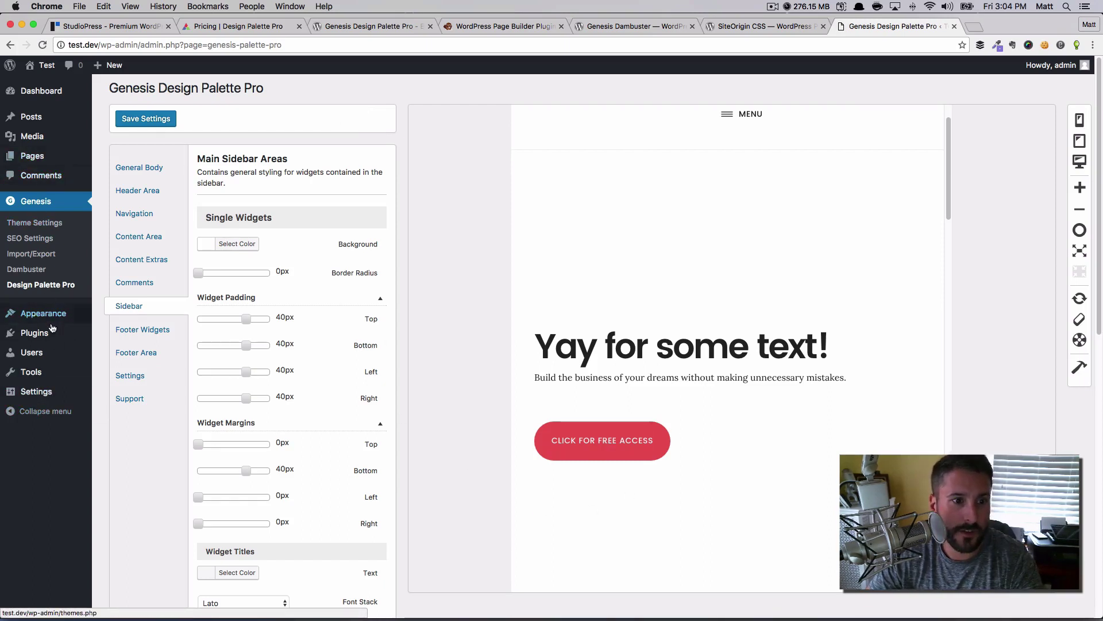
Open Appearance > Custom CSS, glance at the SiteOrigin CSS plugin page, then launch the visual editor
{"action": "mouse_move", "coordinate": [40, 340]}
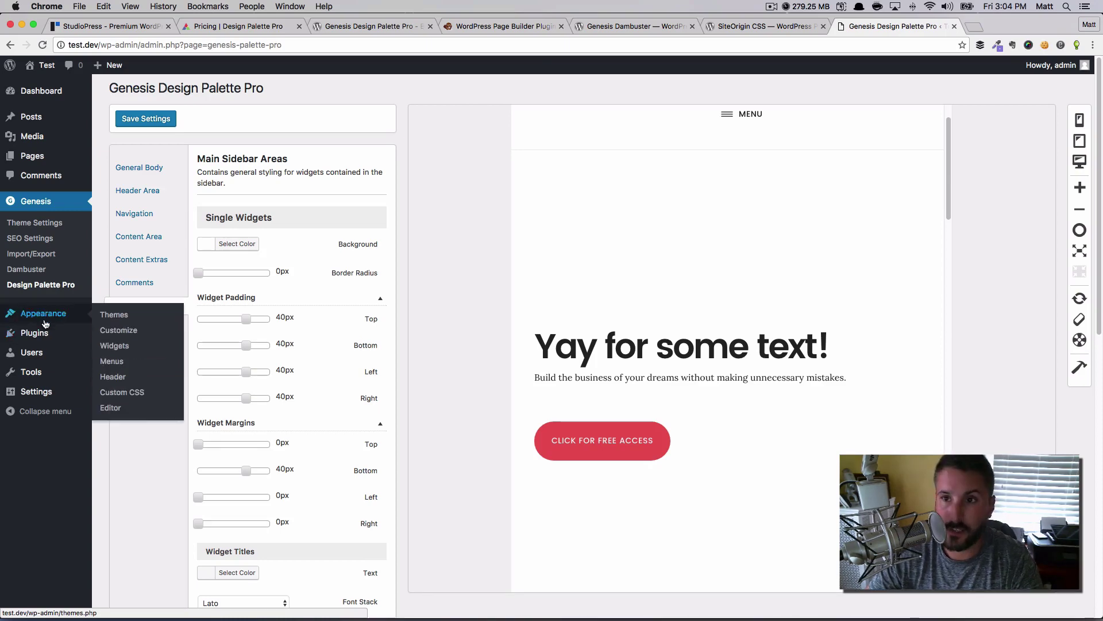
{"action": "left_click", "coordinate": [123, 395]}
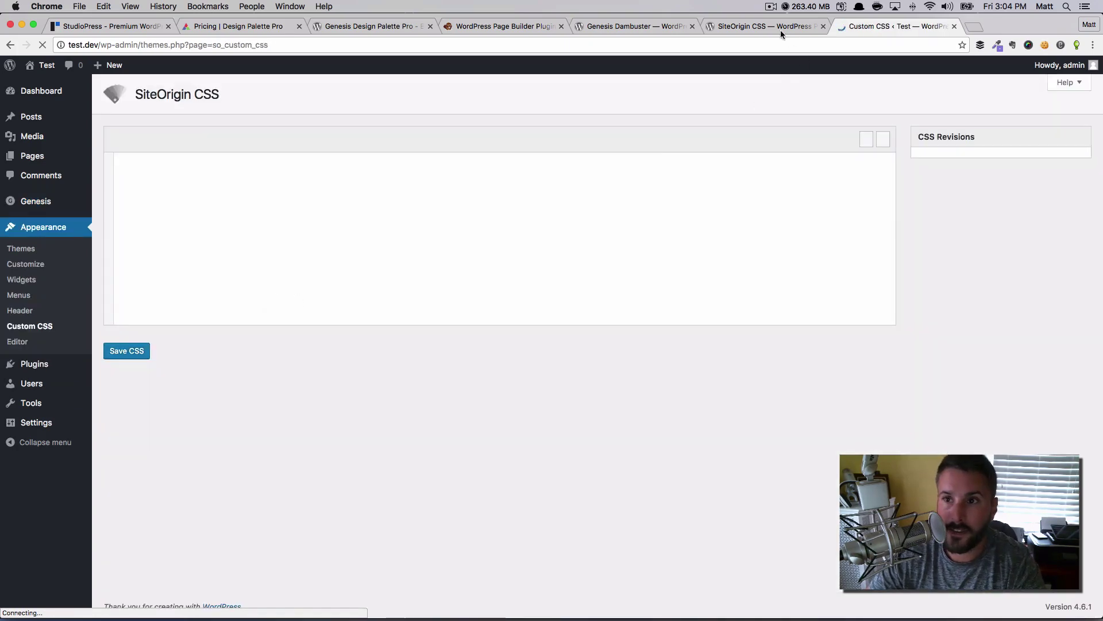
{"action": "left_click", "coordinate": [780, 28]}
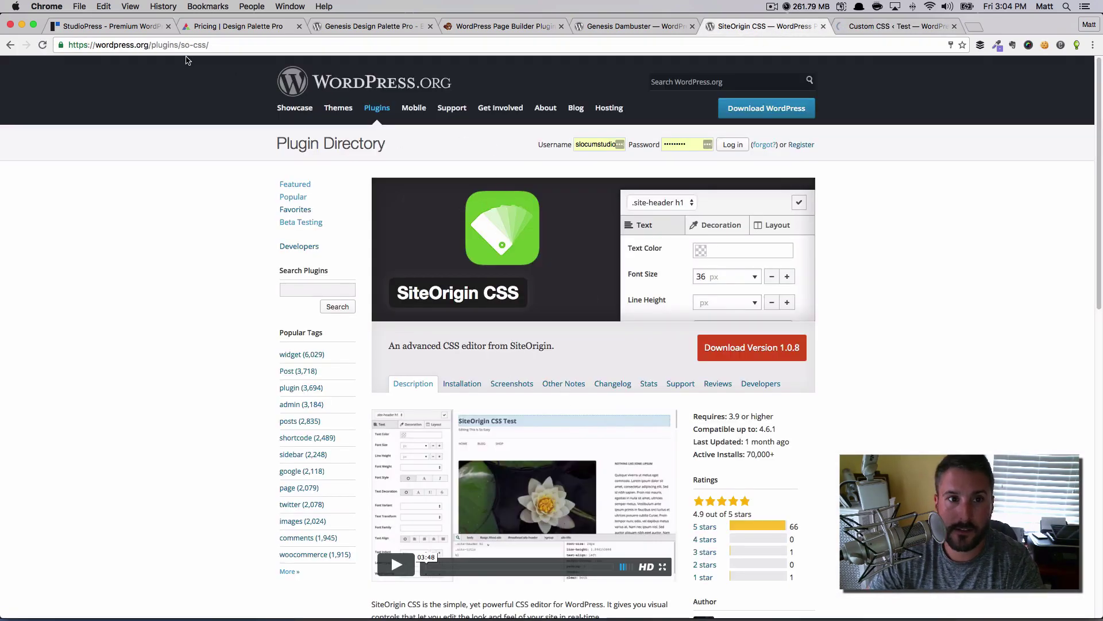
{"action": "left_click", "coordinate": [896, 26]}
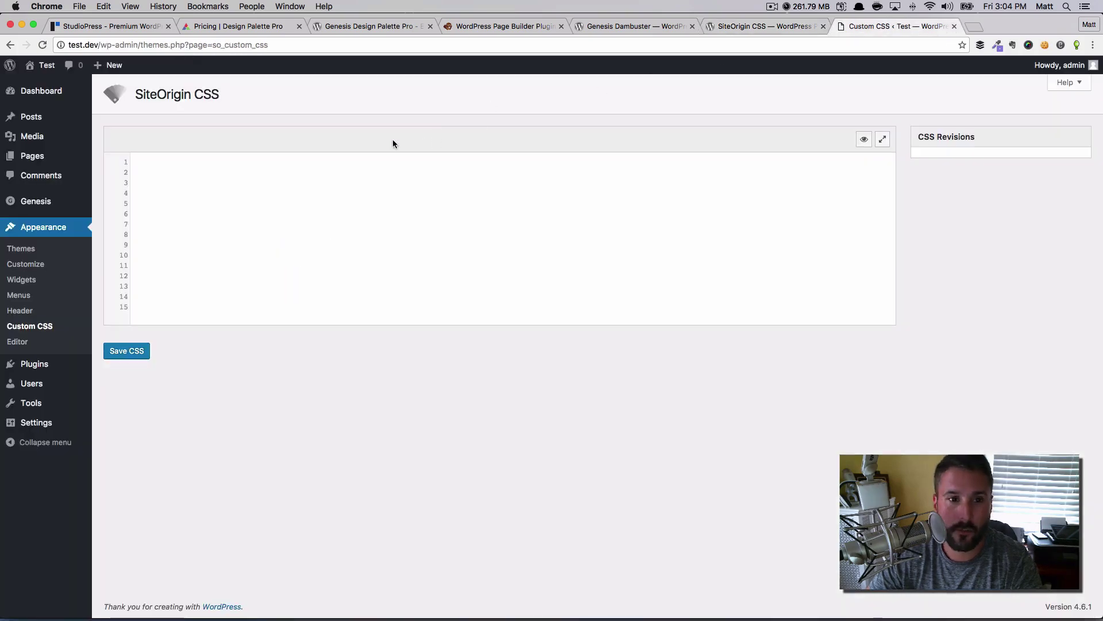
{"action": "left_click", "coordinate": [863, 139]}
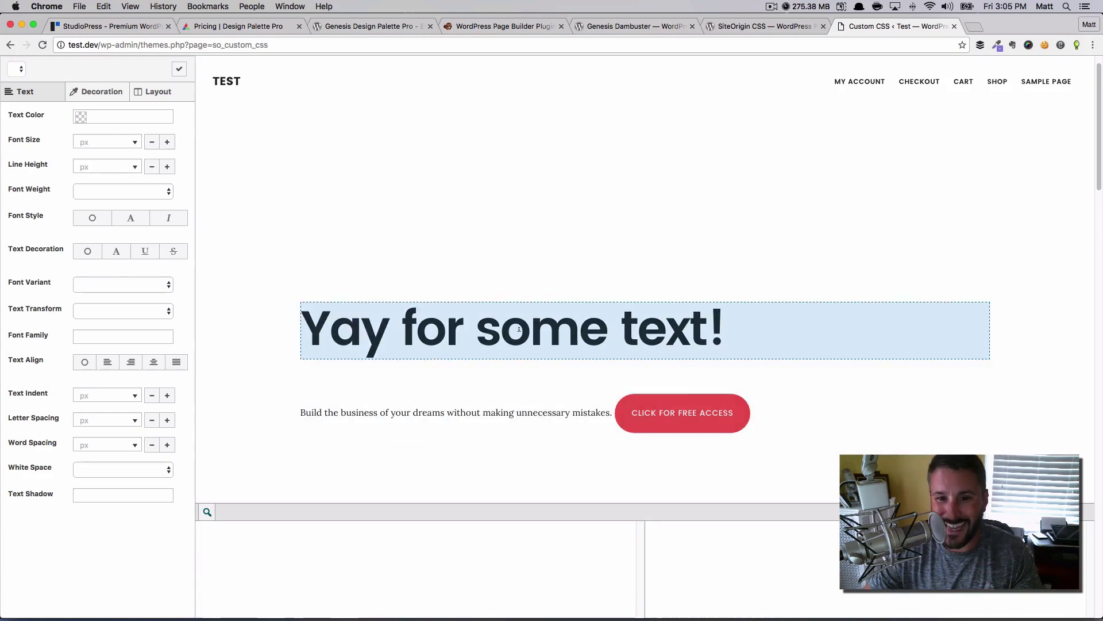
Select the 'Yay for some text!' headline and set its text colour to pink-magenta #f53f8e
{"action": "left_click", "coordinate": [442, 318]}
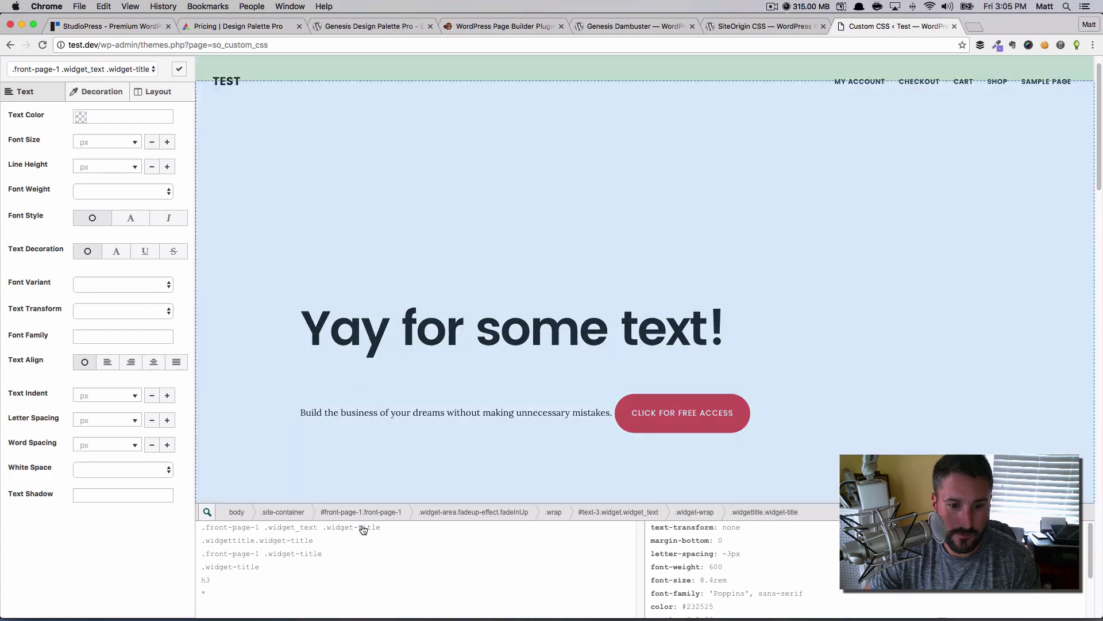
{"action": "left_click", "coordinate": [358, 527]}
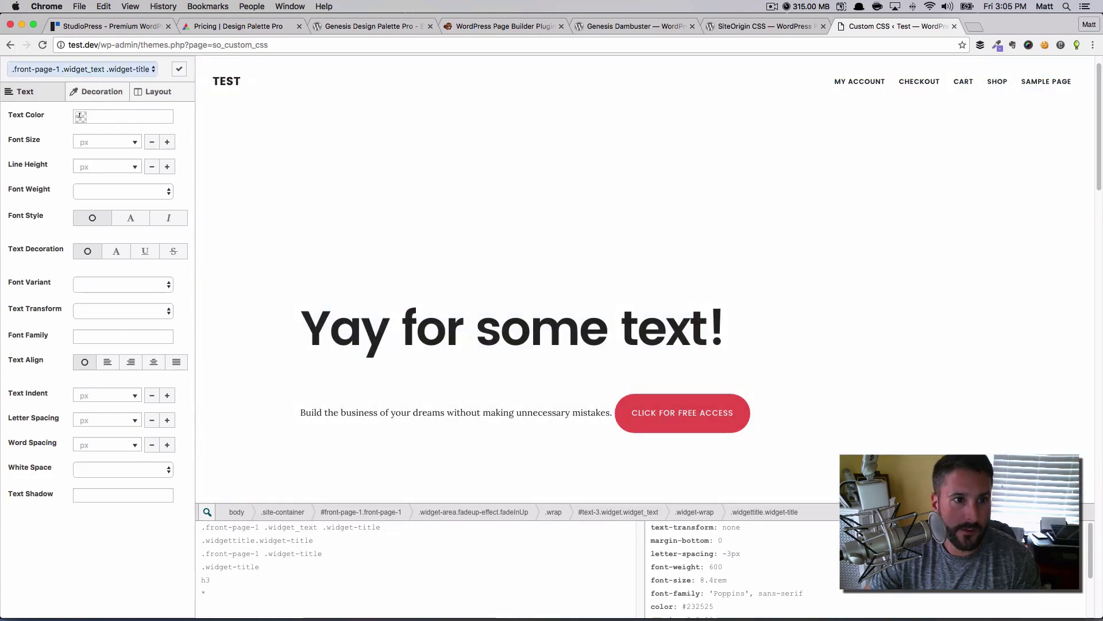
{"action": "left_click", "coordinate": [80, 116]}
{"action": "left_click", "coordinate": [166, 130]}
{"action": "left_click_drag", "start_coordinate": [123, 195], "coordinate": [138, 128]}
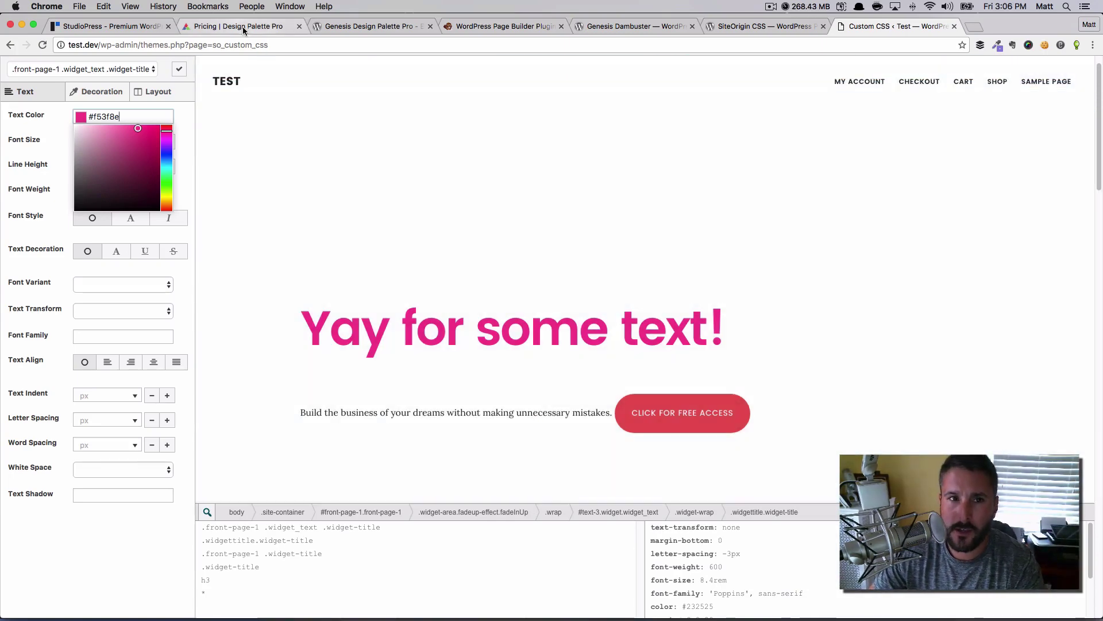
{"action": "left_click", "coordinate": [242, 27]}
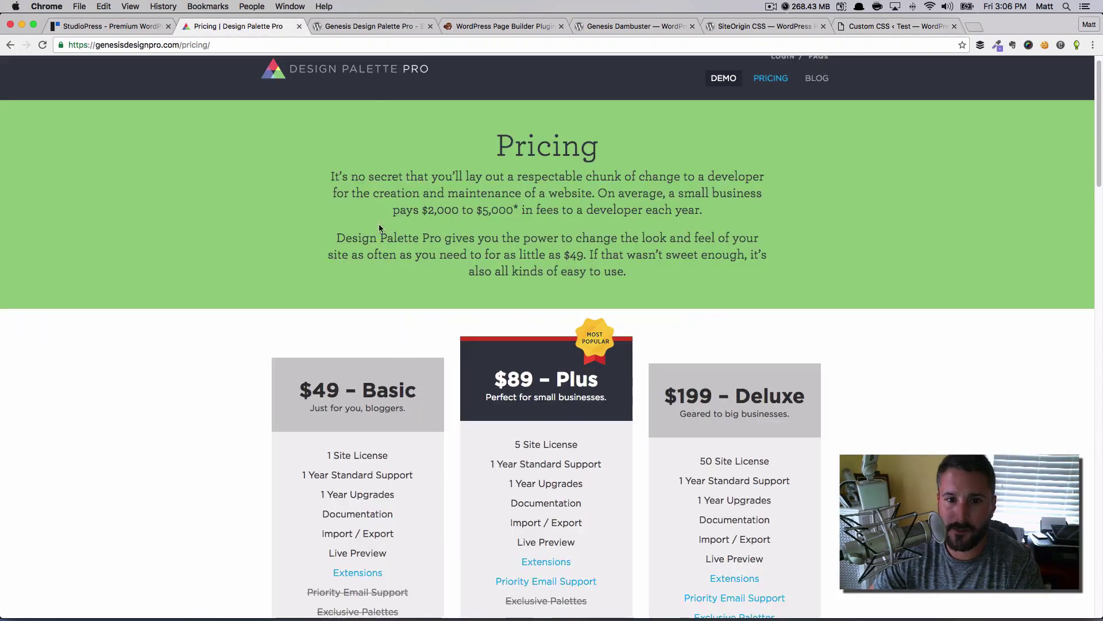
{"action": "scroll", "coordinate": [379, 228], "scroll_direction": "up", "scroll_amount": 1}
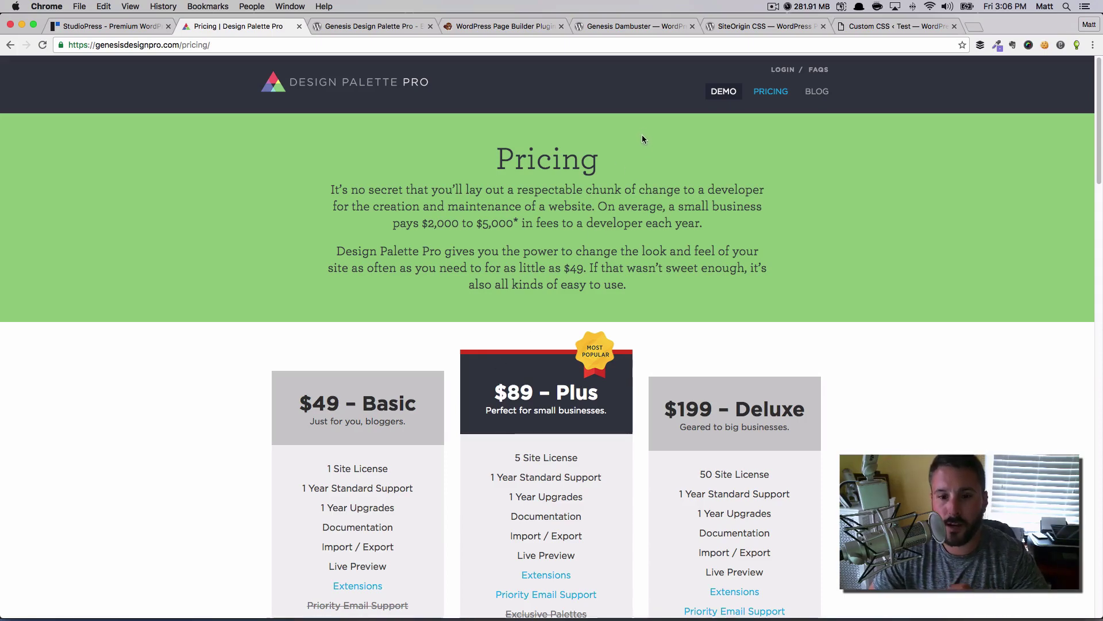
{"action": "left_click", "coordinate": [897, 26]}
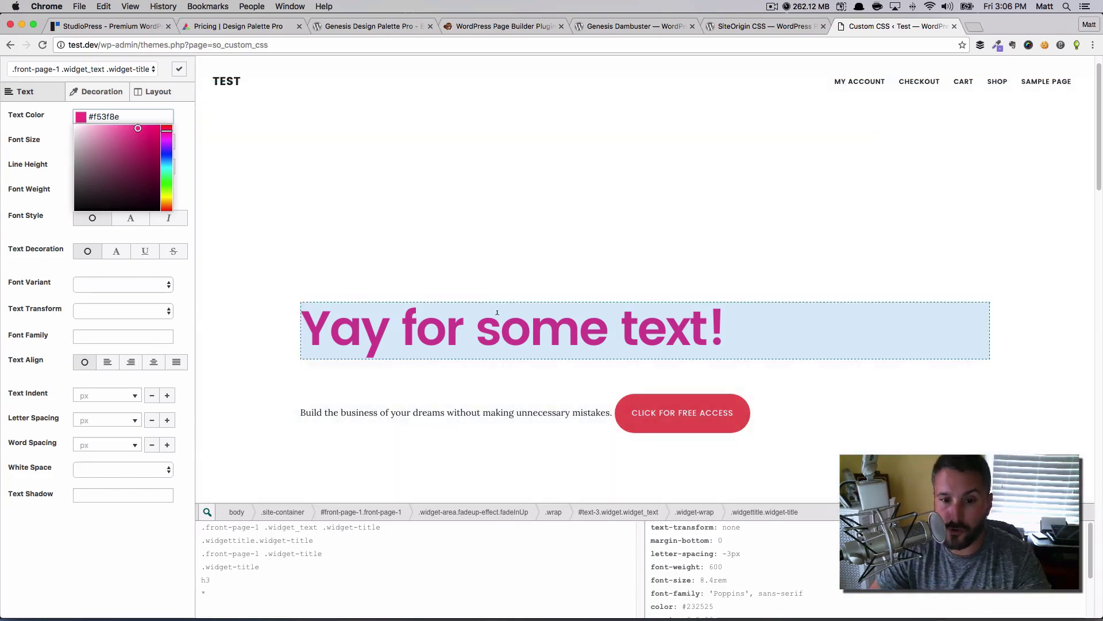
Give the CLICK FOR FREE ACCESS button (.front-page-1 .textwidget a.button) a #2117e6 blue background and view its CSS
{"action": "left_click", "coordinate": [471, 329]}
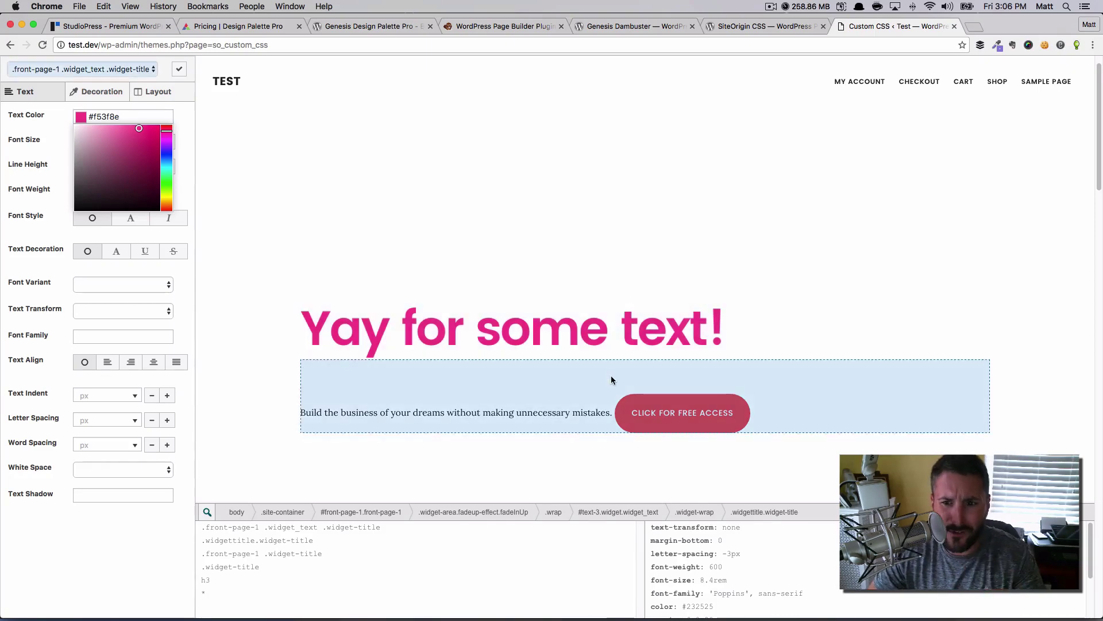
{"action": "left_click", "coordinate": [643, 410]}
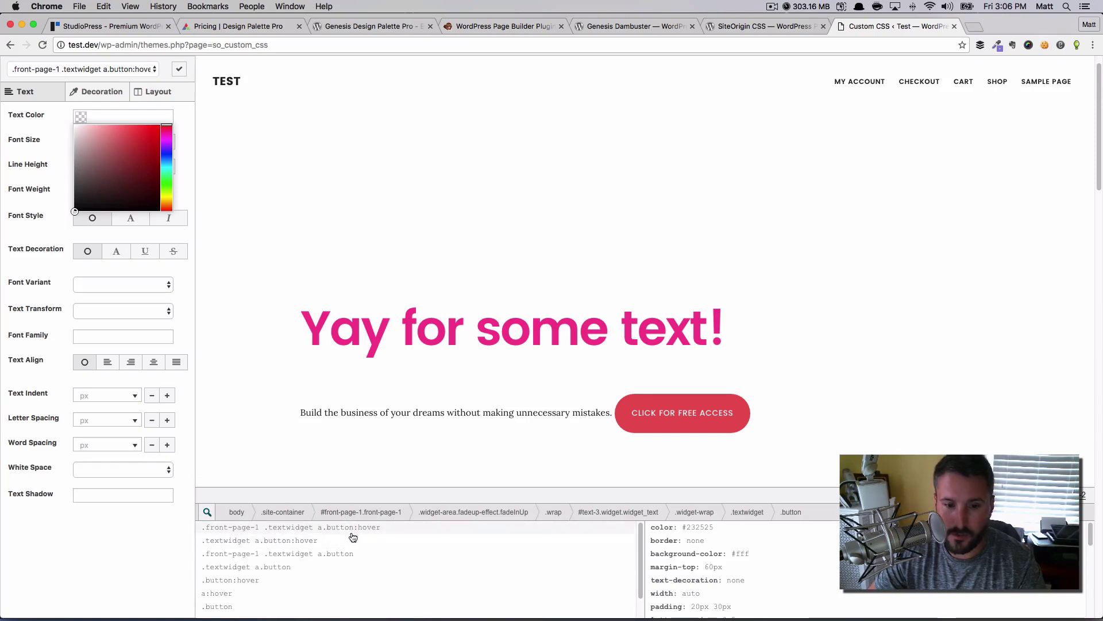
{"action": "left_click", "coordinate": [353, 554]}
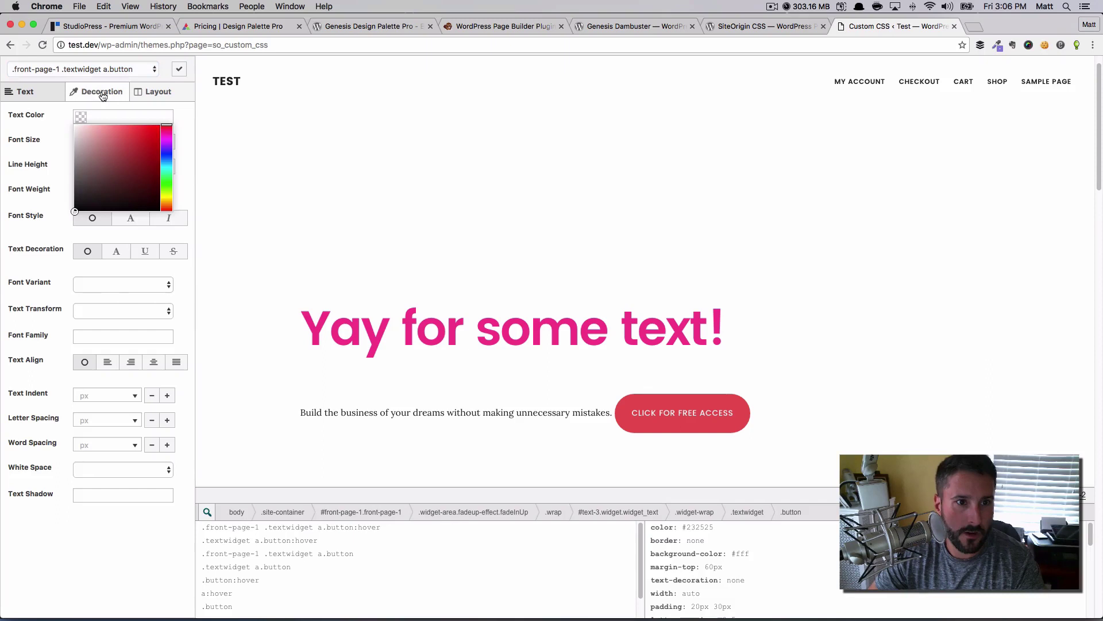
{"action": "left_click", "coordinate": [103, 93]}
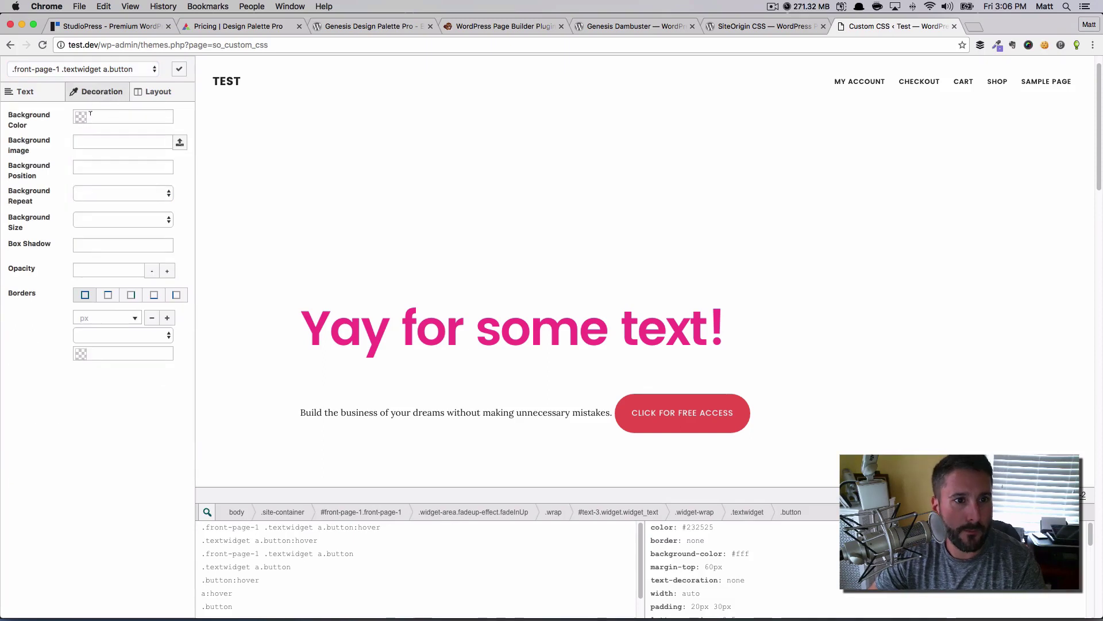
{"action": "left_click", "coordinate": [124, 116]}
{"action": "left_click", "coordinate": [168, 152]}
{"action": "mouse_move", "coordinate": [115, 154]}
{"action": "left_mouse_down"}
{"action": "mouse_move", "coordinate": [128, 178]}
{"action": "mouse_move", "coordinate": [136, 142]}
{"action": "mouse_move", "coordinate": [152, 134]}
{"action": "left_mouse_up"}
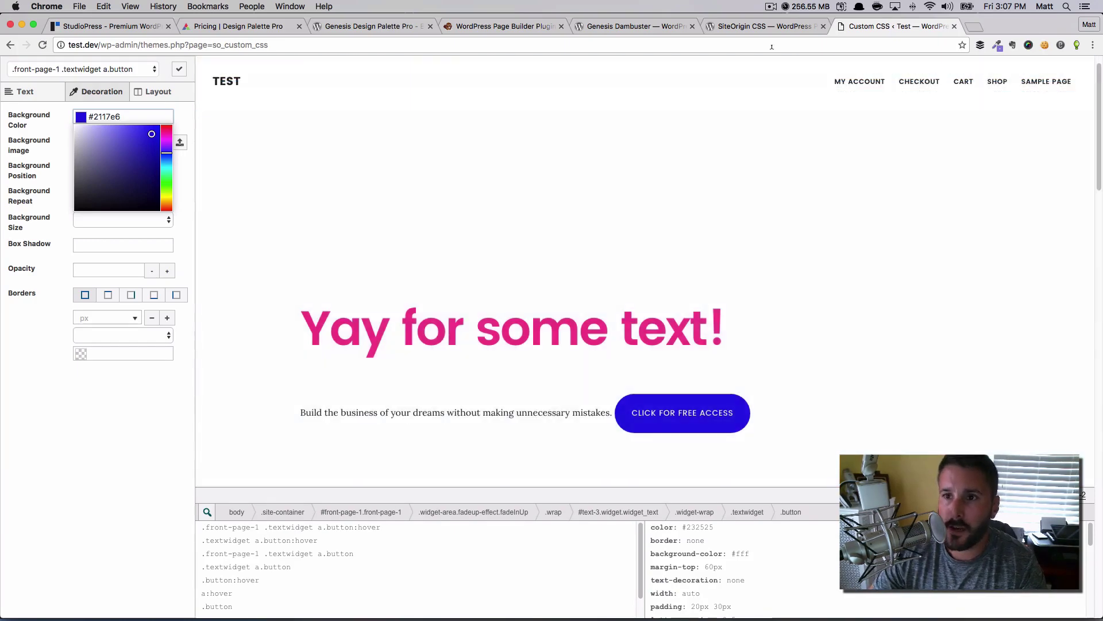
{"action": "left_click", "coordinate": [179, 70]}
Leave the generated CSS unsaved for the Dambuster settings, then go to Design Palette Pro
{"action": "left_click_drag", "start_coordinate": [294, 265], "coordinate": [140, 158]}
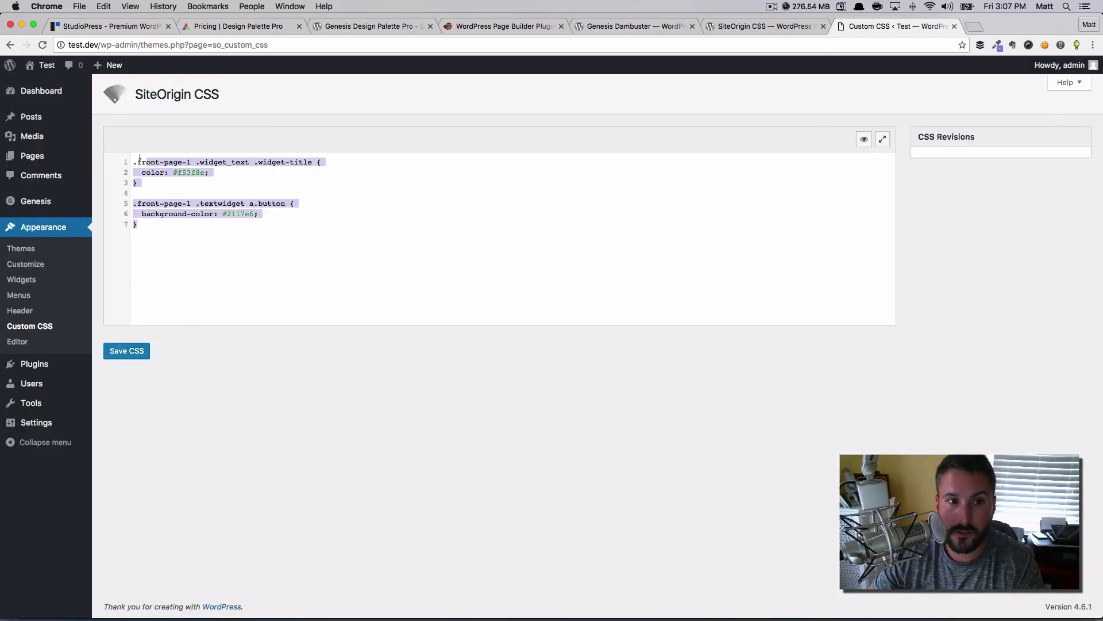
{"action": "key", "text": "super+a"}
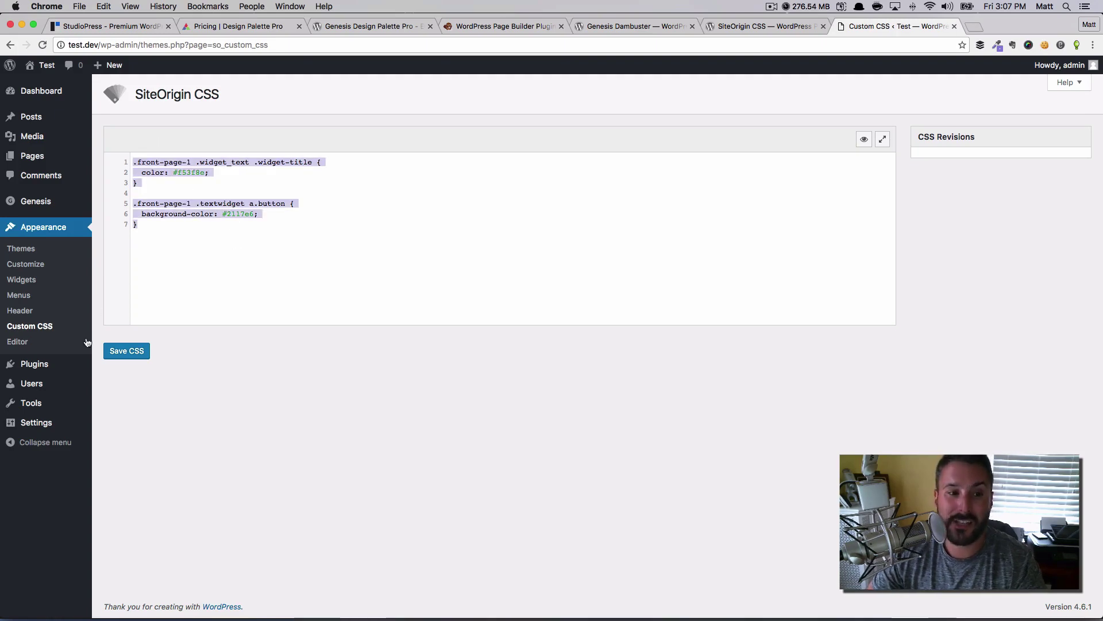
{"action": "mouse_move", "coordinate": [80, 201]}
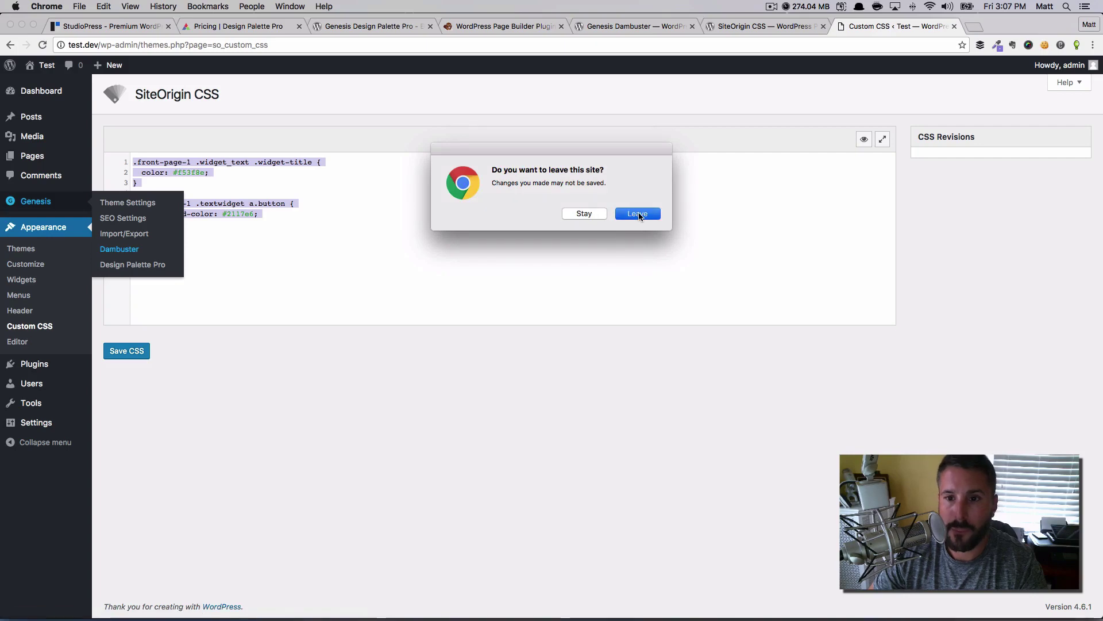
{"action": "left_click", "coordinate": [639, 214]}
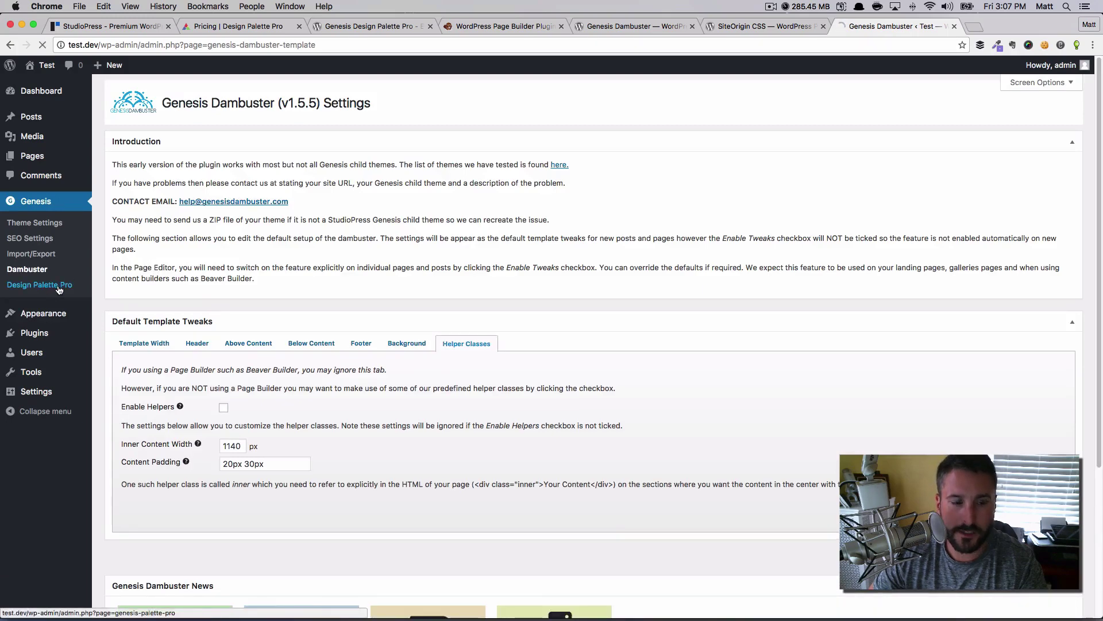
{"action": "left_click", "coordinate": [55, 285]}
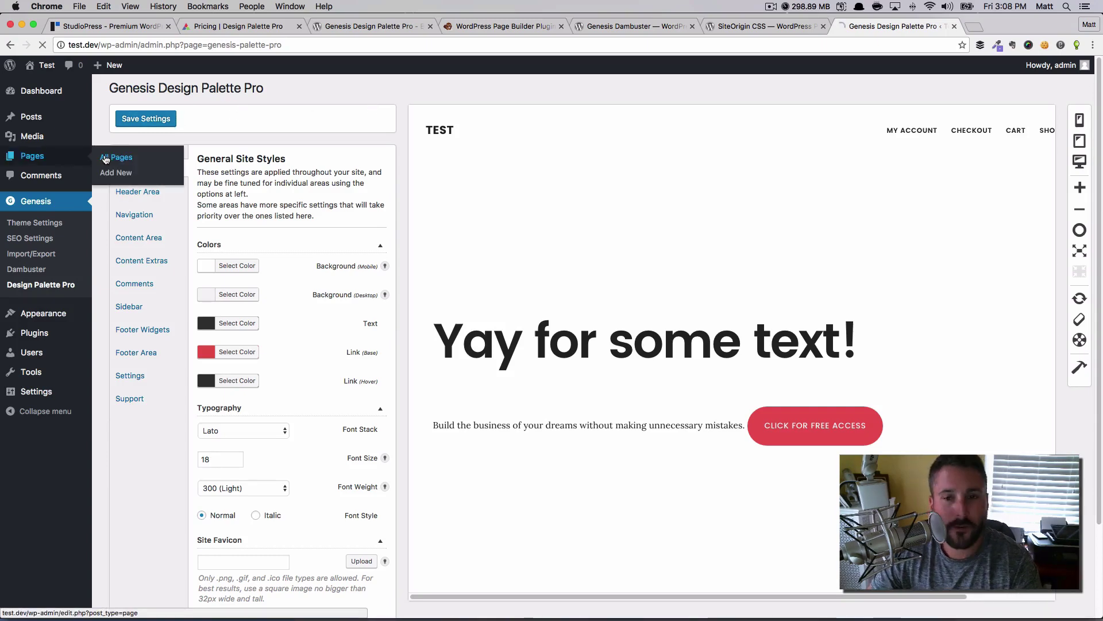
Edit the Beaver page from All Pages and view it via its permalink, cancelling the save dialog
{"action": "left_click", "coordinate": [106, 158]}
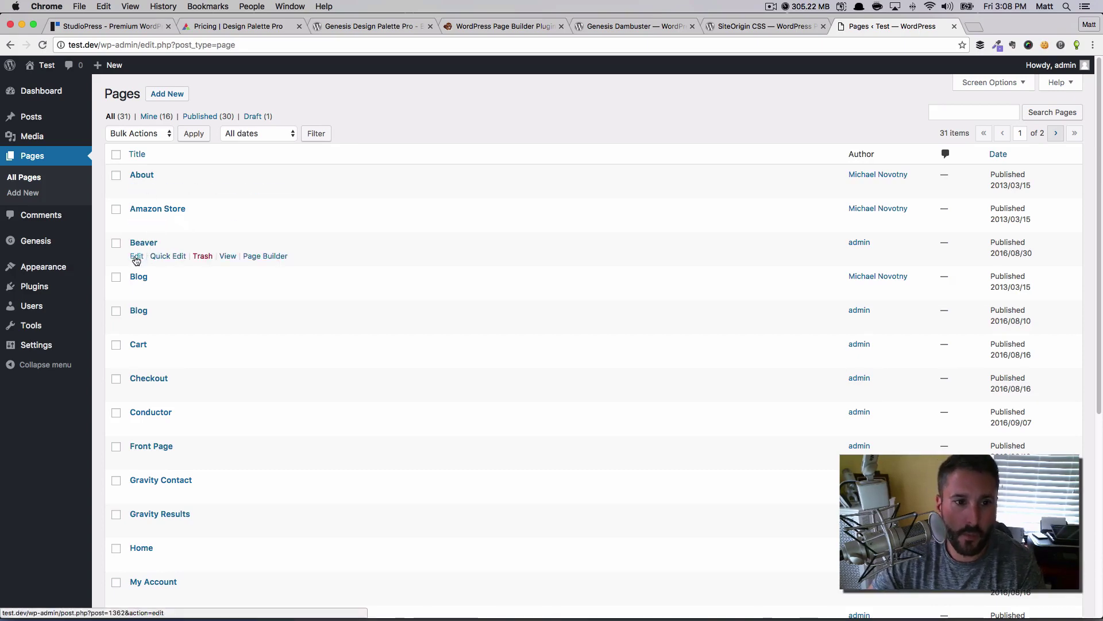
{"action": "left_click", "coordinate": [137, 257]}
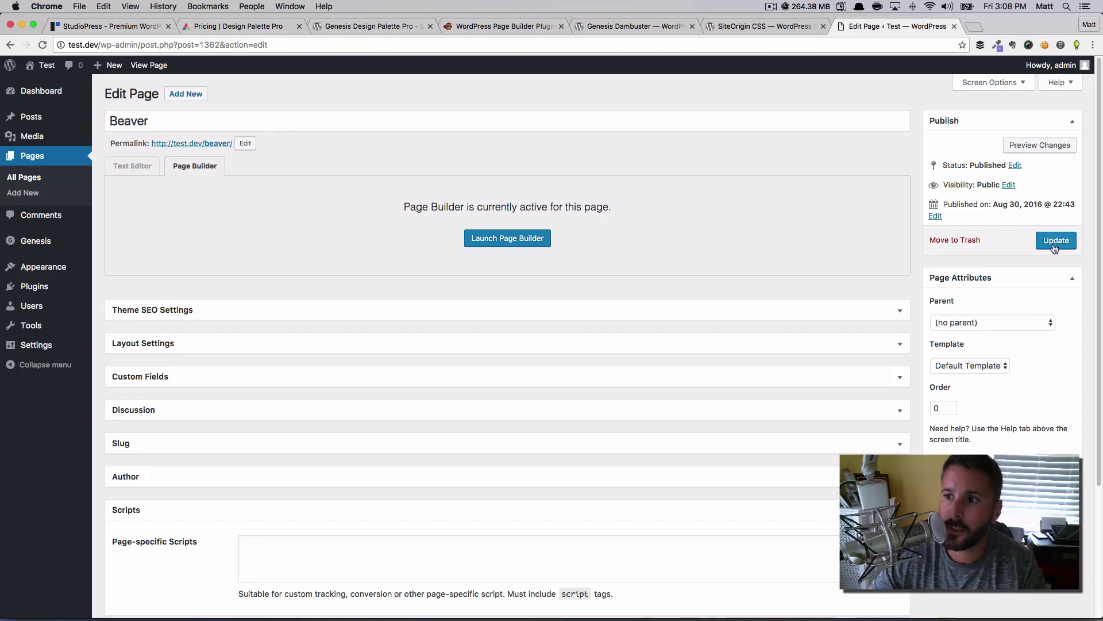
{"action": "left_click", "coordinate": [194, 143]}
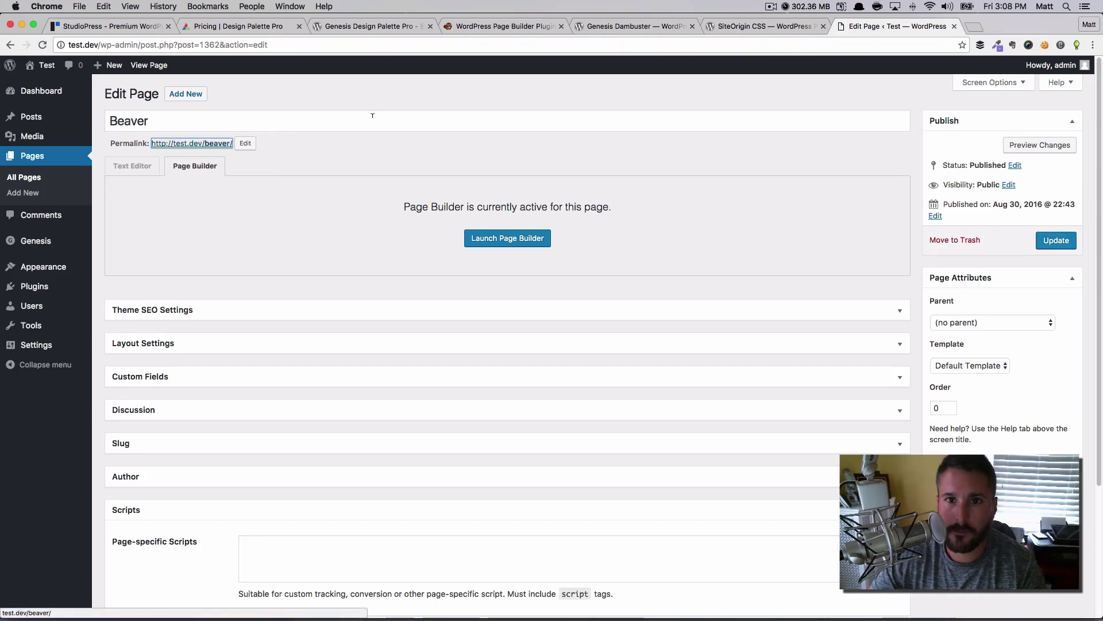
{"action": "left_click", "coordinate": [182, 144], "text": "alt"}
{"action": "left_click", "coordinate": [685, 492]}
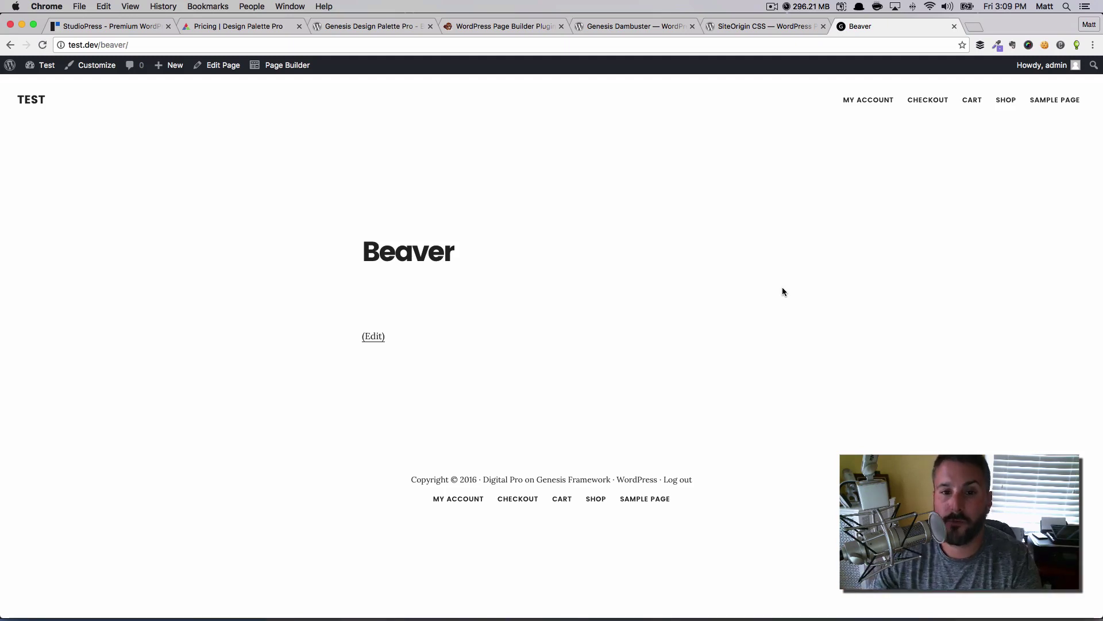
Launch Beaver Builder on the Beaver page and check Beaver Builder's pricing plans on its website
{"action": "left_click", "coordinate": [284, 65]}
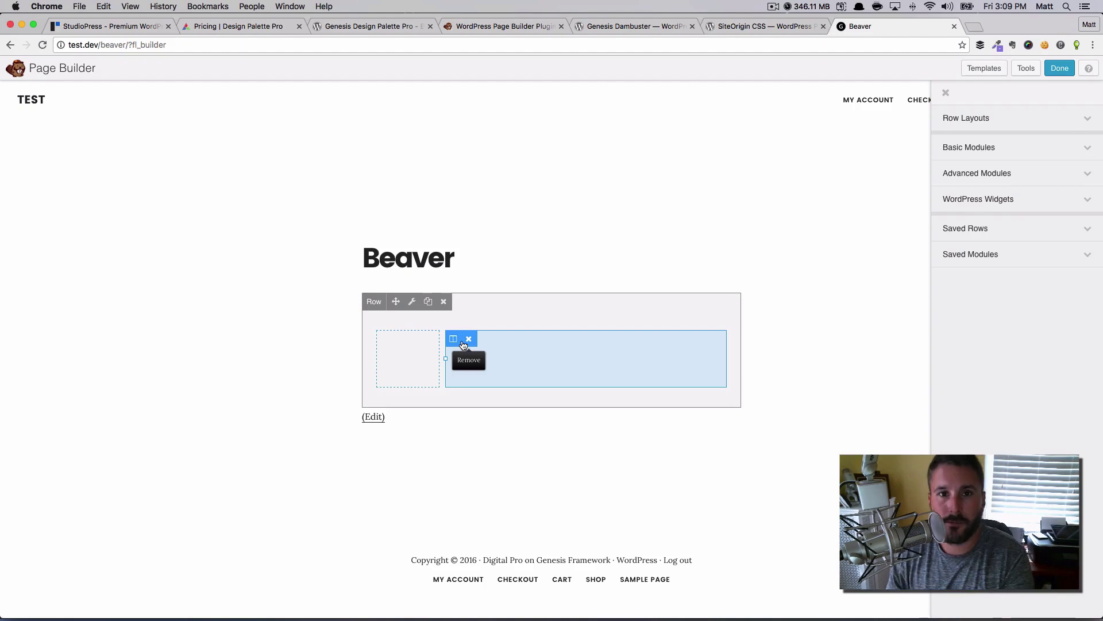
{"action": "left_click", "coordinate": [497, 28]}
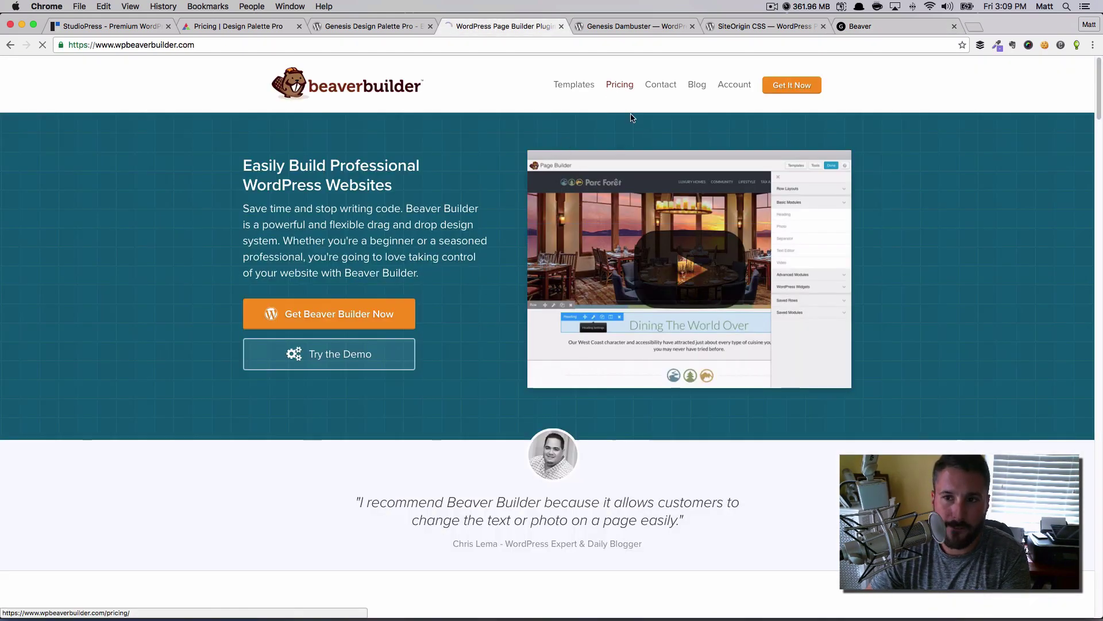
{"action": "left_click", "coordinate": [620, 86]}
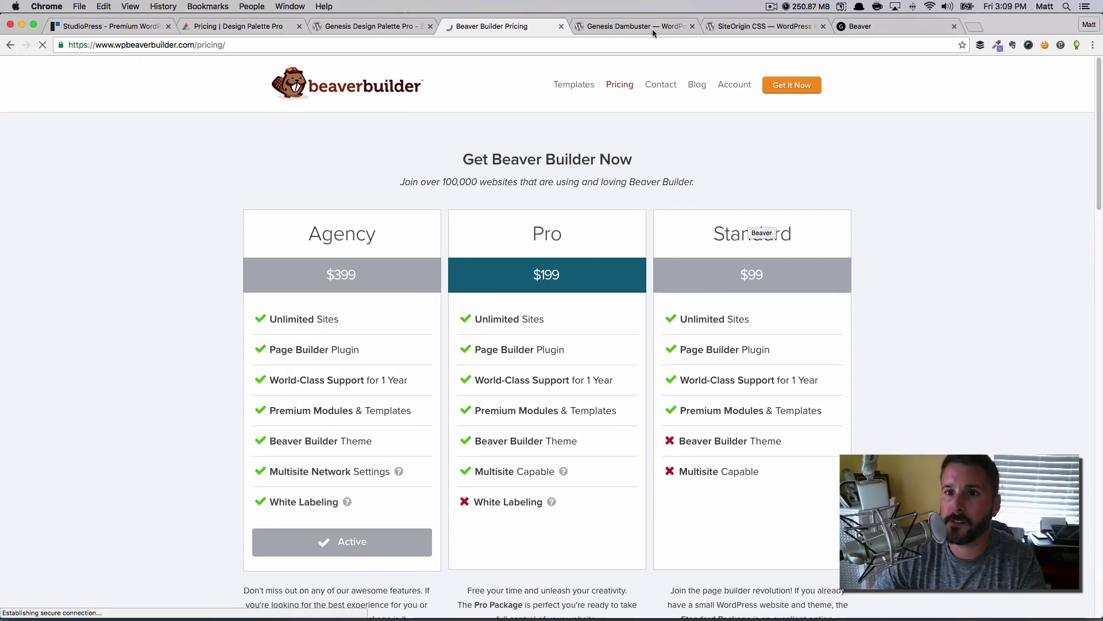
{"action": "left_click", "coordinate": [913, 24]}
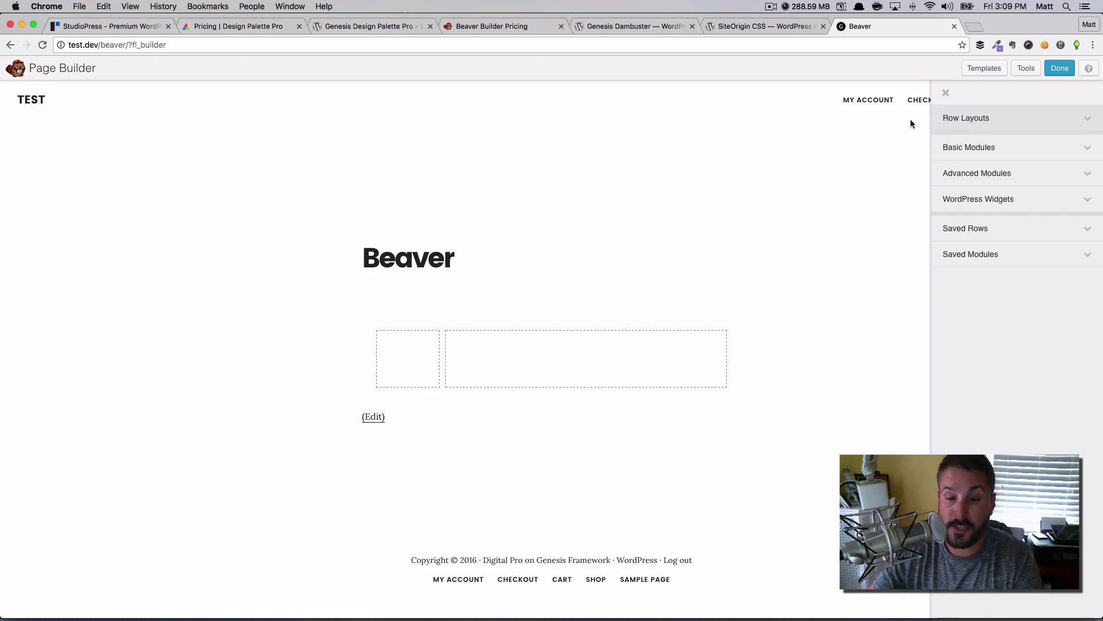
Append the Landing Pages > Zen Life template as a new layout and confirm with OK
{"action": "mouse_move", "coordinate": [493, 312]}
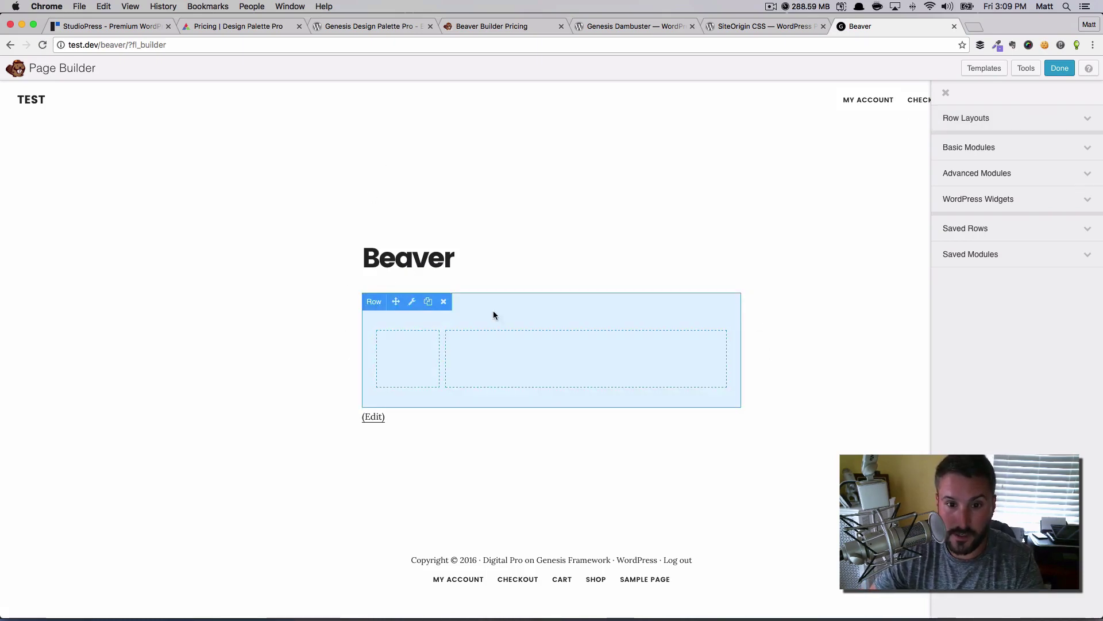
{"action": "mouse_move", "coordinate": [407, 340]}
{"action": "mouse_move", "coordinate": [563, 327]}
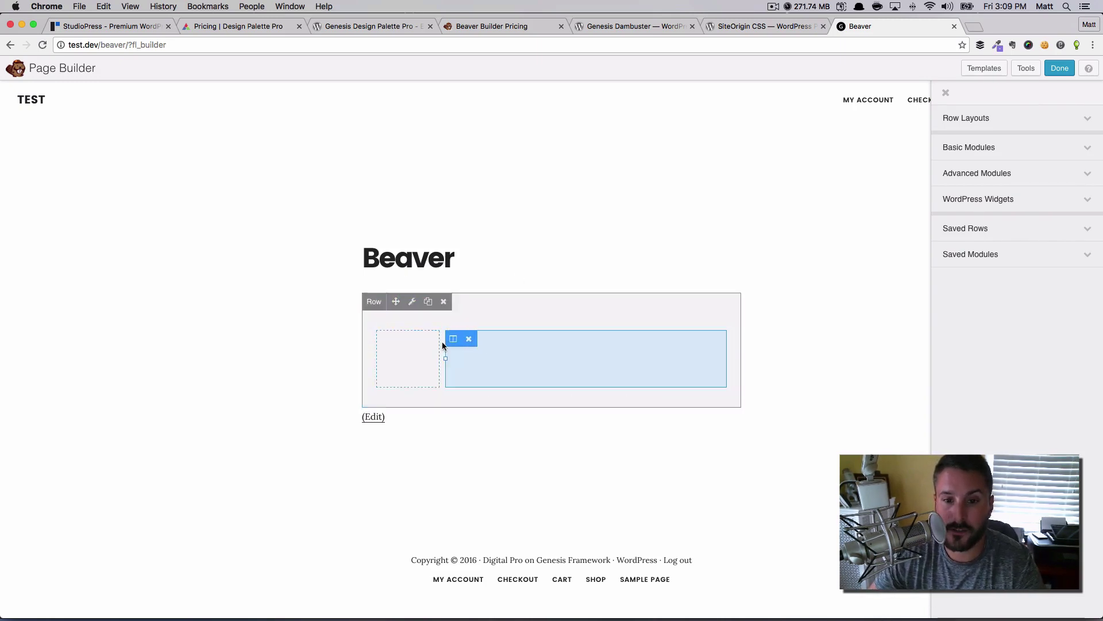
{"action": "left_click", "coordinate": [1026, 125]}
{"action": "left_click", "coordinate": [1024, 120]}
{"action": "left_click", "coordinate": [984, 69]}
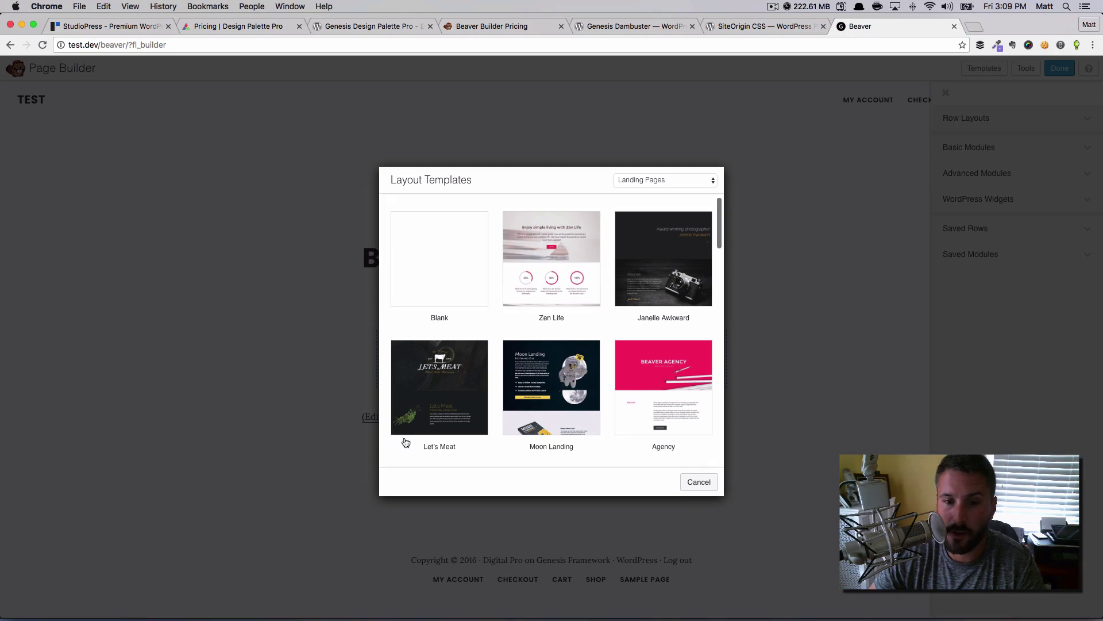
{"action": "left_click", "coordinate": [557, 239]}
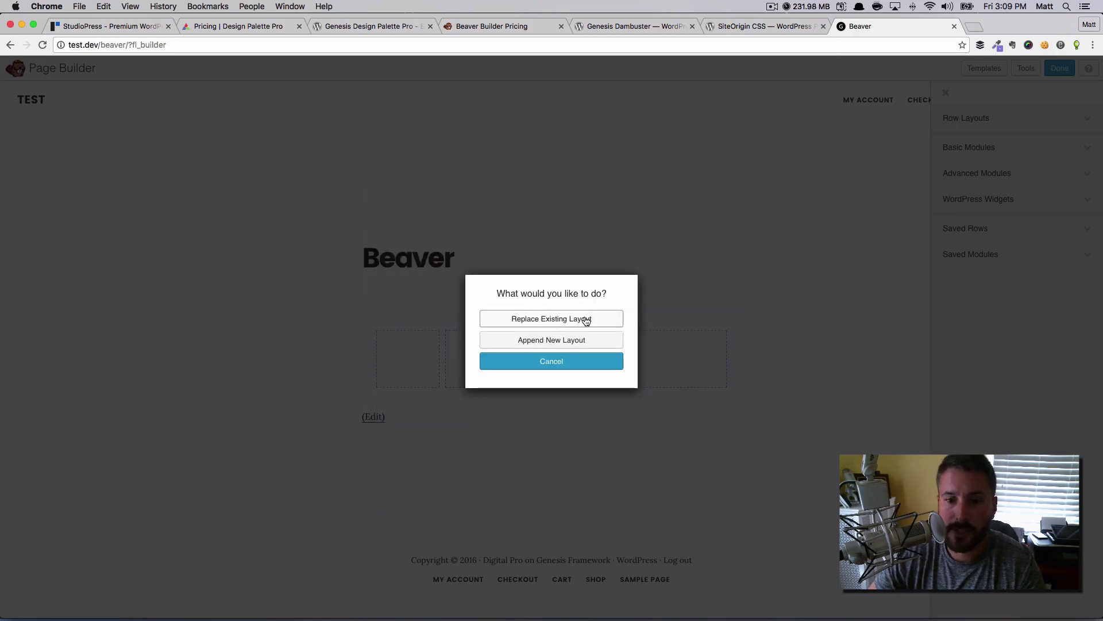
{"action": "left_click", "coordinate": [611, 344]}
{"action": "left_click", "coordinate": [638, 215]}
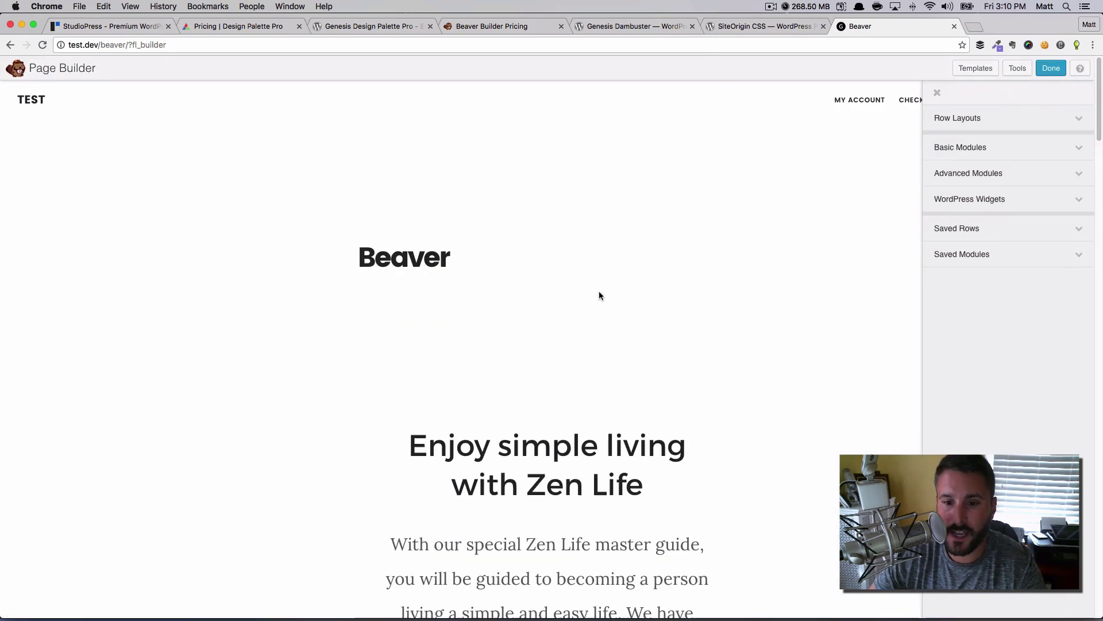
Look through the Zen Life layout, then finish editing and publish the Beaver page changes
{"action": "scroll", "coordinate": [627, 399], "scroll_direction": "down", "scroll_amount": 15}
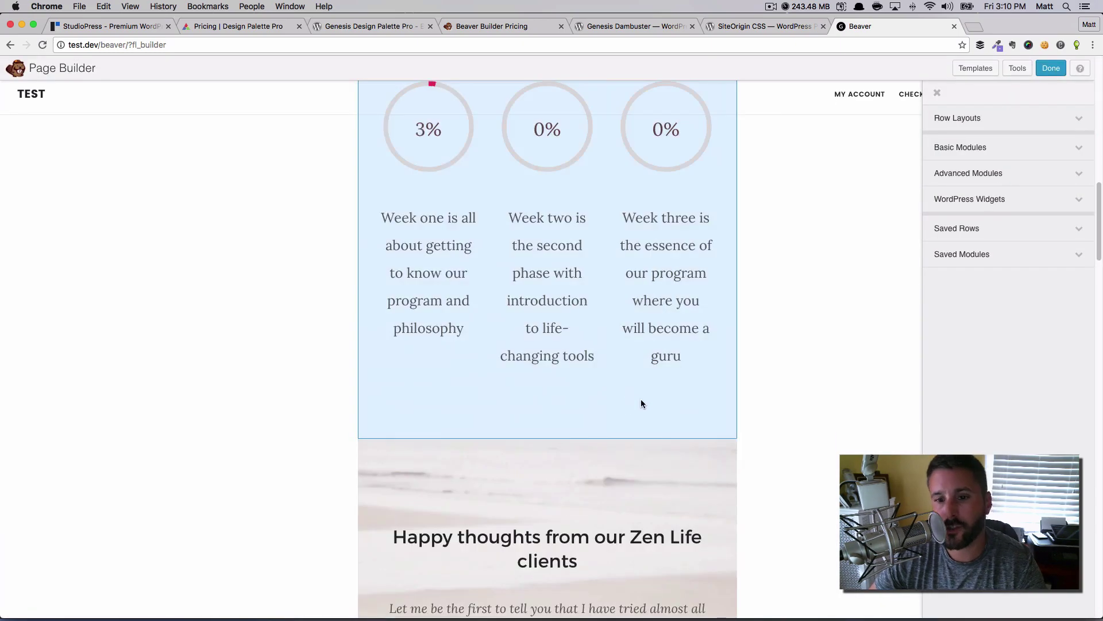
{"action": "scroll", "coordinate": [640, 400], "scroll_direction": "down", "scroll_amount": 20}
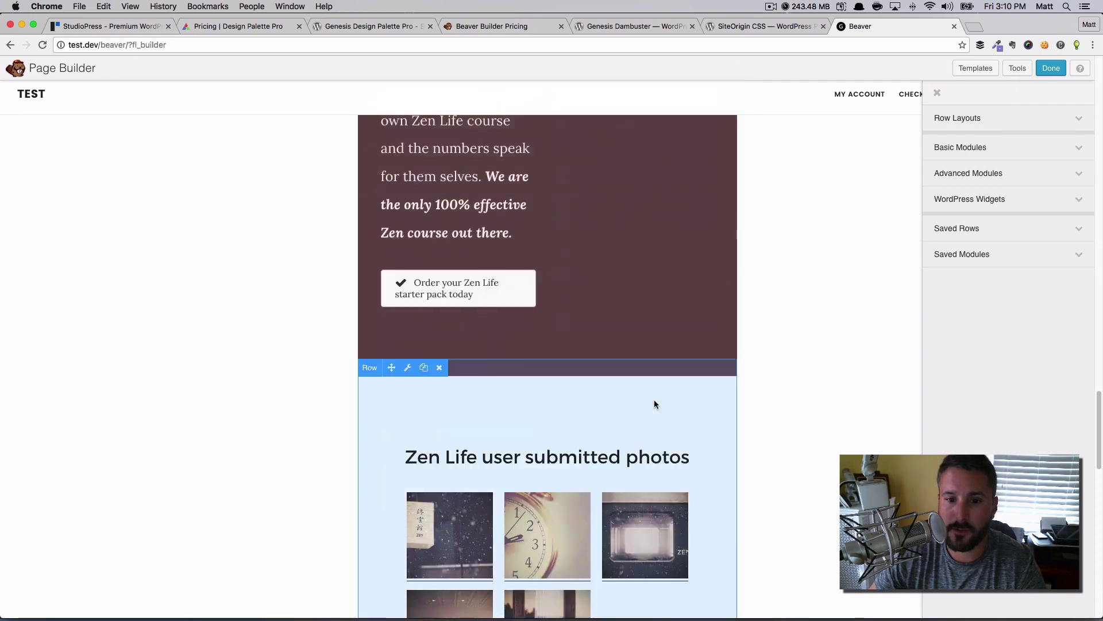
{"action": "scroll", "coordinate": [653, 402], "scroll_direction": "up", "scroll_amount": 15}
{"action": "scroll", "coordinate": [652, 402], "scroll_direction": "up", "scroll_amount": 20}
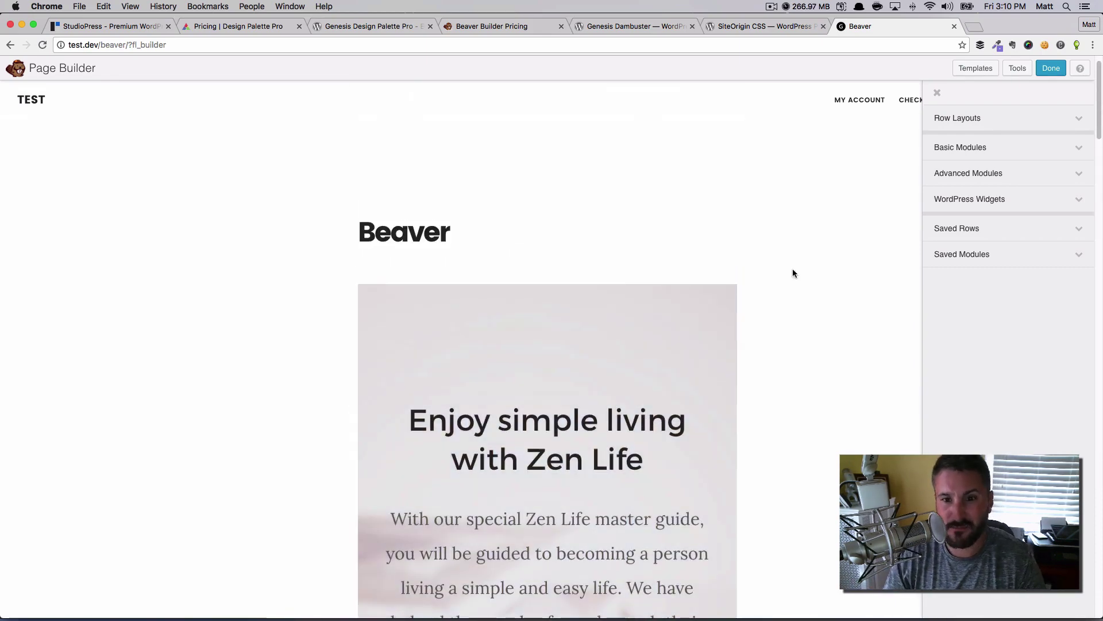
{"action": "scroll", "coordinate": [783, 281], "scroll_direction": "down", "scroll_amount": 8}
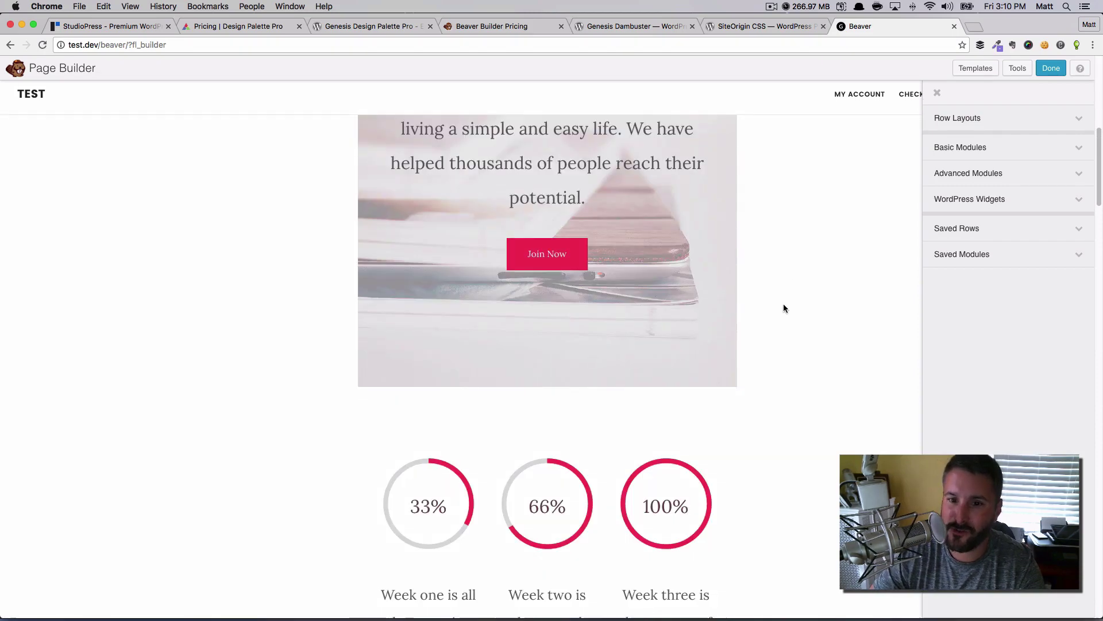
{"action": "scroll", "coordinate": [779, 300], "scroll_direction": "up", "scroll_amount": 2}
{"action": "scroll", "coordinate": [777, 298], "scroll_direction": "down", "scroll_amount": 10}
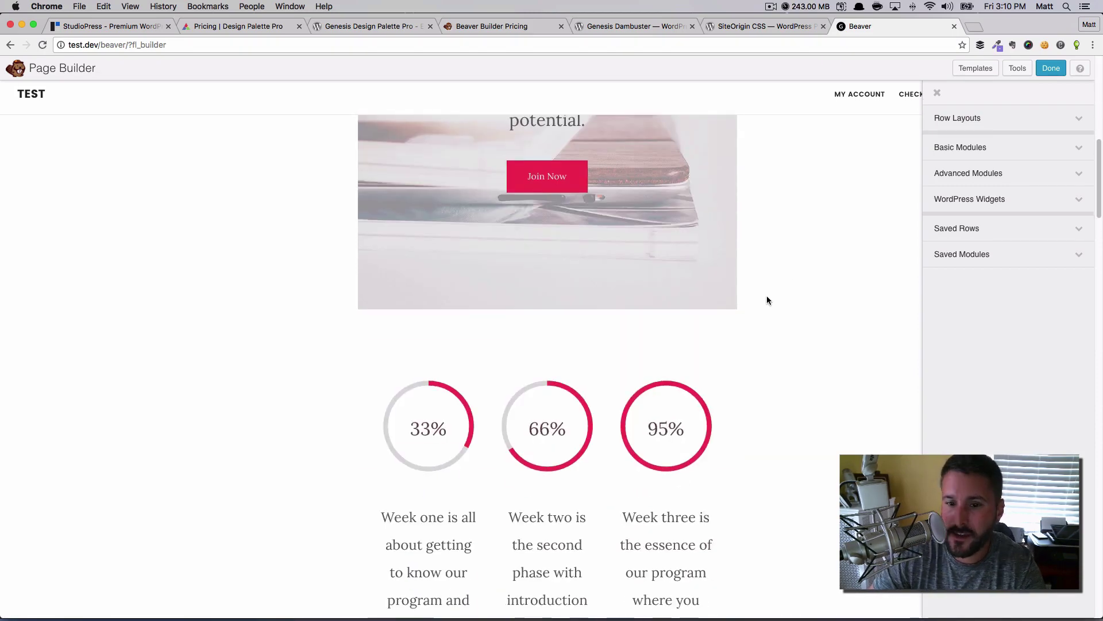
{"action": "scroll", "coordinate": [750, 300], "scroll_direction": "down", "scroll_amount": 10}
{"action": "scroll", "coordinate": [762, 299], "scroll_direction": "up", "scroll_amount": 20}
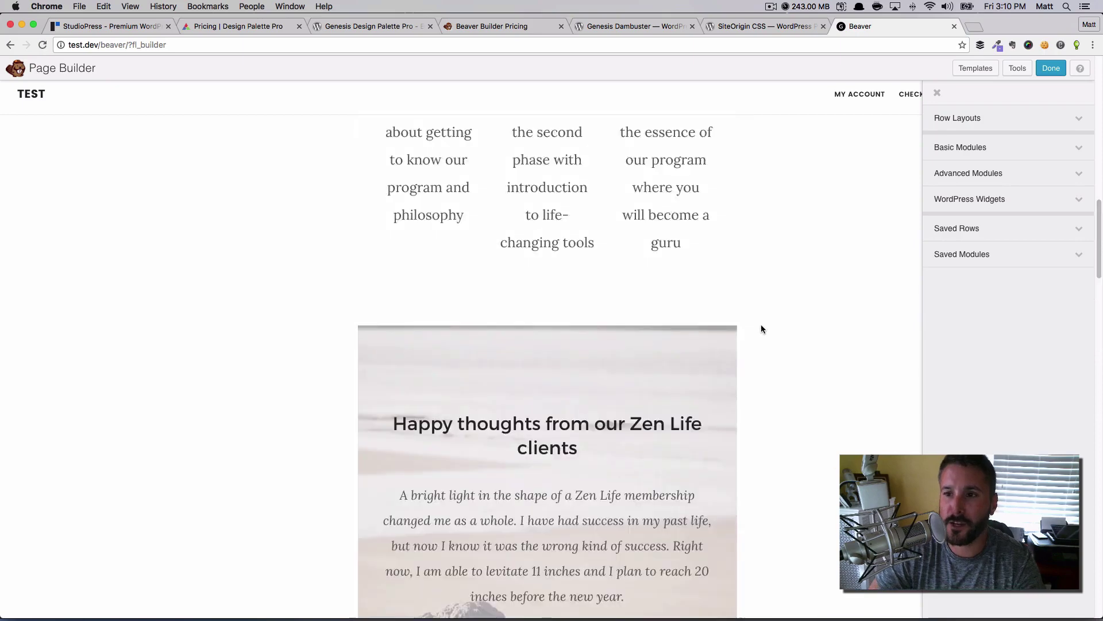
{"action": "left_click", "coordinate": [1051, 67]}
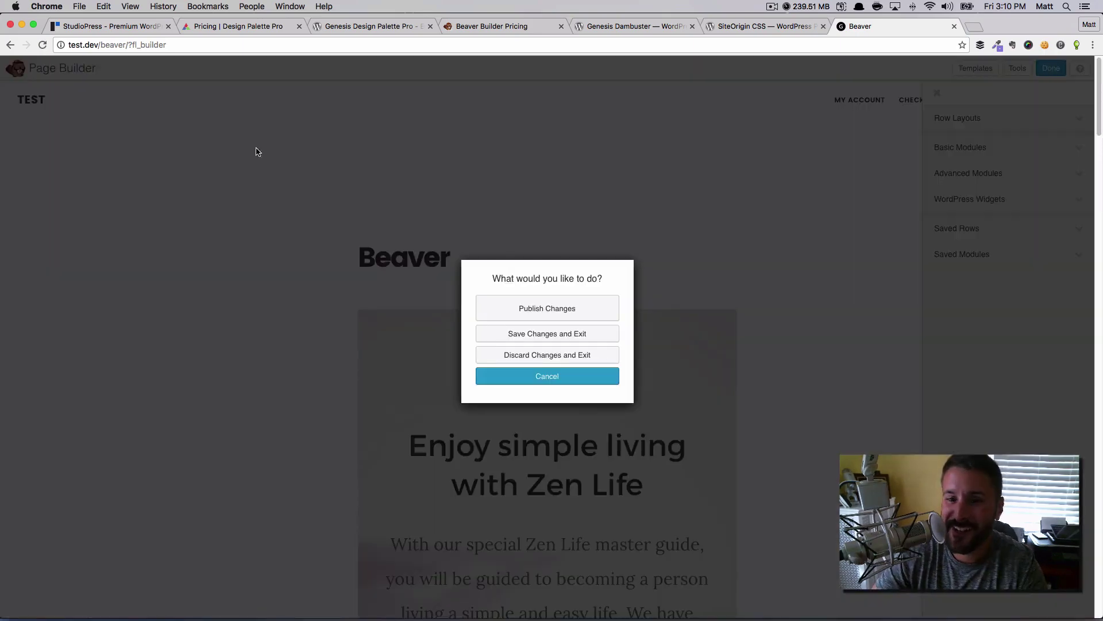
{"action": "left_click", "coordinate": [540, 308]}
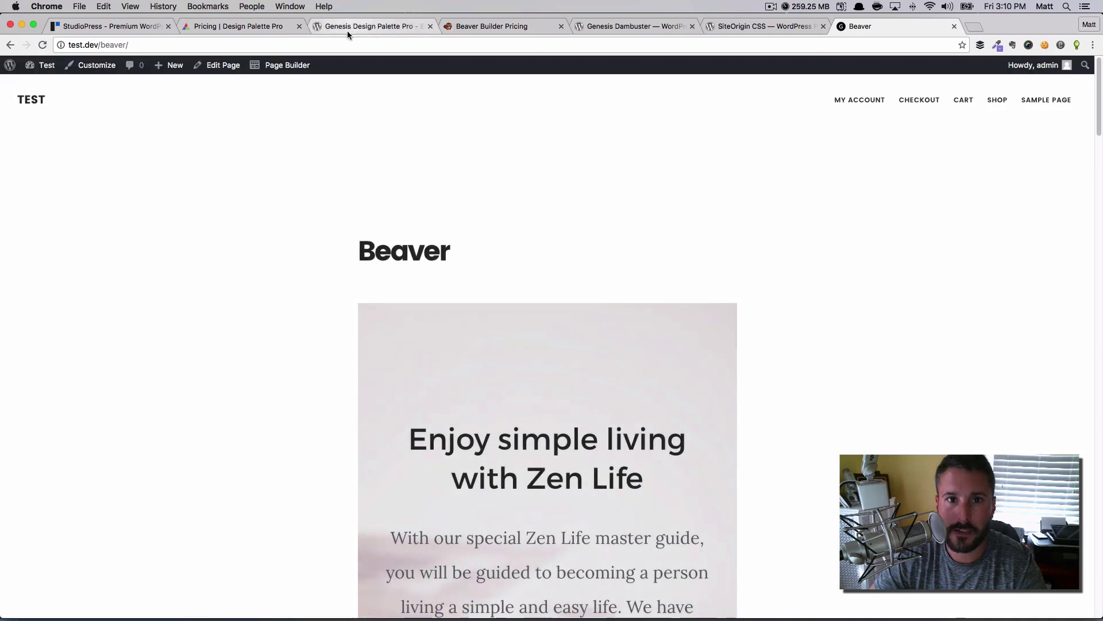
Open the Beaver page editor, browse the Genesis Dambuster plugin page, and scroll to its Dambuster box
{"action": "left_click", "coordinate": [208, 68]}
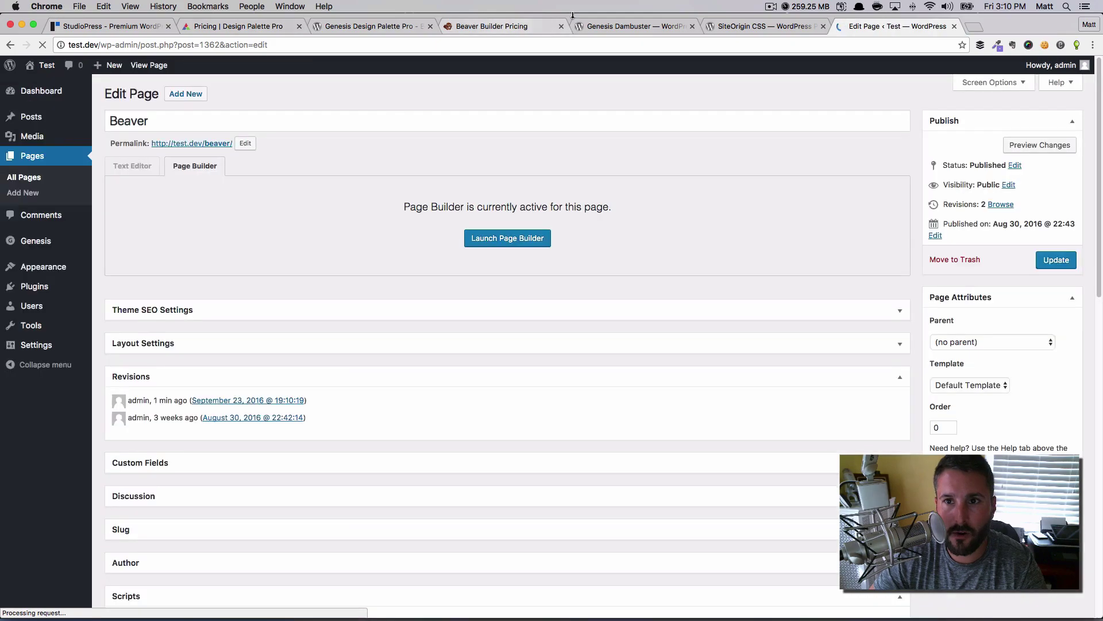
{"action": "left_click", "coordinate": [632, 26]}
{"action": "scroll", "coordinate": [530, 205], "scroll_direction": "down", "scroll_amount": 10}
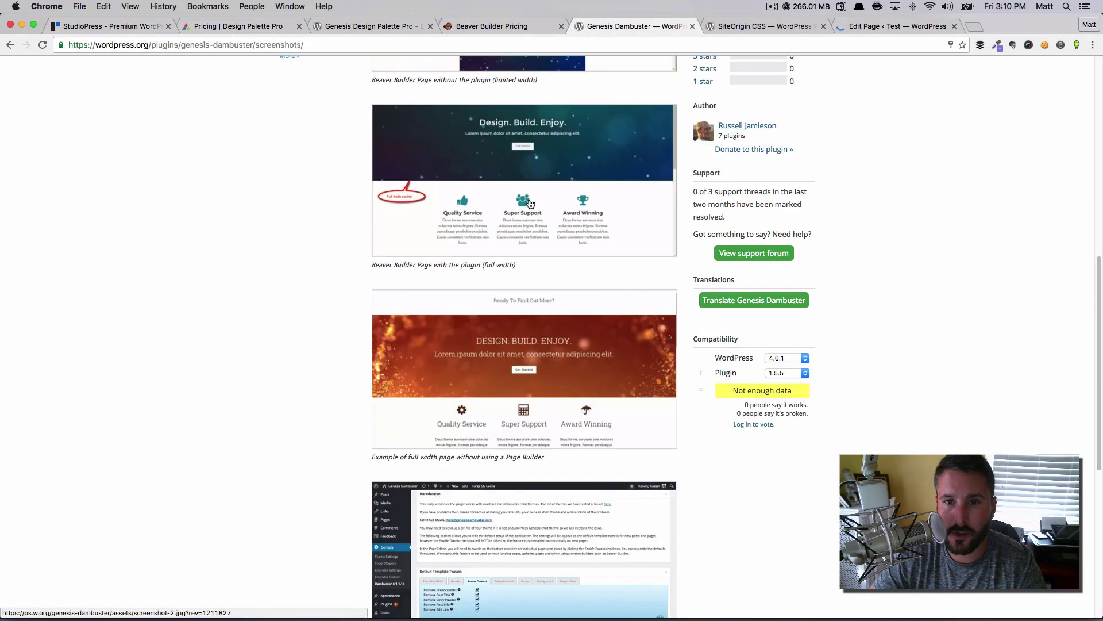
{"action": "scroll", "coordinate": [527, 199], "scroll_direction": "up", "scroll_amount": 10}
{"action": "scroll", "coordinate": [439, 313], "scroll_direction": "down", "scroll_amount": 15}
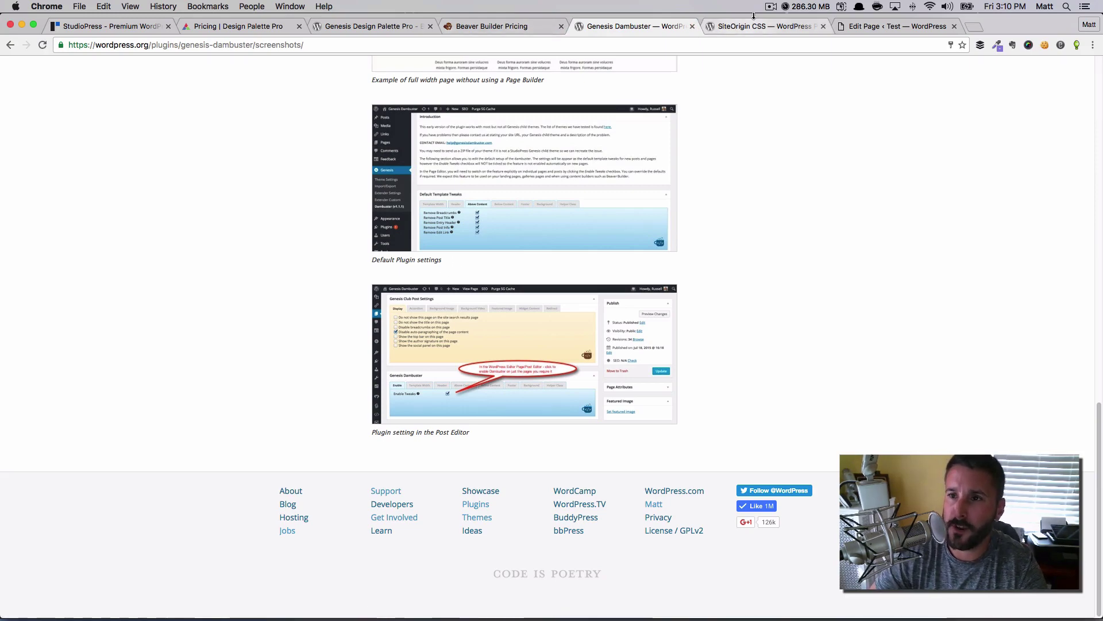
{"action": "scroll", "coordinate": [813, 60], "scroll_direction": "up", "scroll_amount": 12}
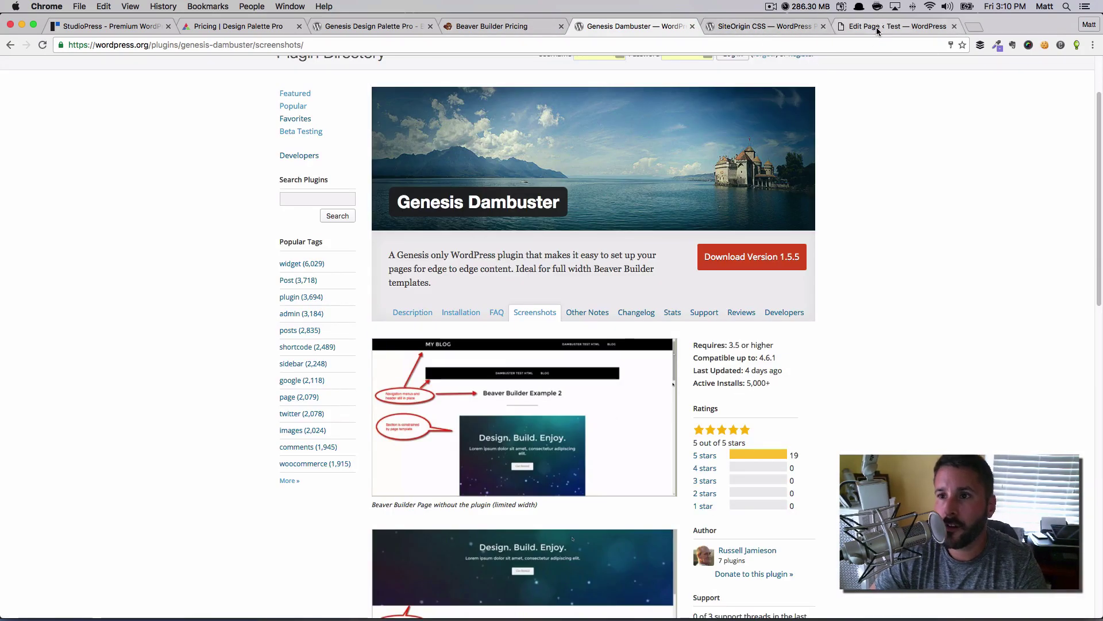
{"action": "left_click", "coordinate": [877, 27]}
{"action": "scroll", "coordinate": [483, 331], "scroll_direction": "down", "scroll_amount": 5}
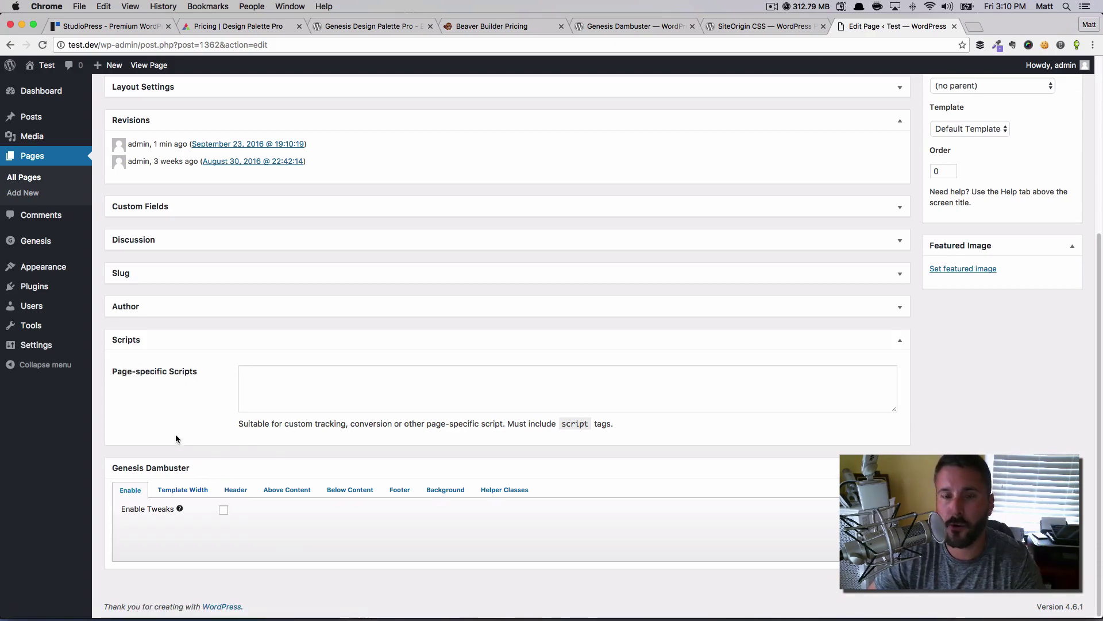
Enable Dambuster tweaks, review each tab, and return to the full-width Template Width setting
{"action": "left_click", "coordinate": [225, 516]}
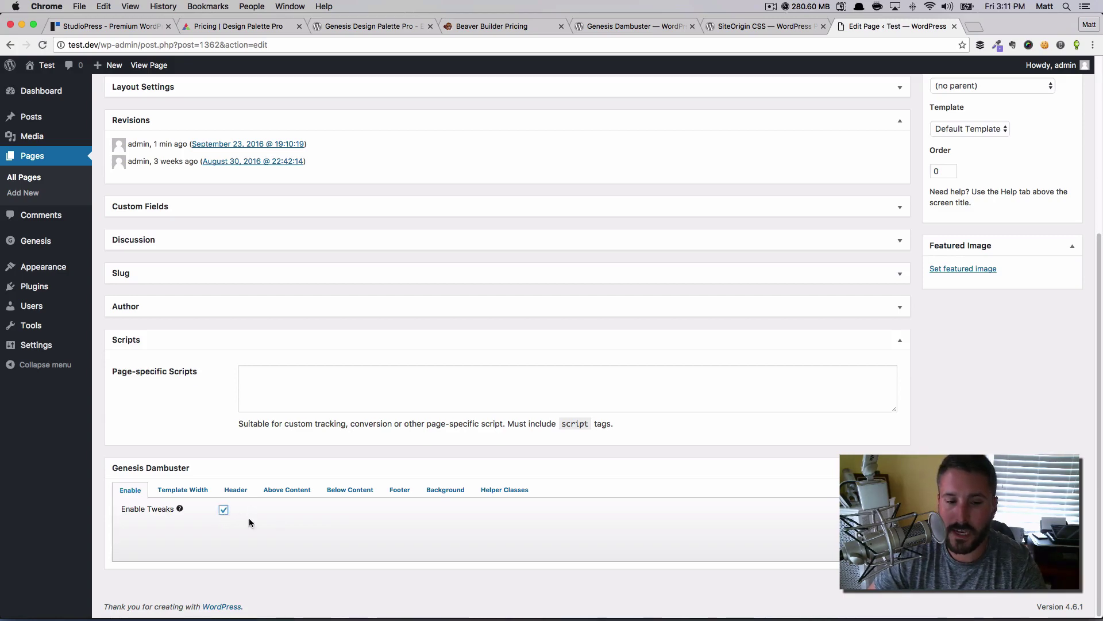
{"action": "left_click", "coordinate": [178, 491]}
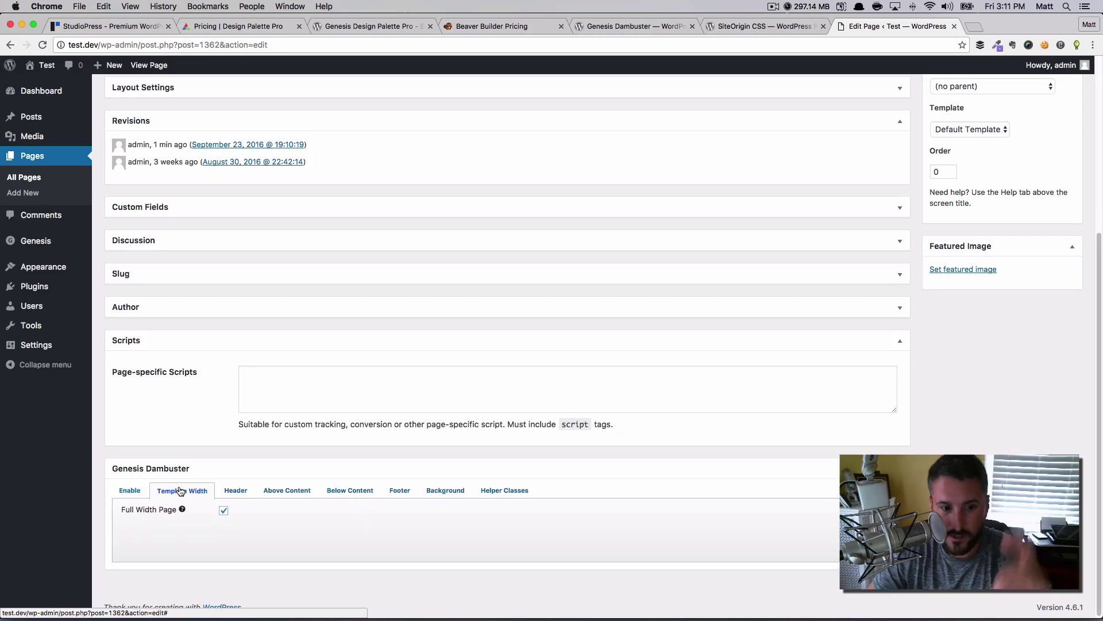
{"action": "left_click", "coordinate": [236, 491]}
{"action": "left_click", "coordinate": [286, 490]}
{"action": "left_click", "coordinate": [348, 490]}
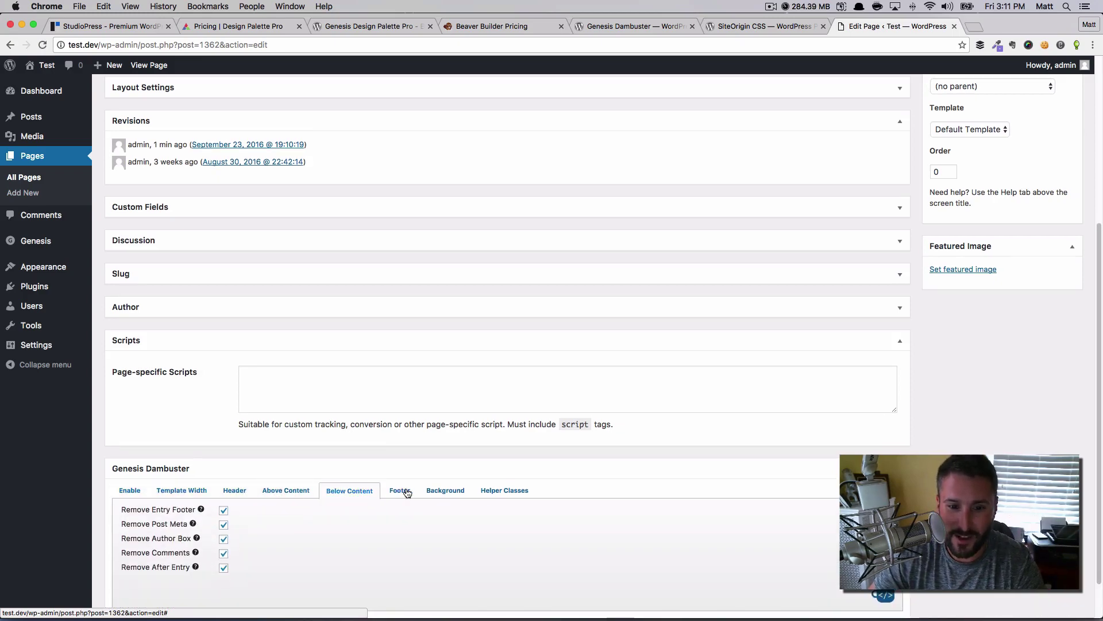
{"action": "left_click", "coordinate": [399, 490]}
{"action": "left_click", "coordinate": [446, 490]}
{"action": "left_click", "coordinate": [504, 490]}
{"action": "left_click", "coordinate": [178, 491]}
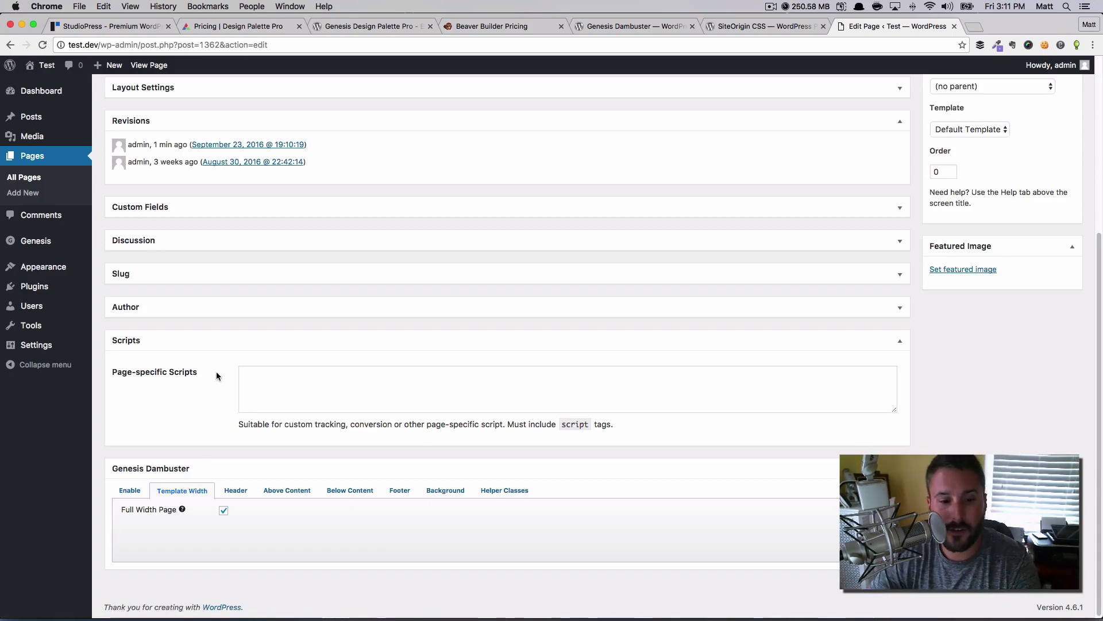
Set Remove Header, Prim. Nav and Second. Nav in the Header tab and update the page
{"action": "left_click", "coordinate": [236, 497]}
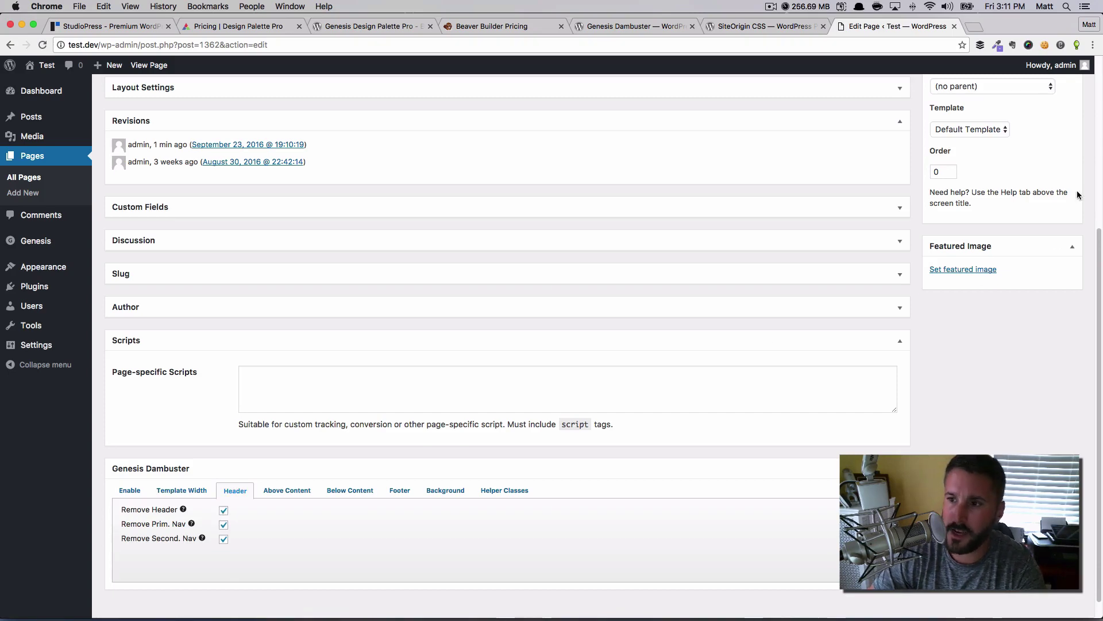
{"action": "scroll", "coordinate": [1044, 220], "scroll_direction": "up", "scroll_amount": 3}
{"action": "scroll", "coordinate": [1044, 230], "scroll_direction": "up", "scroll_amount": 2}
{"action": "left_click", "coordinate": [1050, 259]}
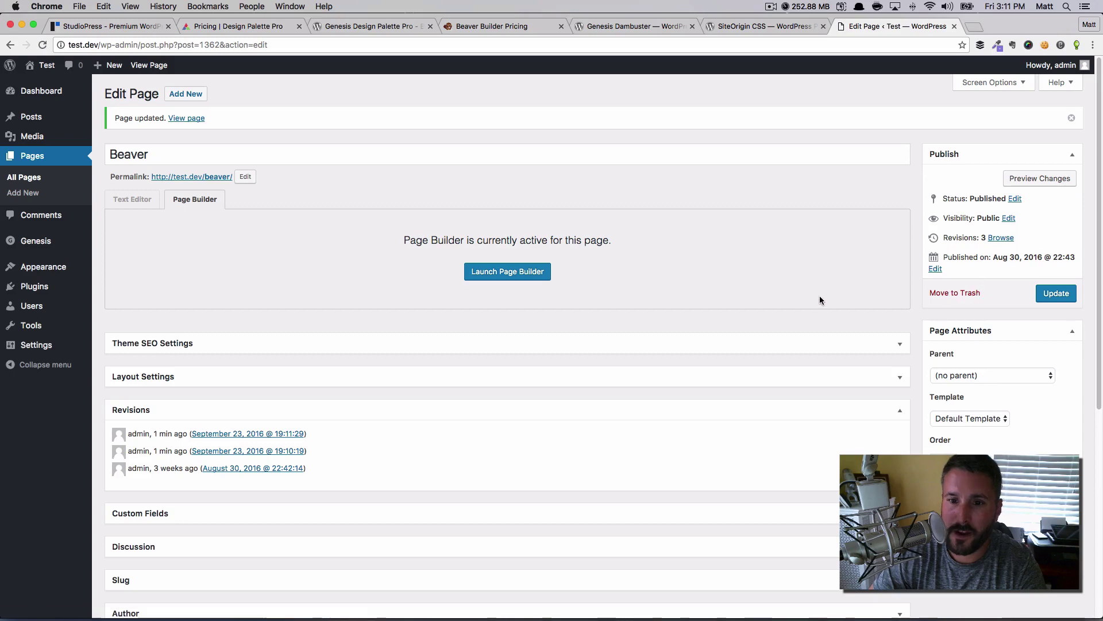
Scroll through the live Beaver page's full-width Zen Life layout, free of header and menus
{"action": "left_click", "coordinate": [209, 177]}
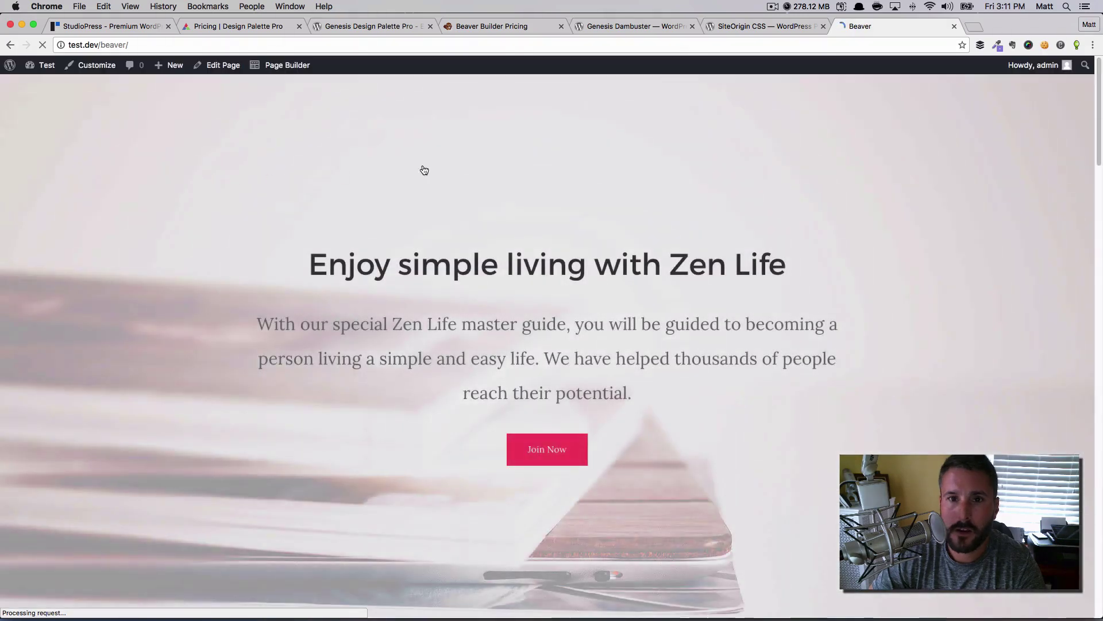
{"action": "scroll", "coordinate": [480, 168], "scroll_direction": "down", "scroll_amount": 3}
{"action": "scroll", "coordinate": [472, 173], "scroll_direction": "up", "scroll_amount": 3}
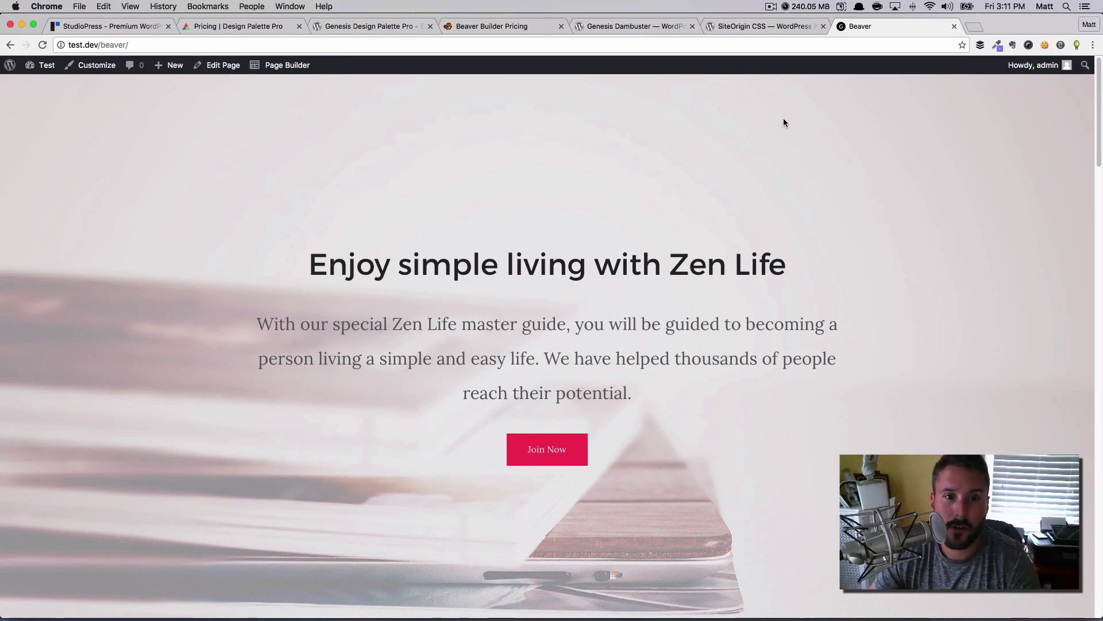
{"action": "scroll", "coordinate": [774, 180], "scroll_direction": "down", "scroll_amount": 8}
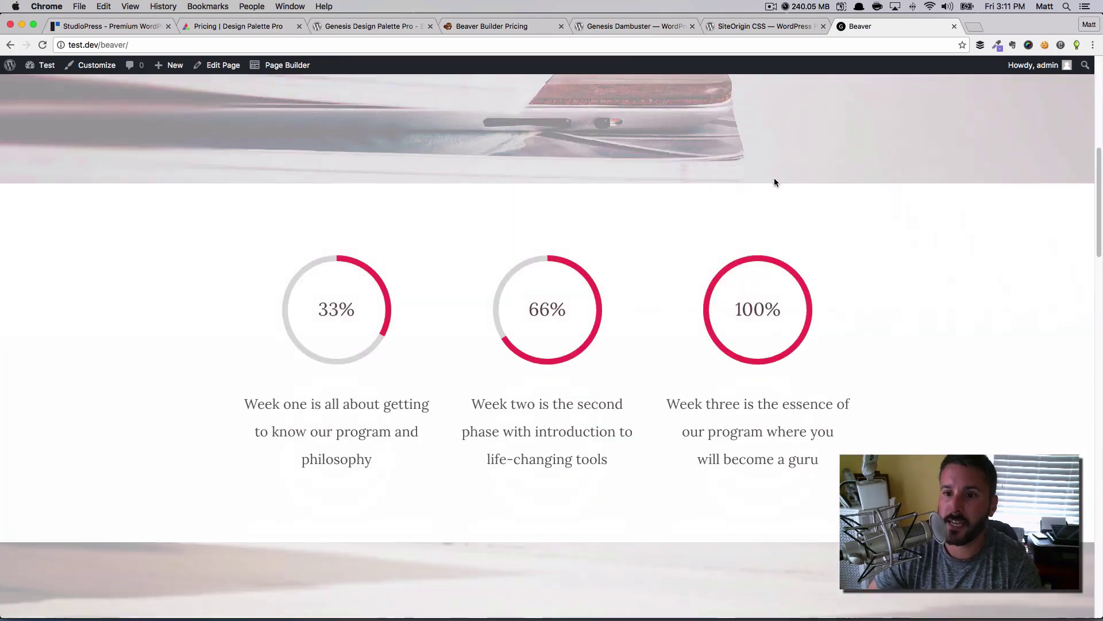
{"action": "scroll", "coordinate": [774, 179], "scroll_direction": "down", "scroll_amount": 2}
{"action": "scroll", "coordinate": [774, 179], "scroll_direction": "down", "scroll_amount": 14}
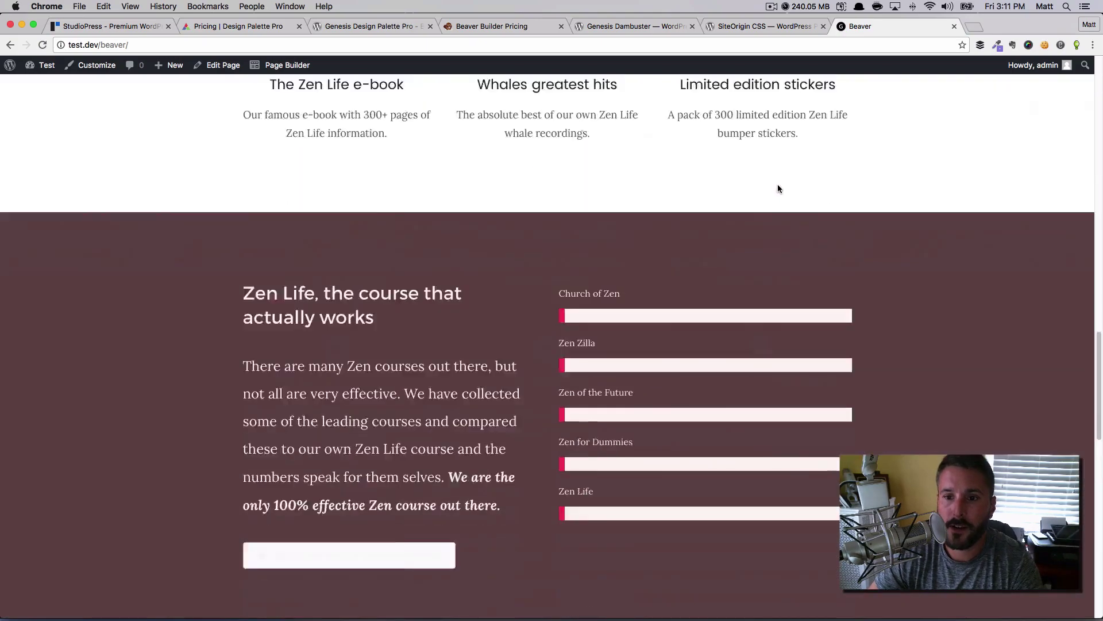
{"action": "scroll", "coordinate": [777, 186], "scroll_direction": "down", "scroll_amount": 10}
{"action": "scroll", "coordinate": [777, 178], "scroll_direction": "up", "scroll_amount": 15}
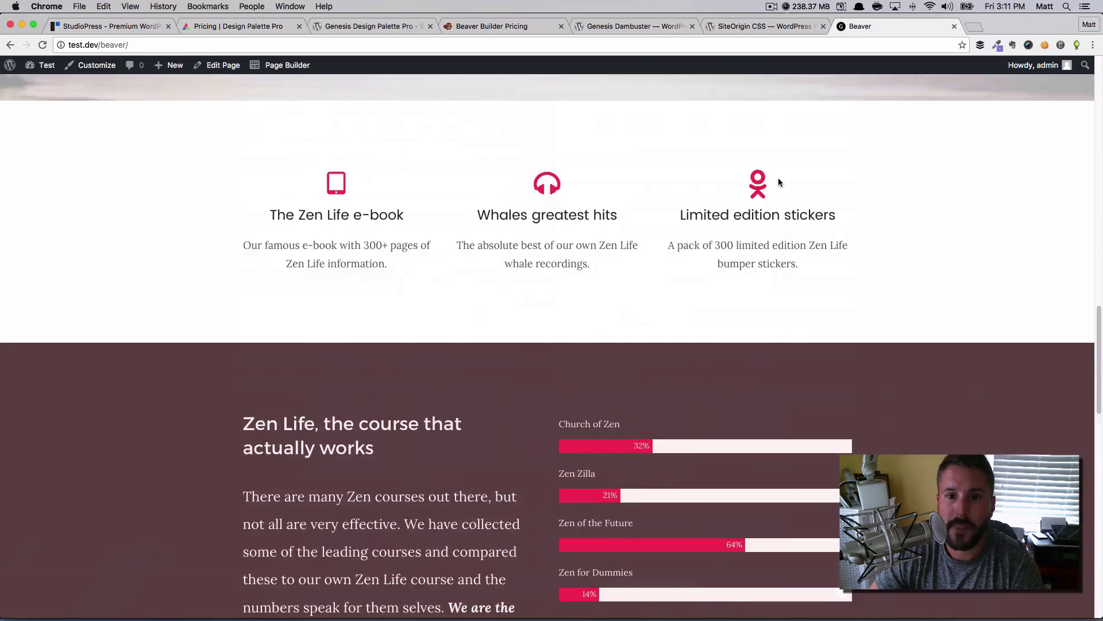
{"action": "scroll", "coordinate": [776, 183], "scroll_direction": "up", "scroll_amount": 19}
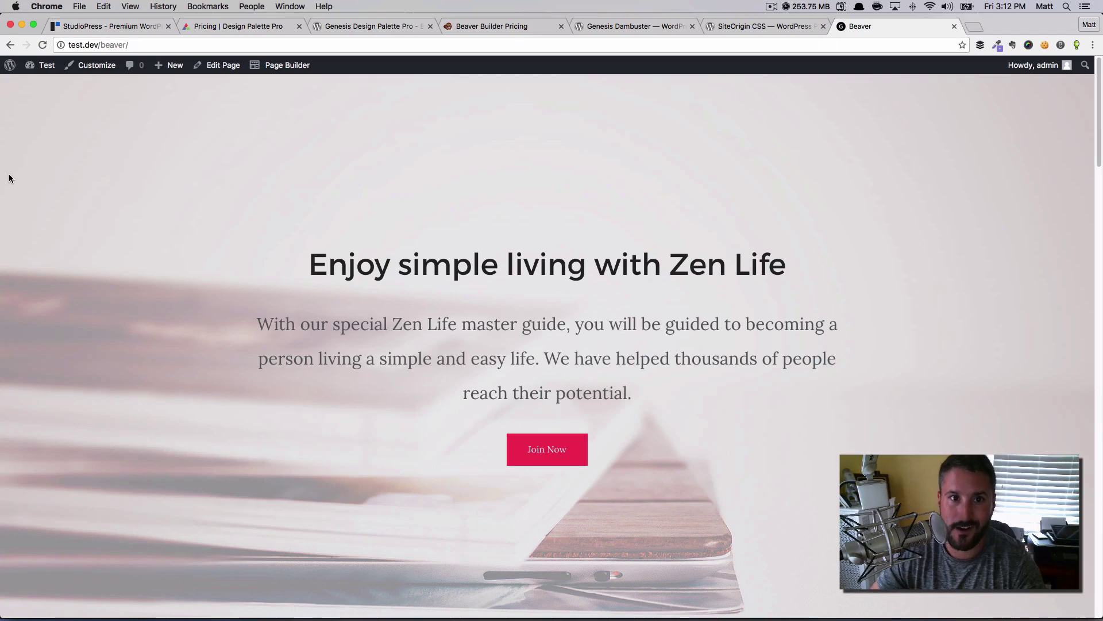
Add a one-column row above the hero, then discard the builder changes and exit with OK
{"action": "left_click", "coordinate": [280, 66]}
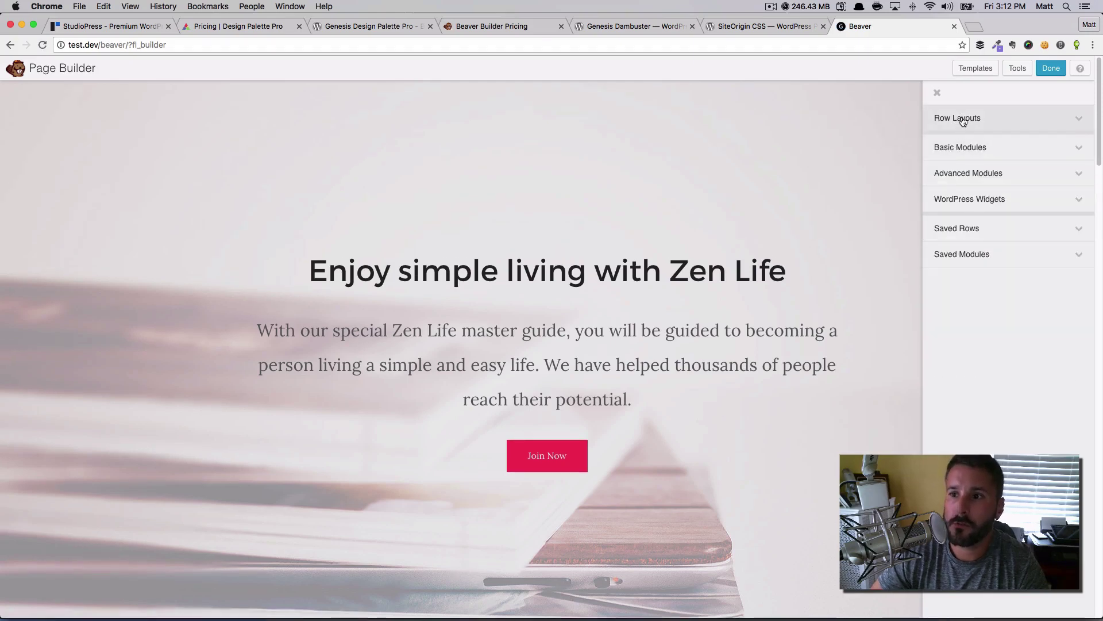
{"action": "left_click", "coordinate": [963, 118]}
{"action": "left_click_drag", "start_coordinate": [956, 143], "coordinate": [1001, 141]}
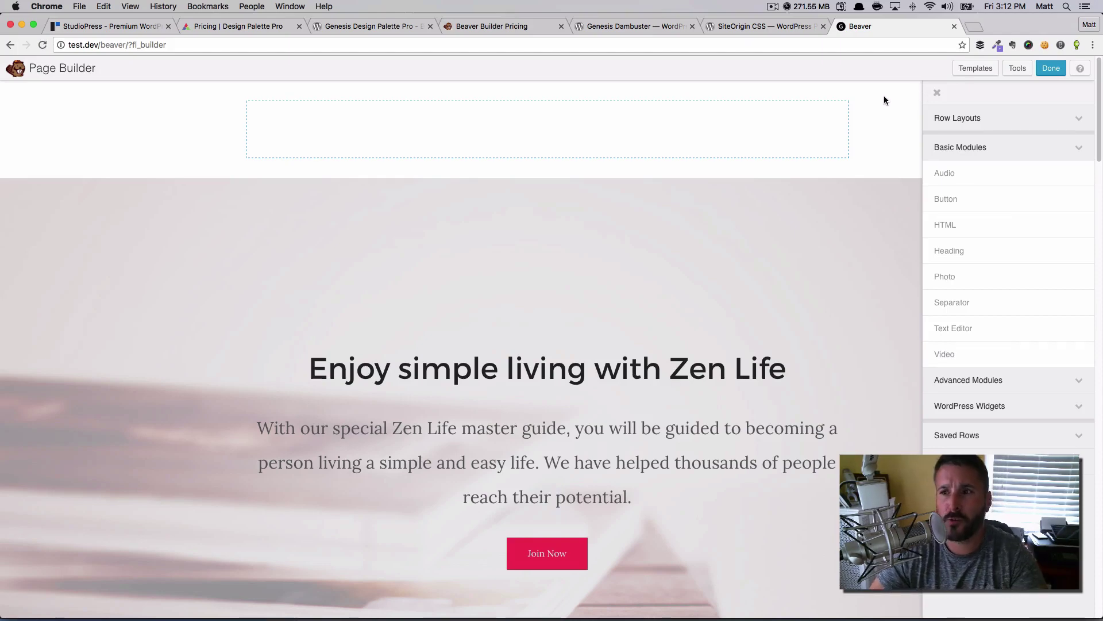
{"action": "left_click", "coordinate": [1048, 70]}
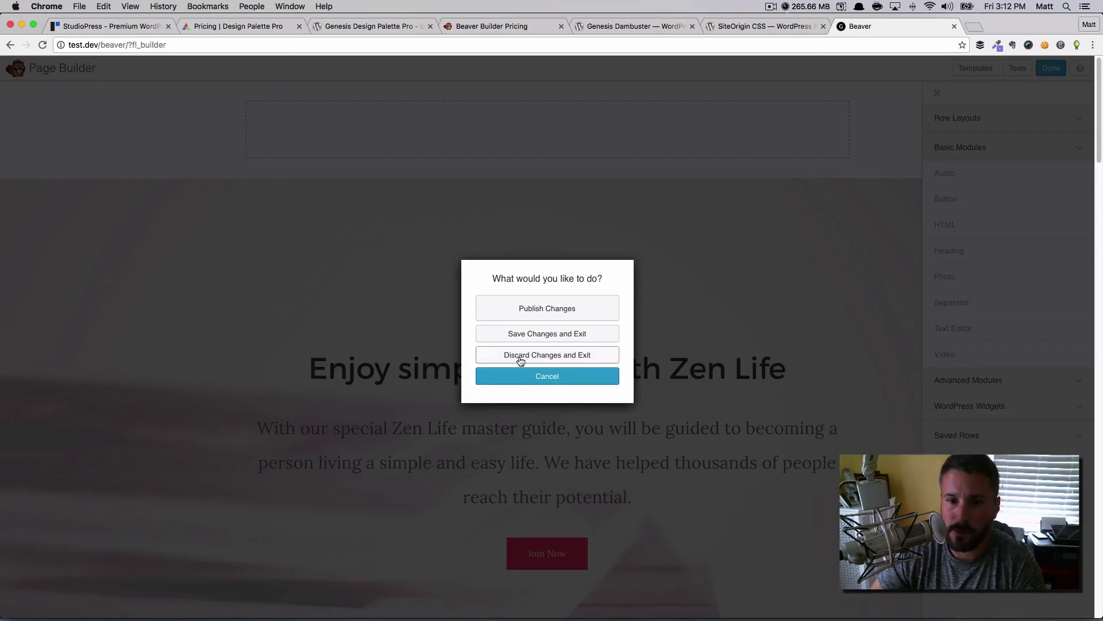
{"action": "left_click", "coordinate": [540, 356]}
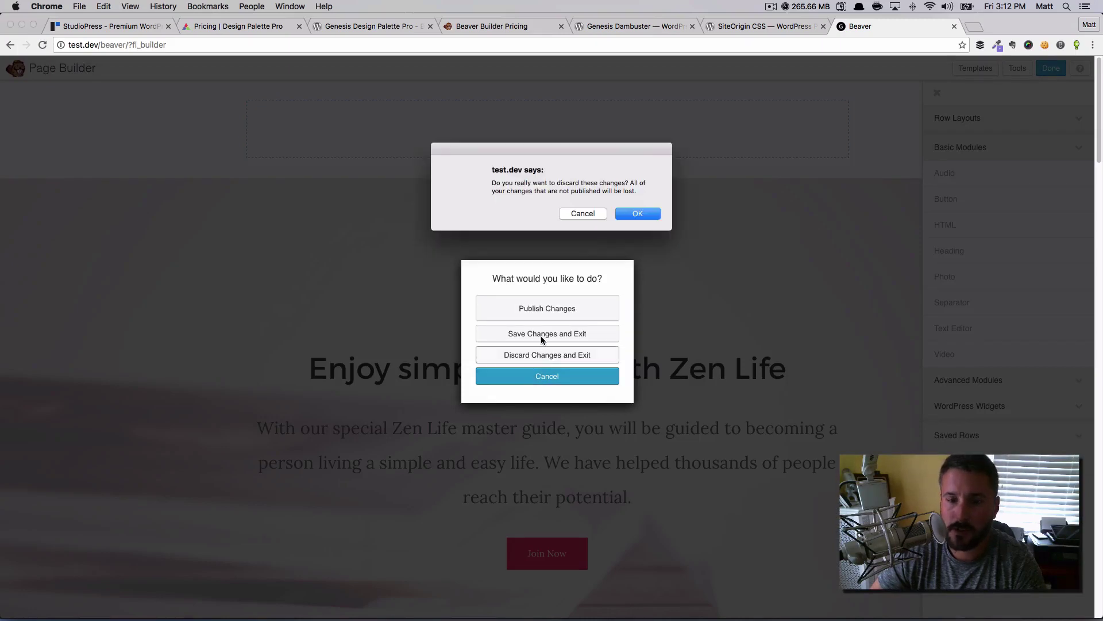
{"action": "left_click", "coordinate": [643, 215]}
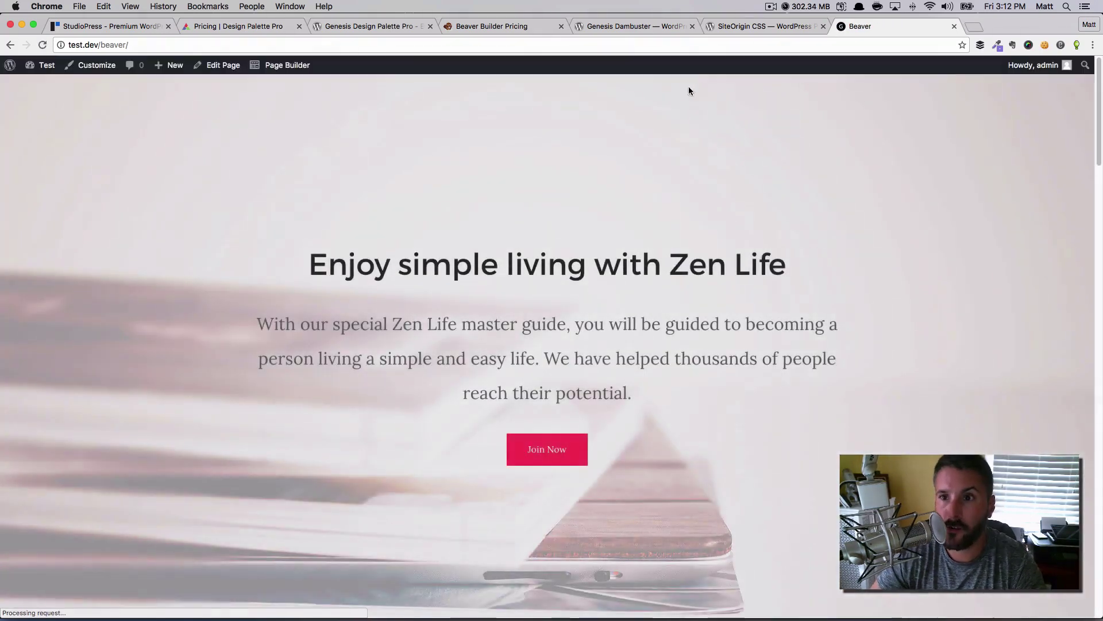
Untick Remove Header and Remove Prim. Nav in the Beaver page's Dambuster Header tab, then update
{"action": "left_click", "coordinate": [207, 67]}
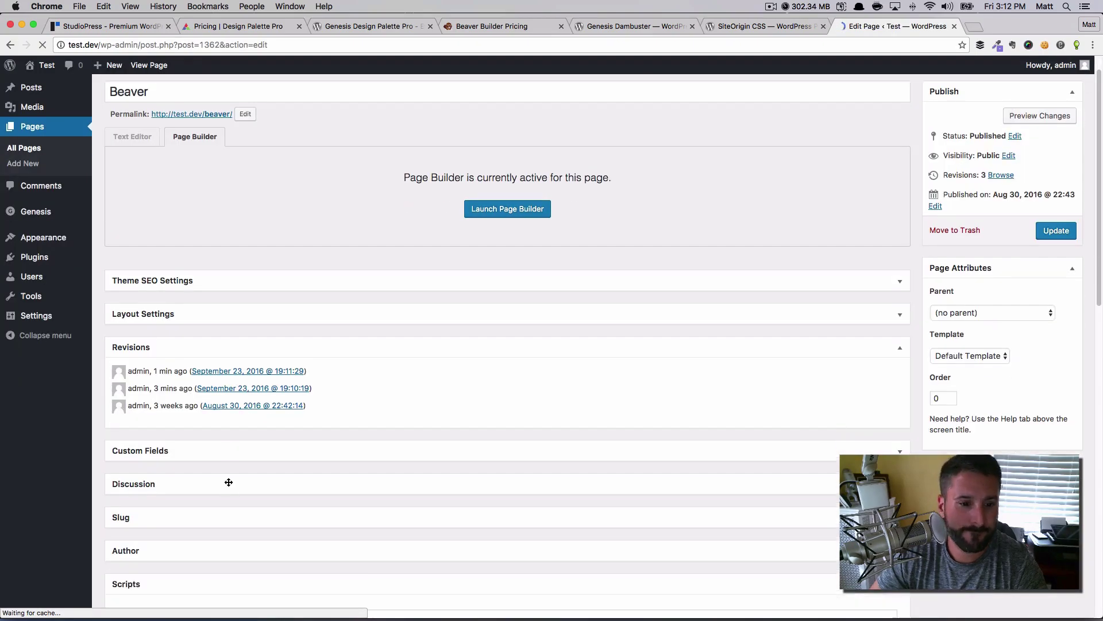
{"action": "scroll", "coordinate": [195, 517], "scroll_direction": "down", "scroll_amount": 5}
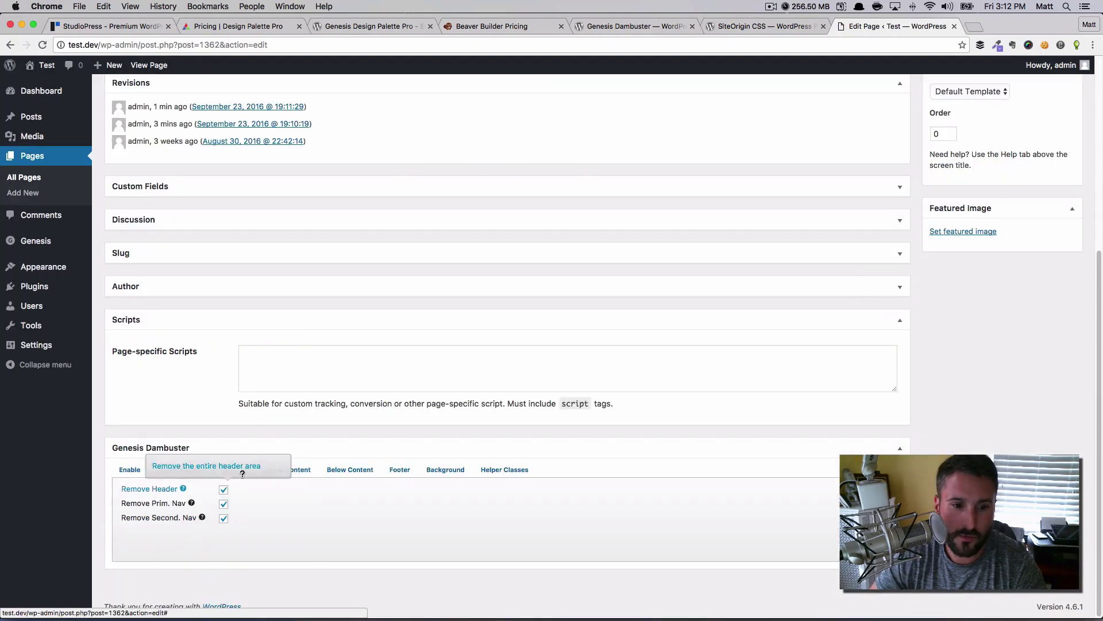
{"action": "left_click", "coordinate": [223, 490]}
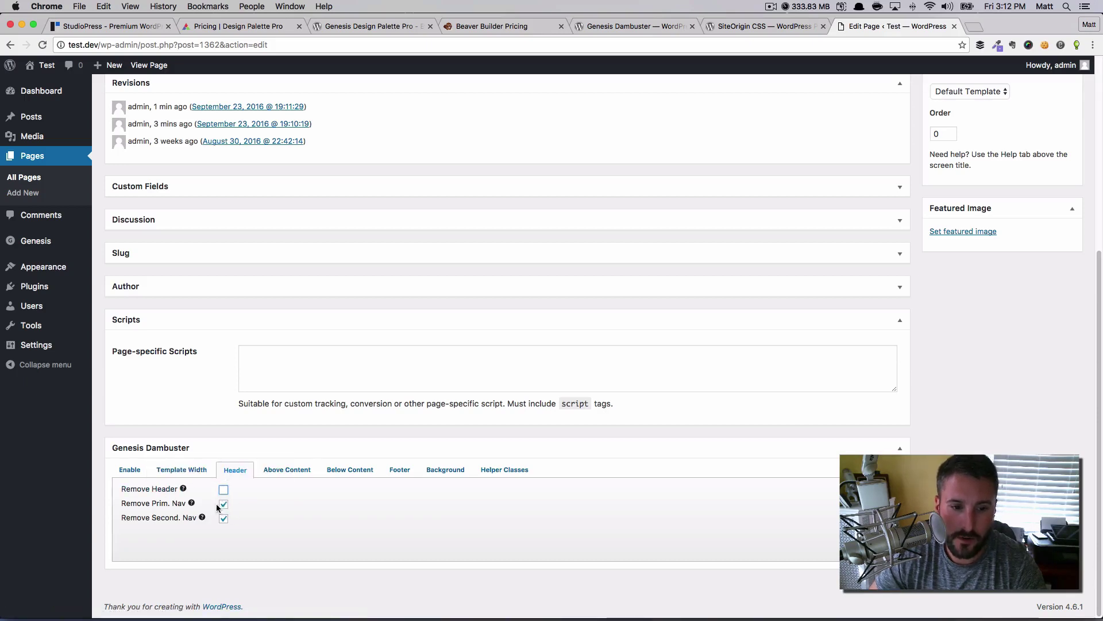
{"action": "left_click", "coordinate": [224, 505]}
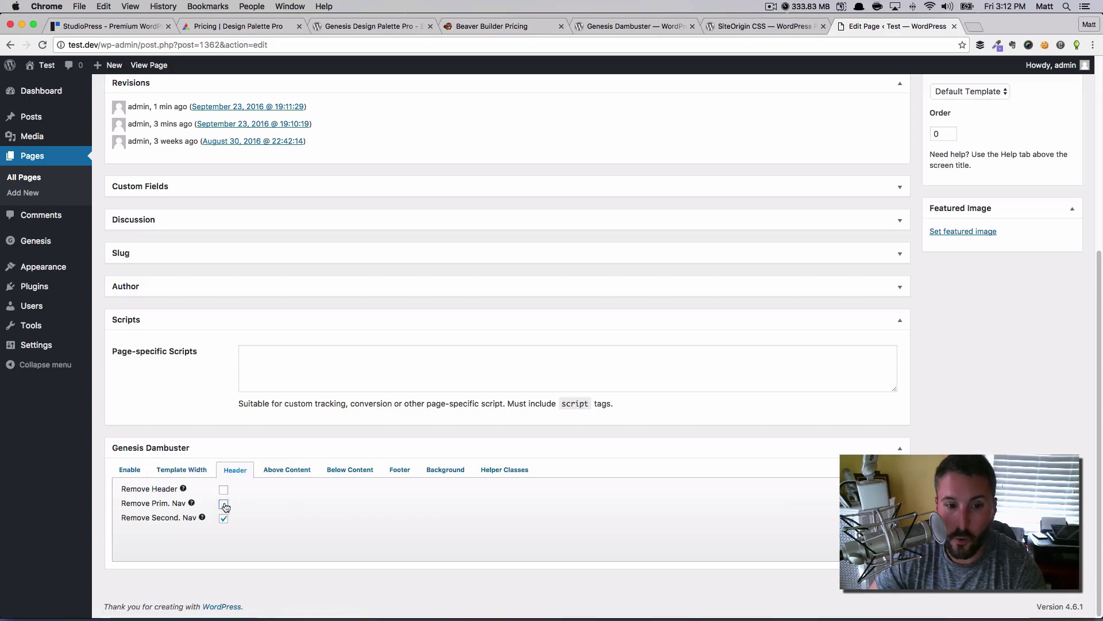
{"action": "scroll", "coordinate": [224, 504], "scroll_direction": "up", "scroll_amount": 5}
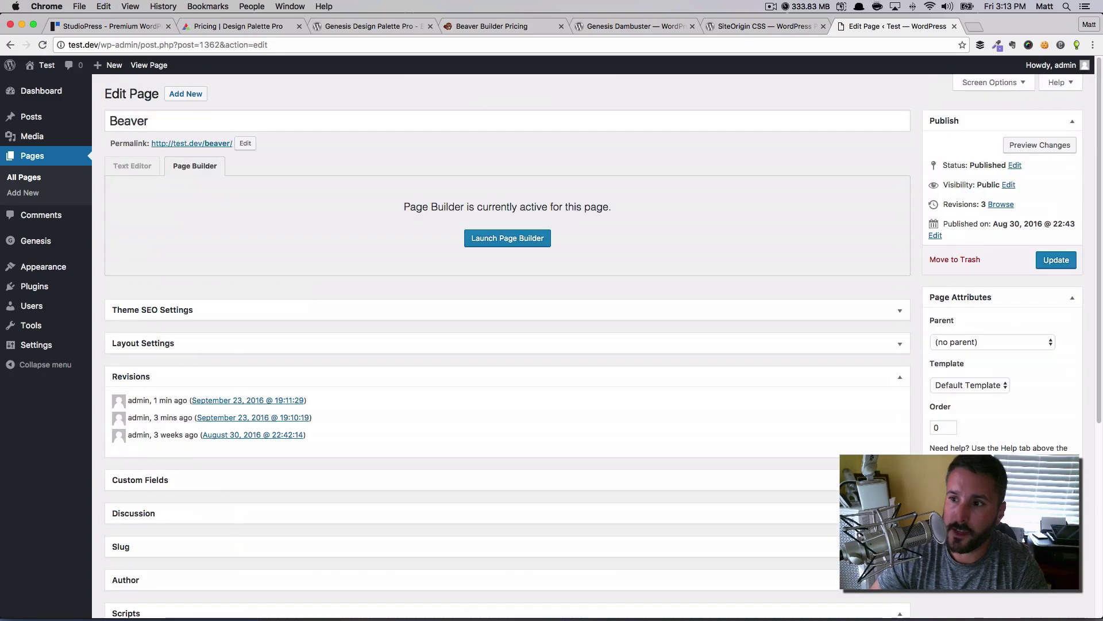
{"action": "left_click", "coordinate": [1047, 264]}
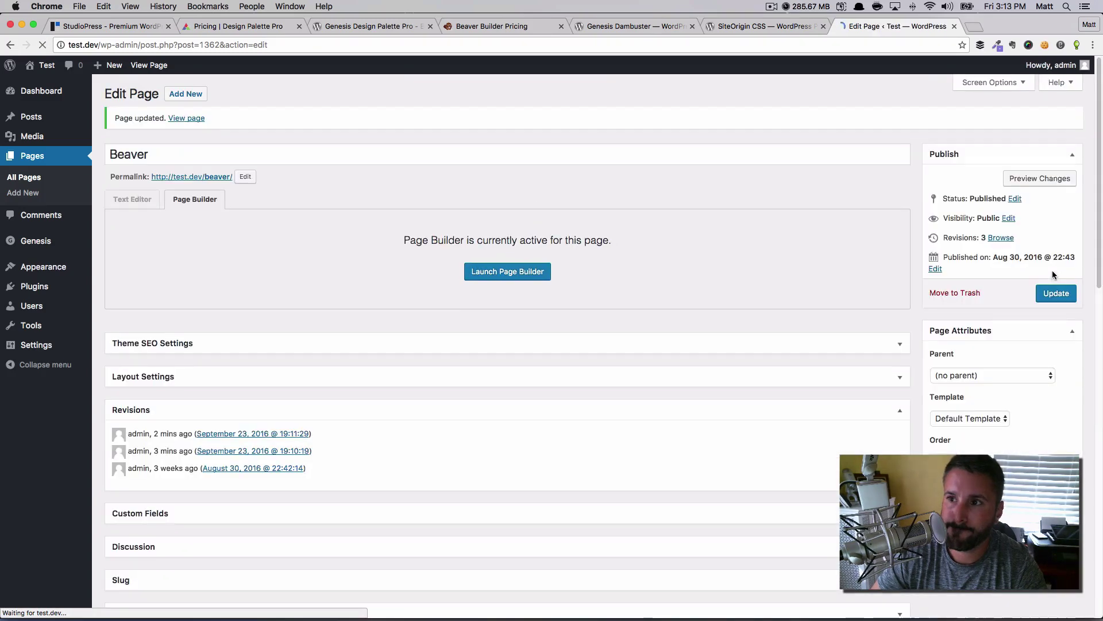
View the Beaver page on the front end to confirm its header and menu, then open SAMPLE PAGE
{"action": "left_click", "coordinate": [211, 177]}
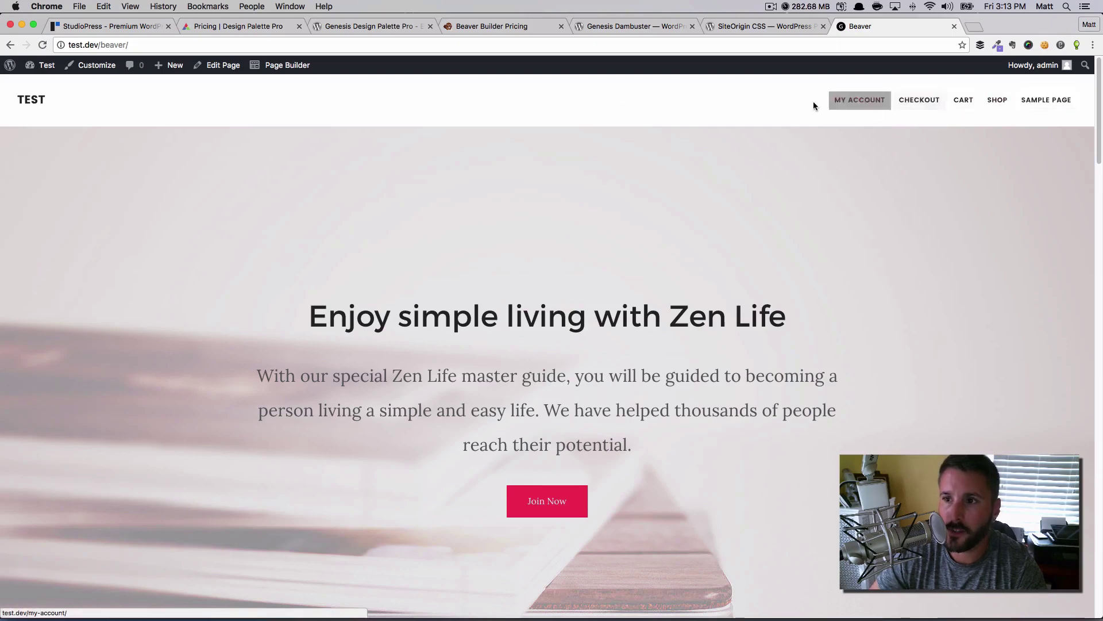
{"action": "scroll", "coordinate": [970, 150], "scroll_direction": "down", "scroll_amount": 5}
{"action": "scroll", "coordinate": [973, 168], "scroll_direction": "down", "scroll_amount": 20}
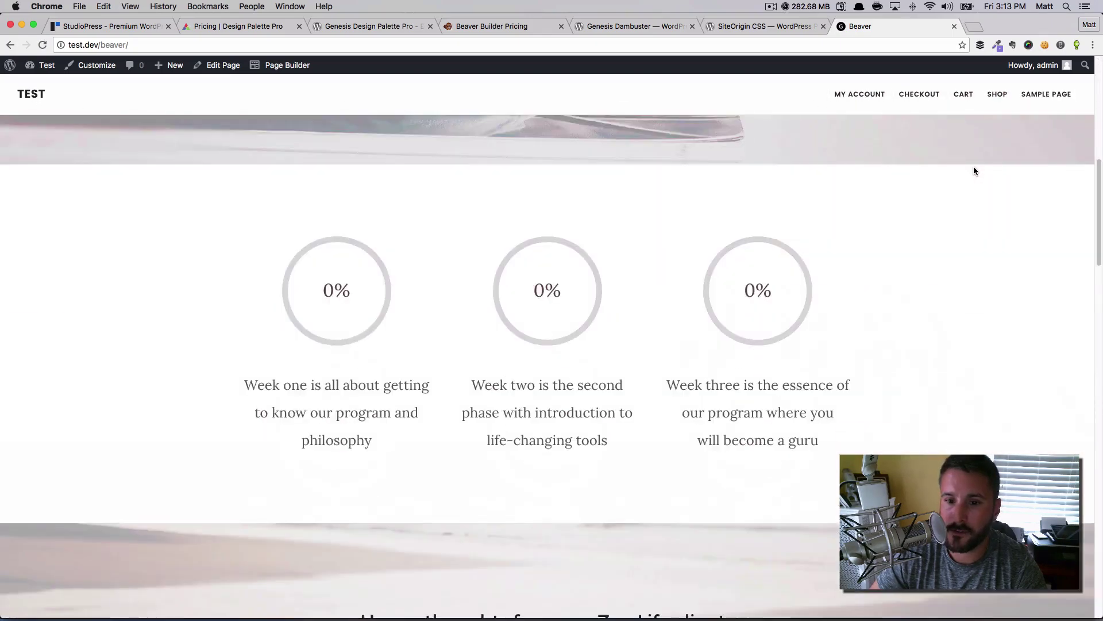
{"action": "scroll", "coordinate": [975, 174], "scroll_direction": "up", "scroll_amount": 20}
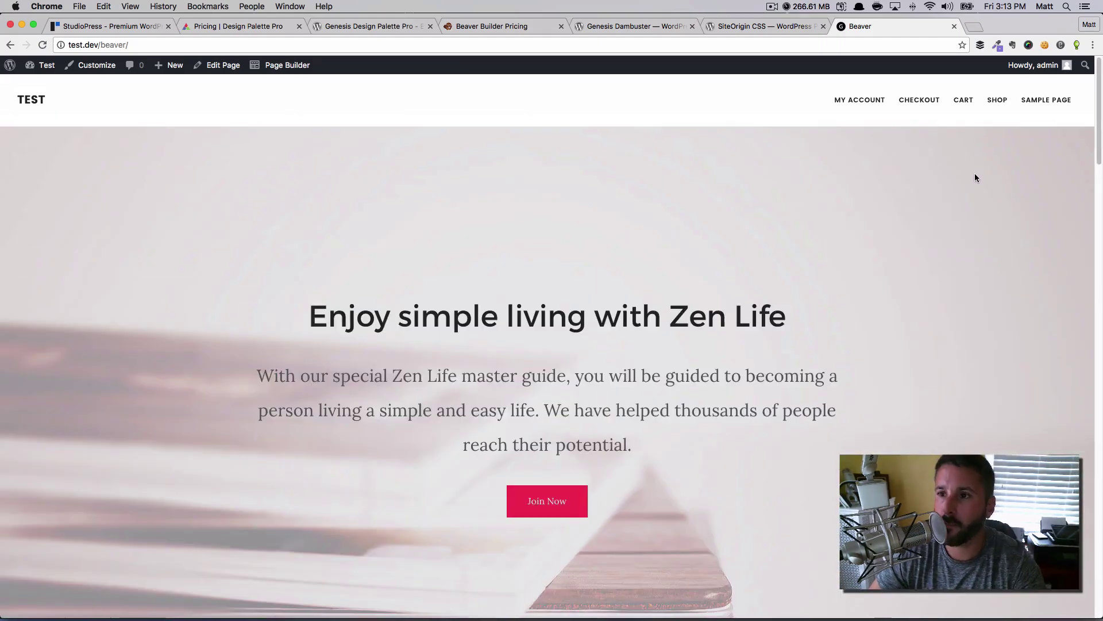
{"action": "left_click", "coordinate": [1034, 101]}
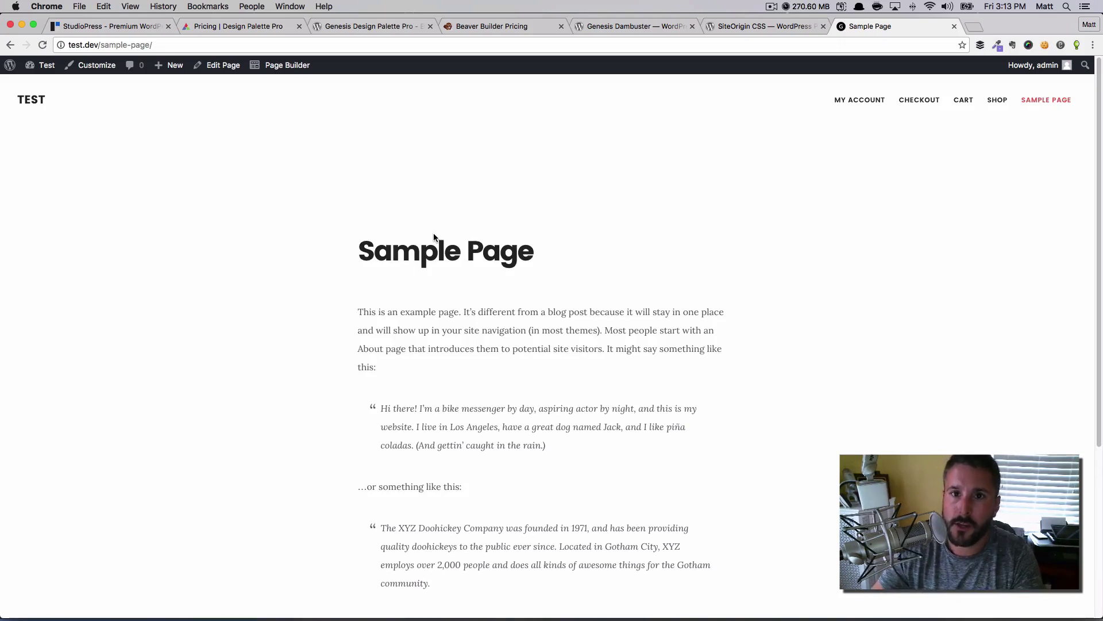
Show the Beaver Builder pricing and Genesis Dambuster pages, then go to the test site's home page
{"action": "left_click", "coordinate": [499, 28]}
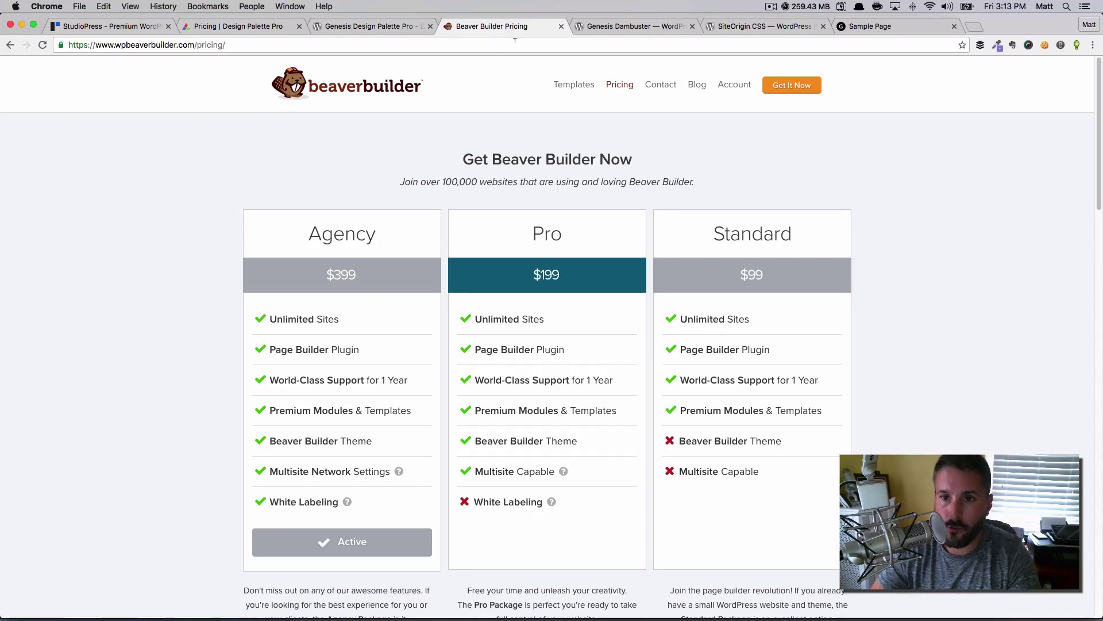
{"action": "left_click", "coordinate": [612, 30]}
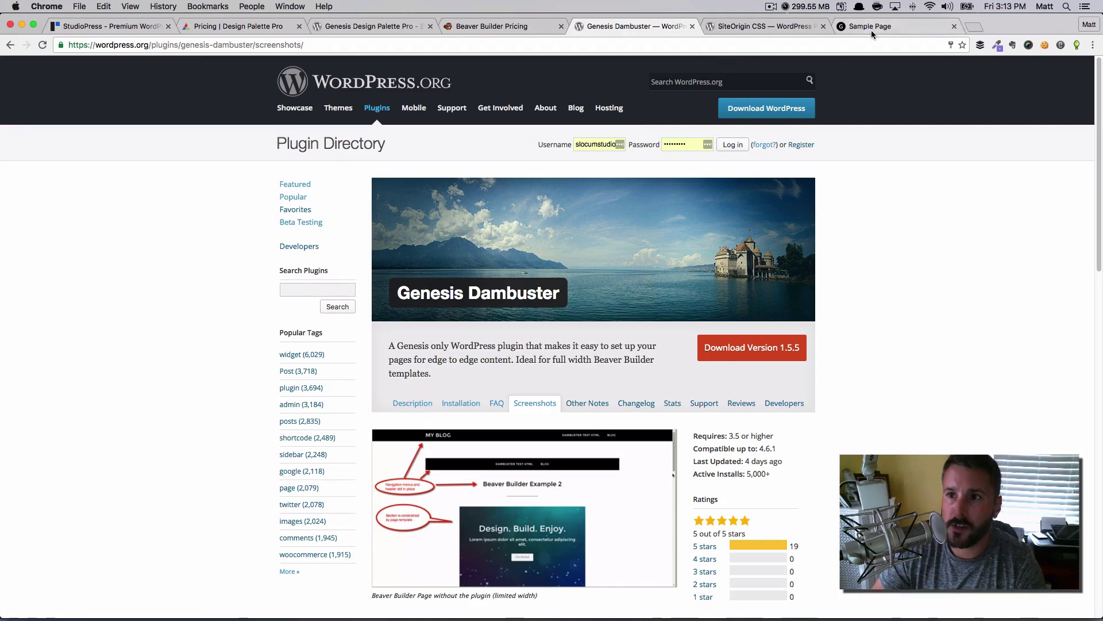
{"action": "left_click", "coordinate": [838, 29]}
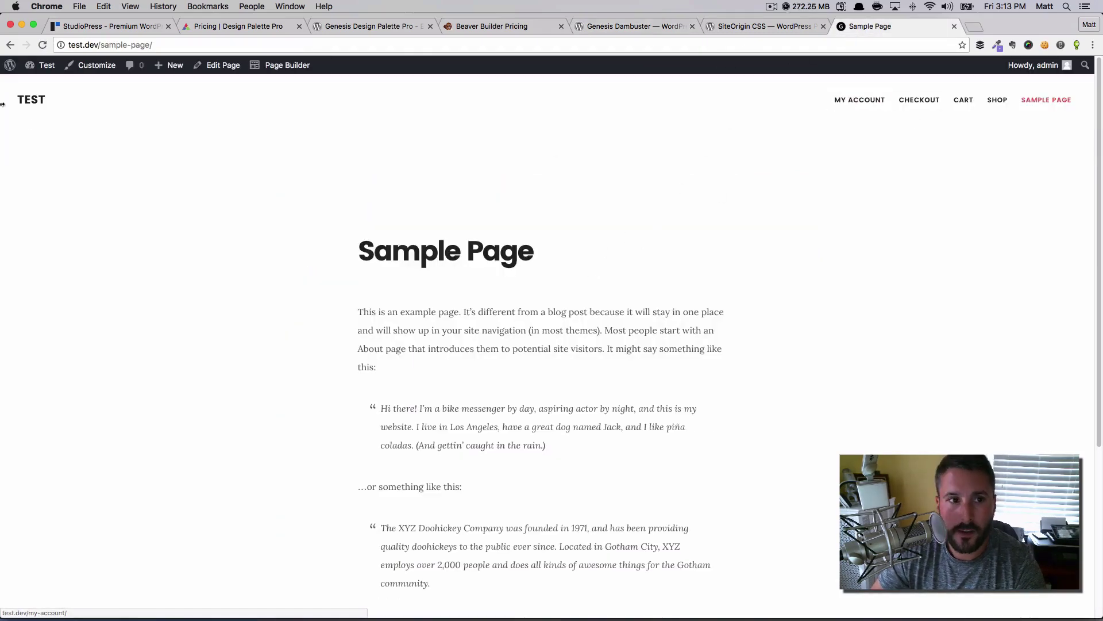
{"action": "left_click", "coordinate": [31, 100]}
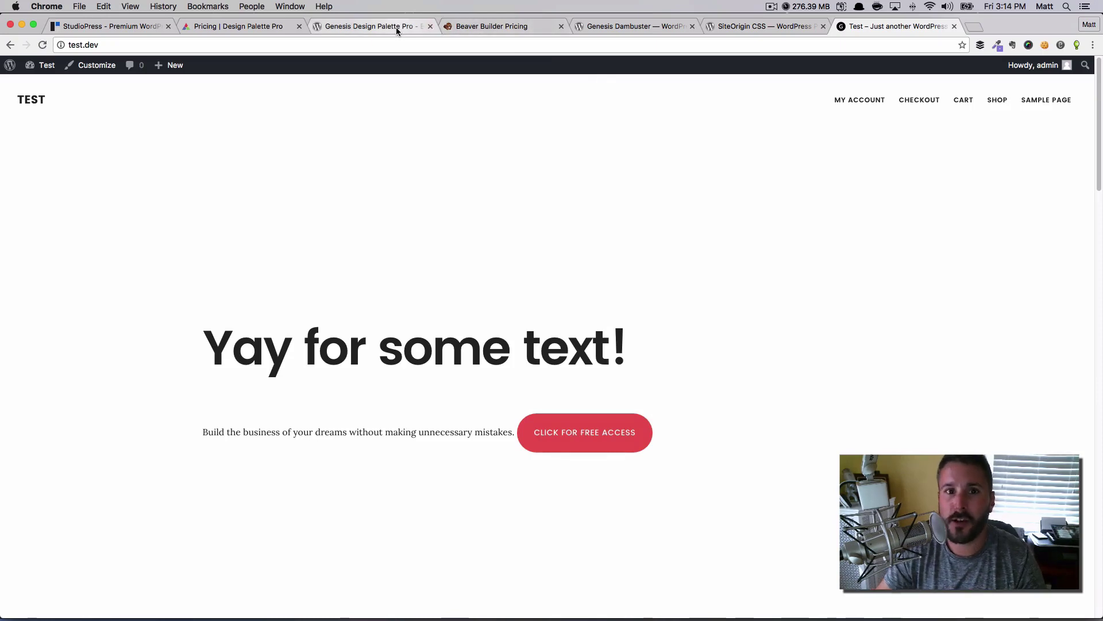
Cycle through the SiteOrigin CSS, Dambuster, Design Palette Pro and Beaver Builder pages, returning to test.dev
{"action": "left_click", "coordinate": [731, 26]}
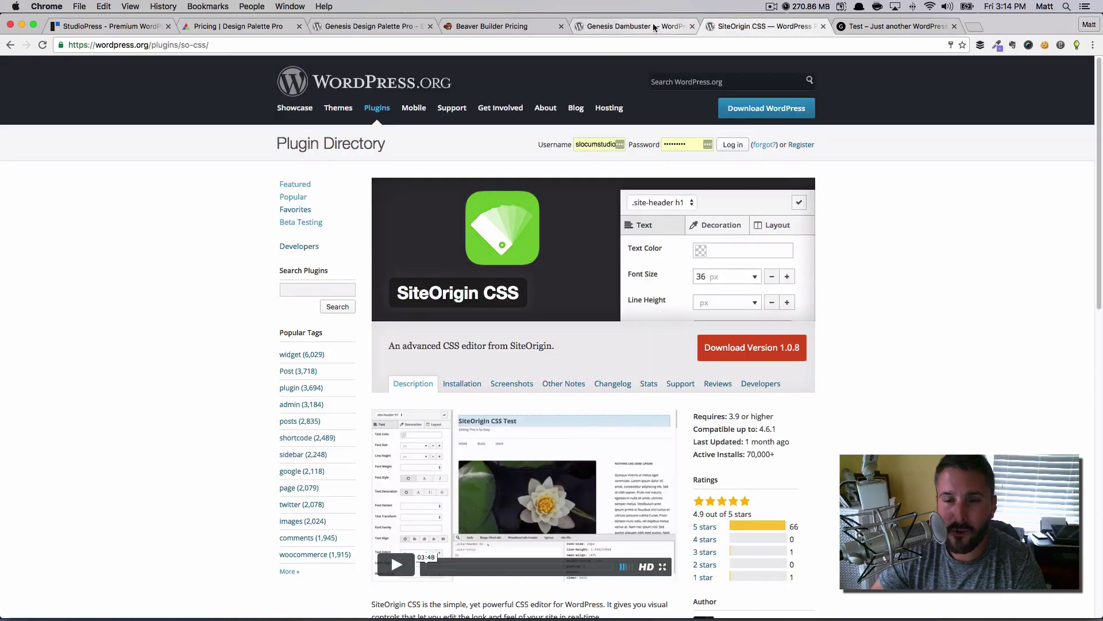
{"action": "left_click", "coordinate": [653, 24]}
{"action": "left_click", "coordinate": [241, 26]}
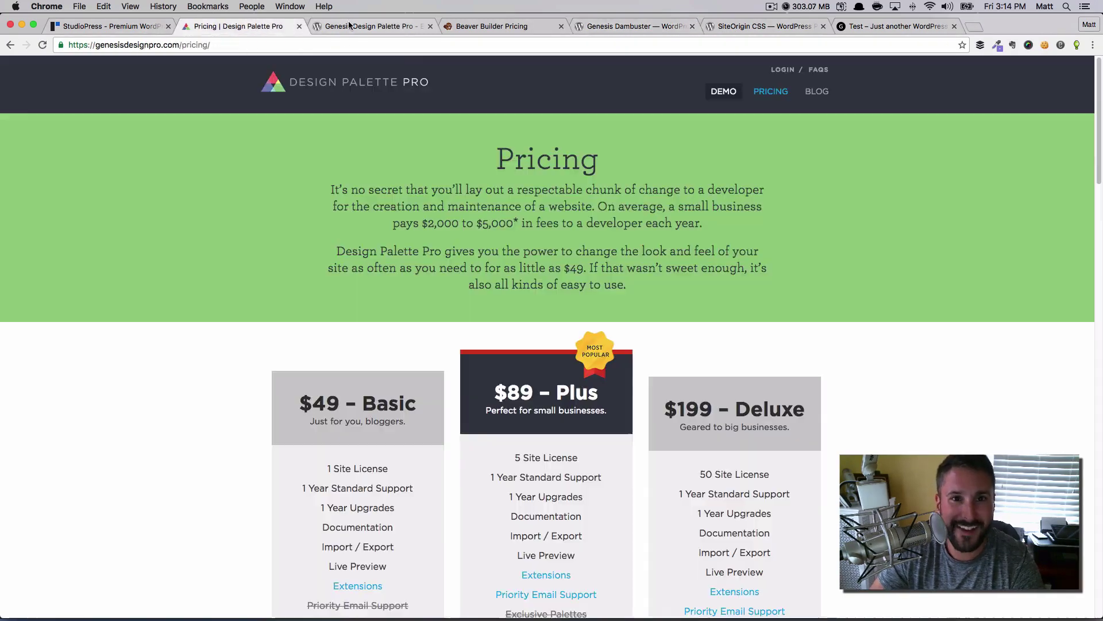
{"action": "left_click", "coordinate": [368, 26]}
{"action": "left_click", "coordinate": [464, 28]}
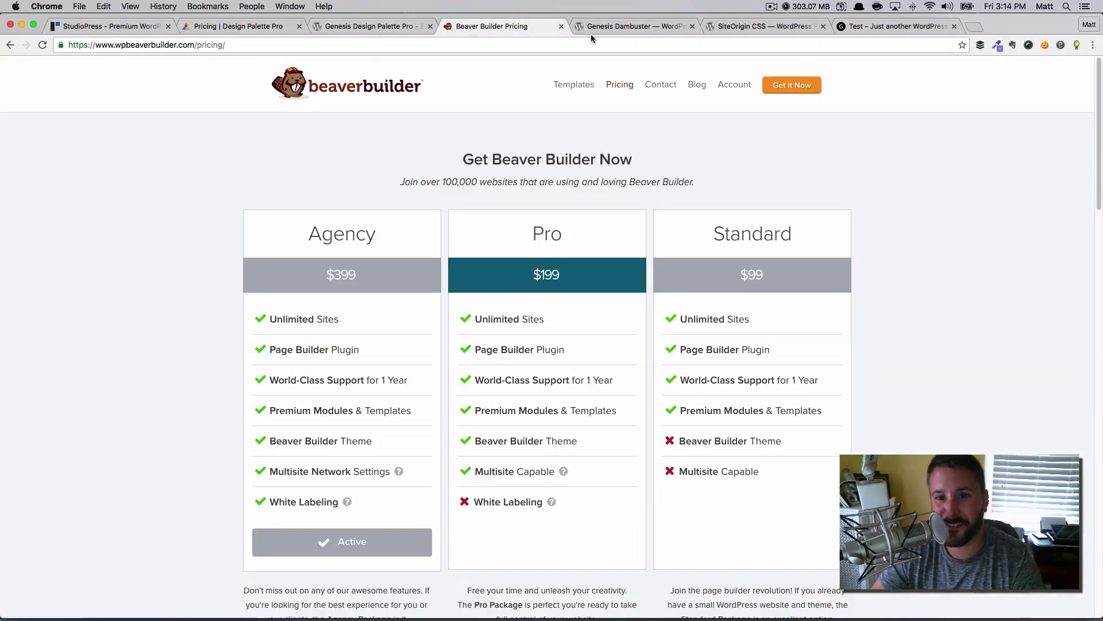
{"action": "left_click", "coordinate": [629, 26]}
{"action": "left_click", "coordinate": [742, 23]}
{"action": "left_click", "coordinate": [834, 28]}
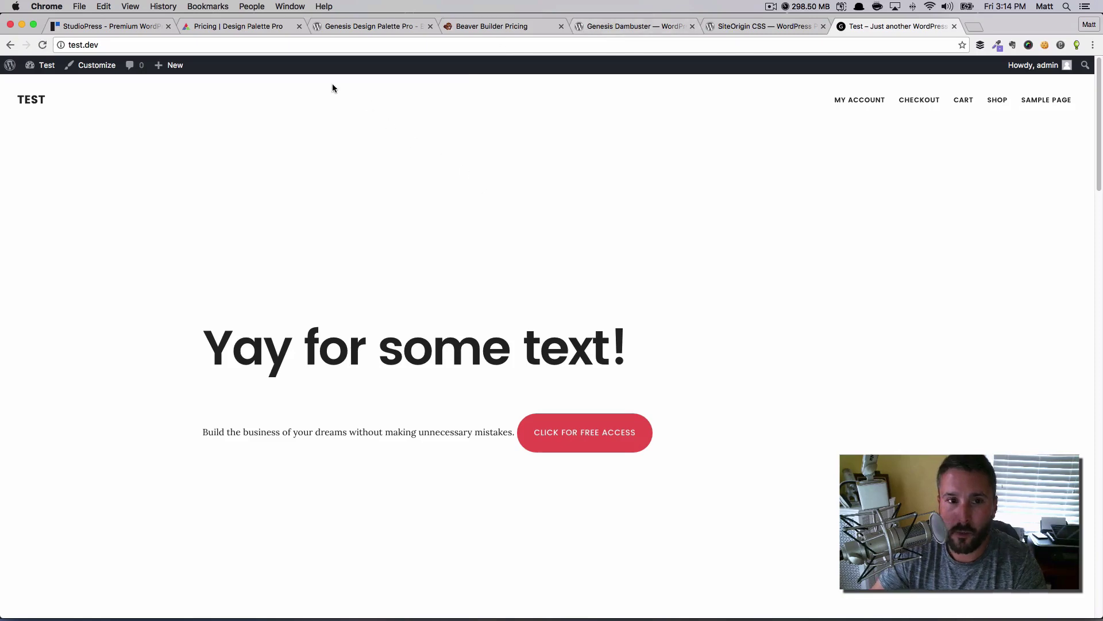
Revisit the Design Palette Pro pricing and SiteOrigin CSS pages, ending on the test site's home page
{"action": "left_click", "coordinate": [250, 27]}
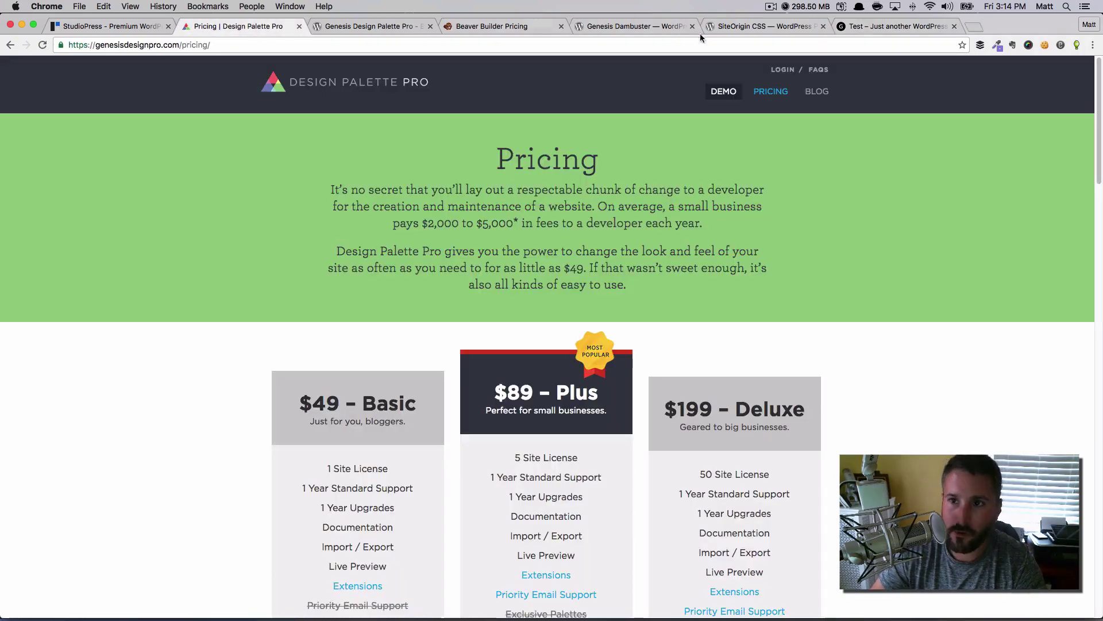
{"action": "left_click", "coordinate": [770, 27]}
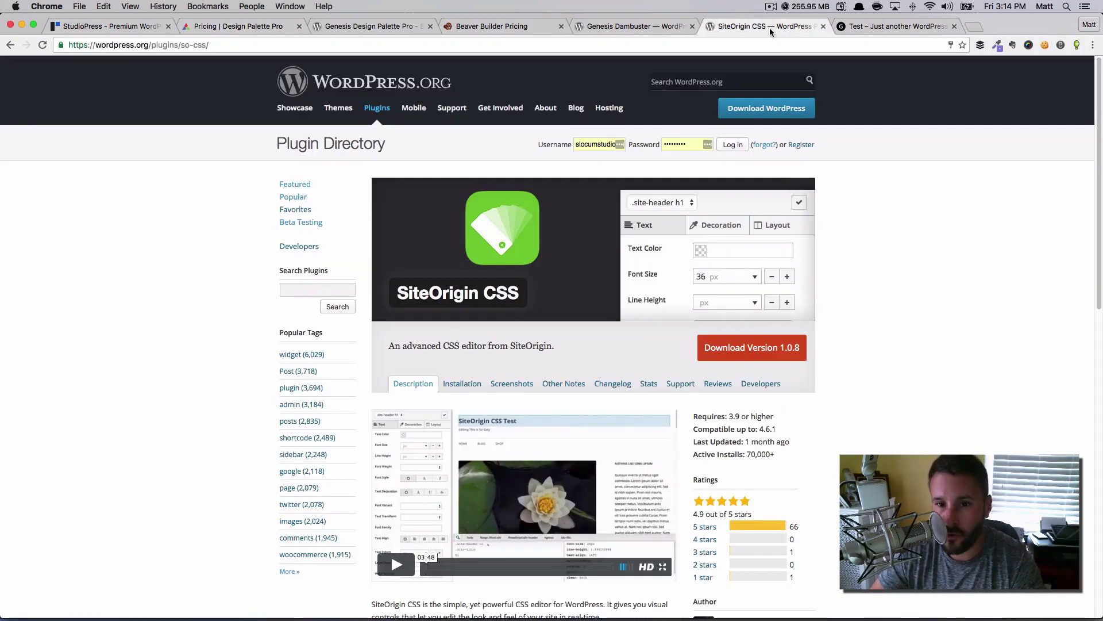
{"action": "left_click", "coordinate": [892, 27]}
Filter Installed Plugins to Active (4) in the admin dashboard, then switch to the StudioPress homepage
{"action": "mouse_move", "coordinate": [43, 63]}
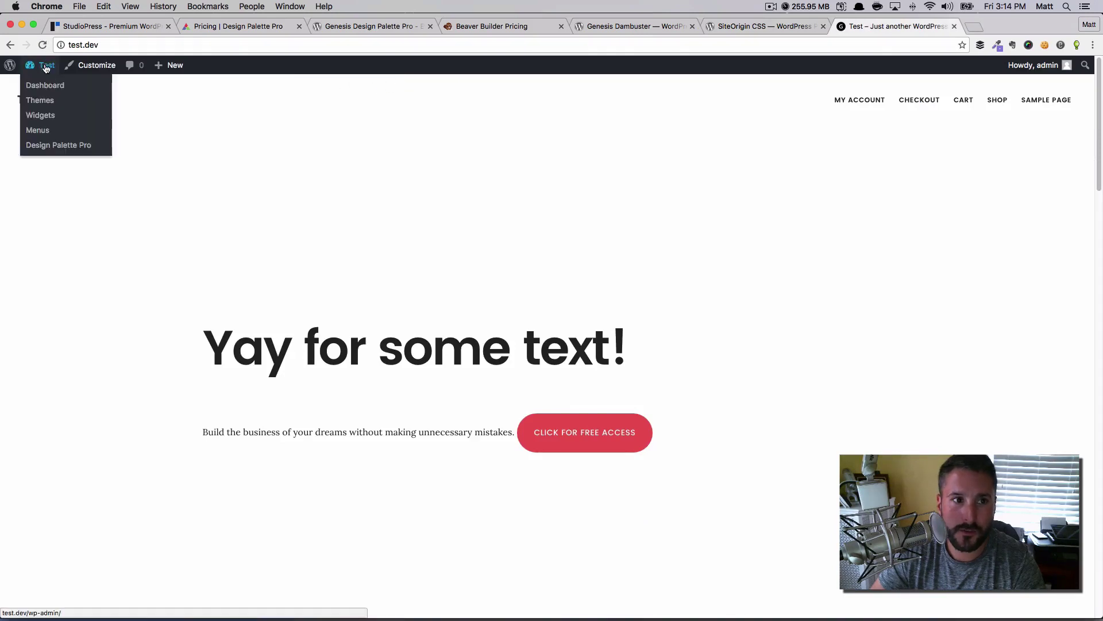
{"action": "left_click", "coordinate": [50, 86]}
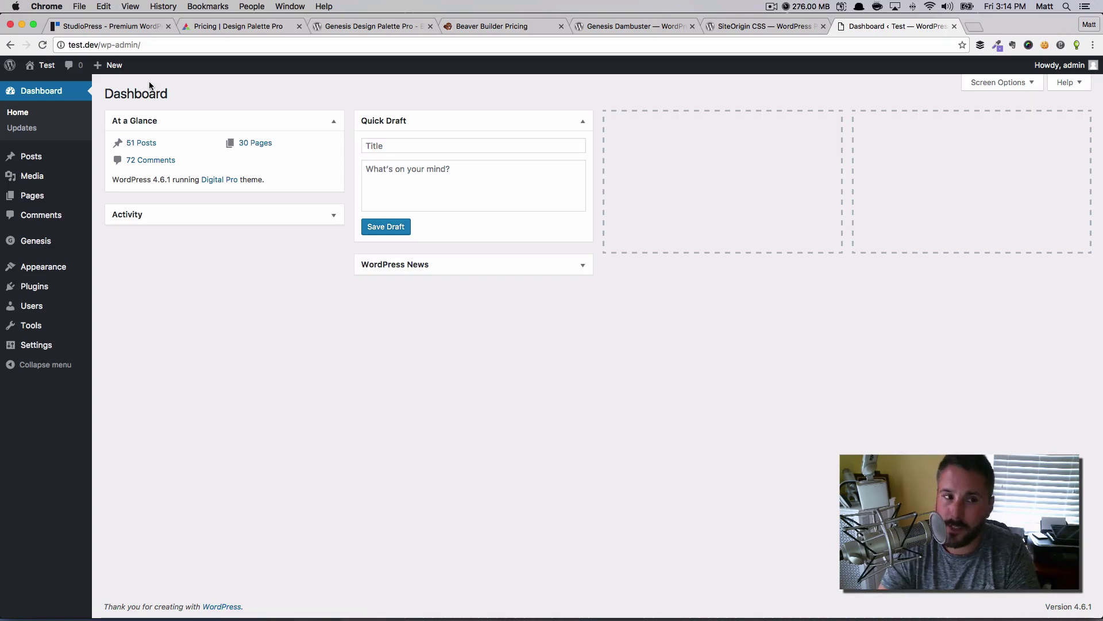
{"action": "mouse_move", "coordinate": [61, 246]}
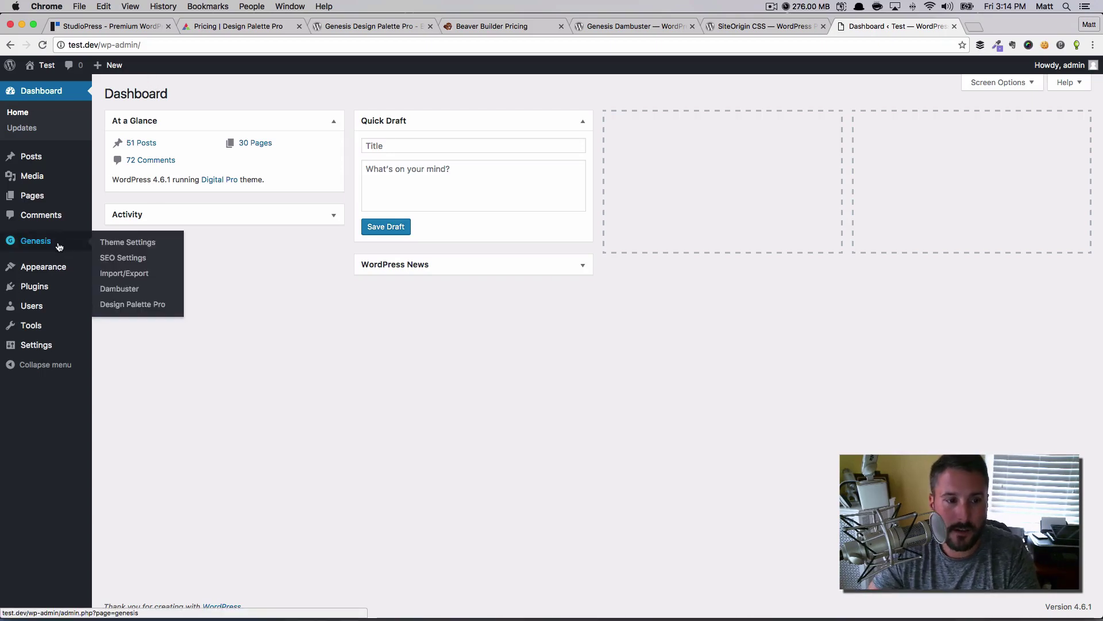
{"action": "mouse_move", "coordinate": [58, 289]}
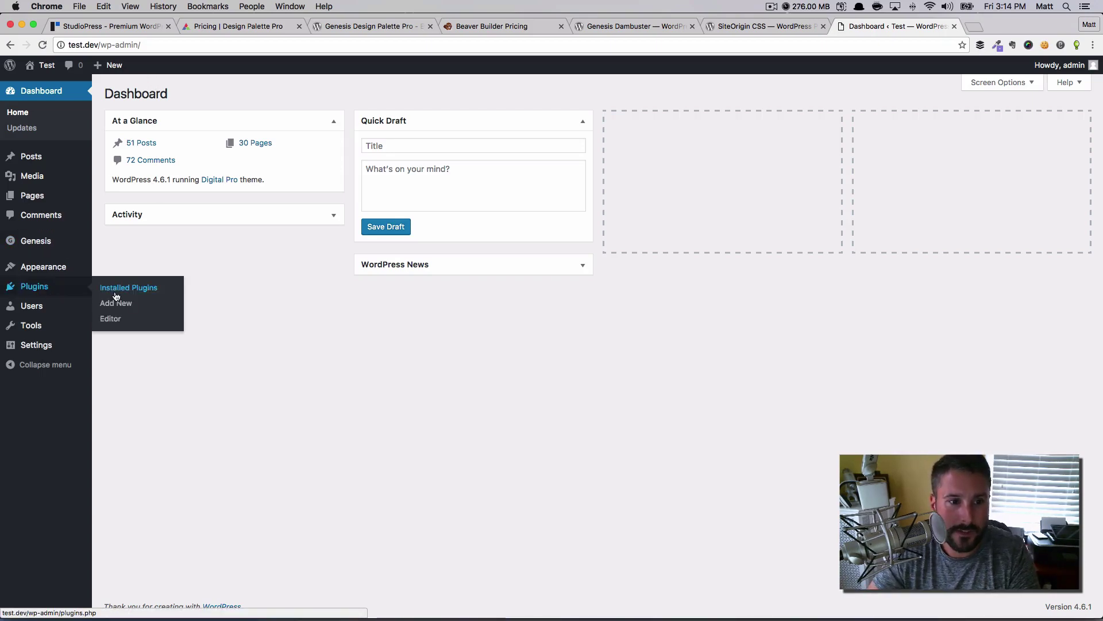
{"action": "left_click", "coordinate": [128, 287]}
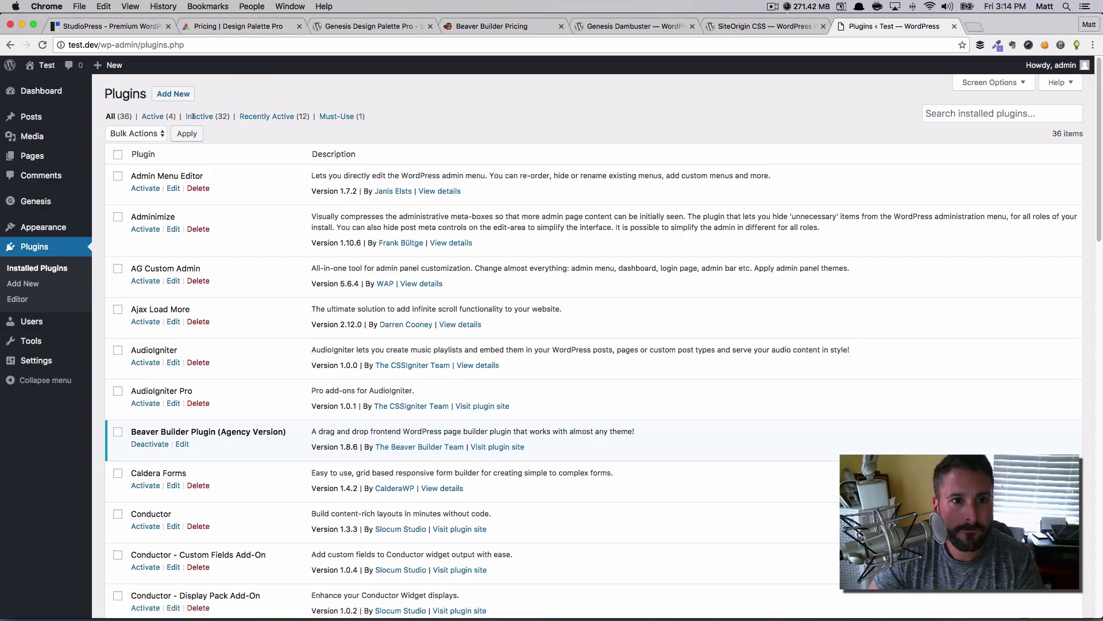
{"action": "left_click", "coordinate": [154, 117]}
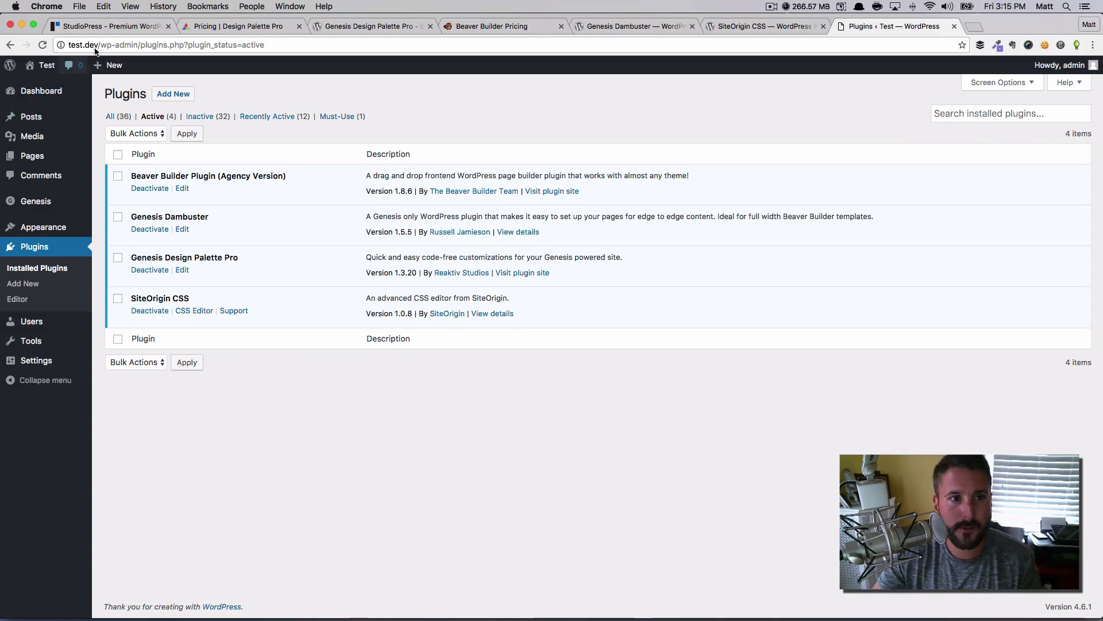
{"action": "left_click", "coordinate": [98, 28]}
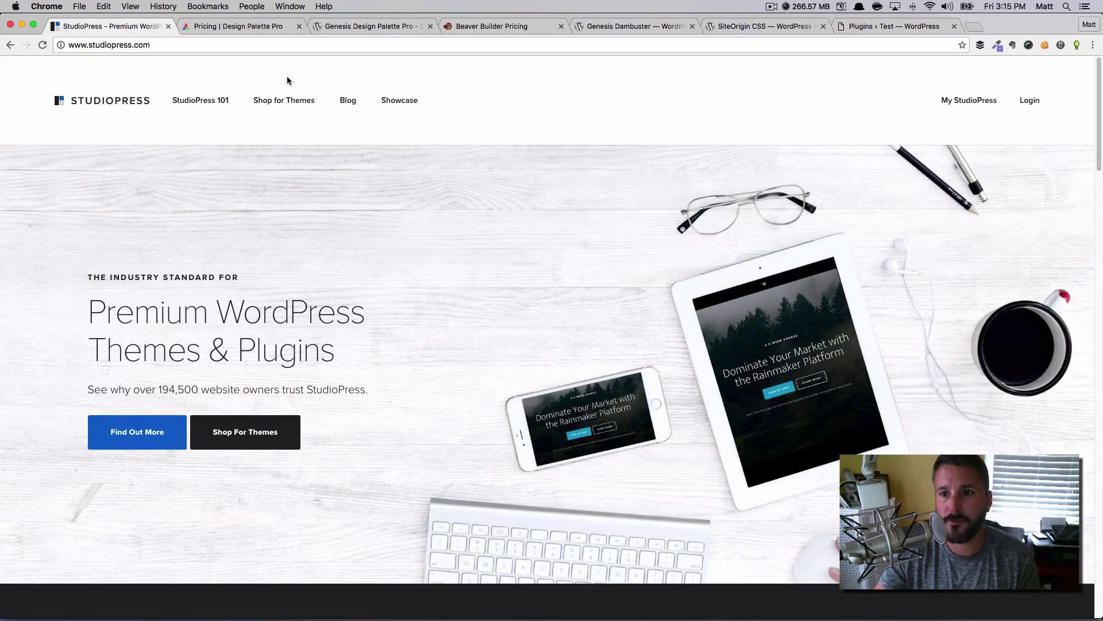